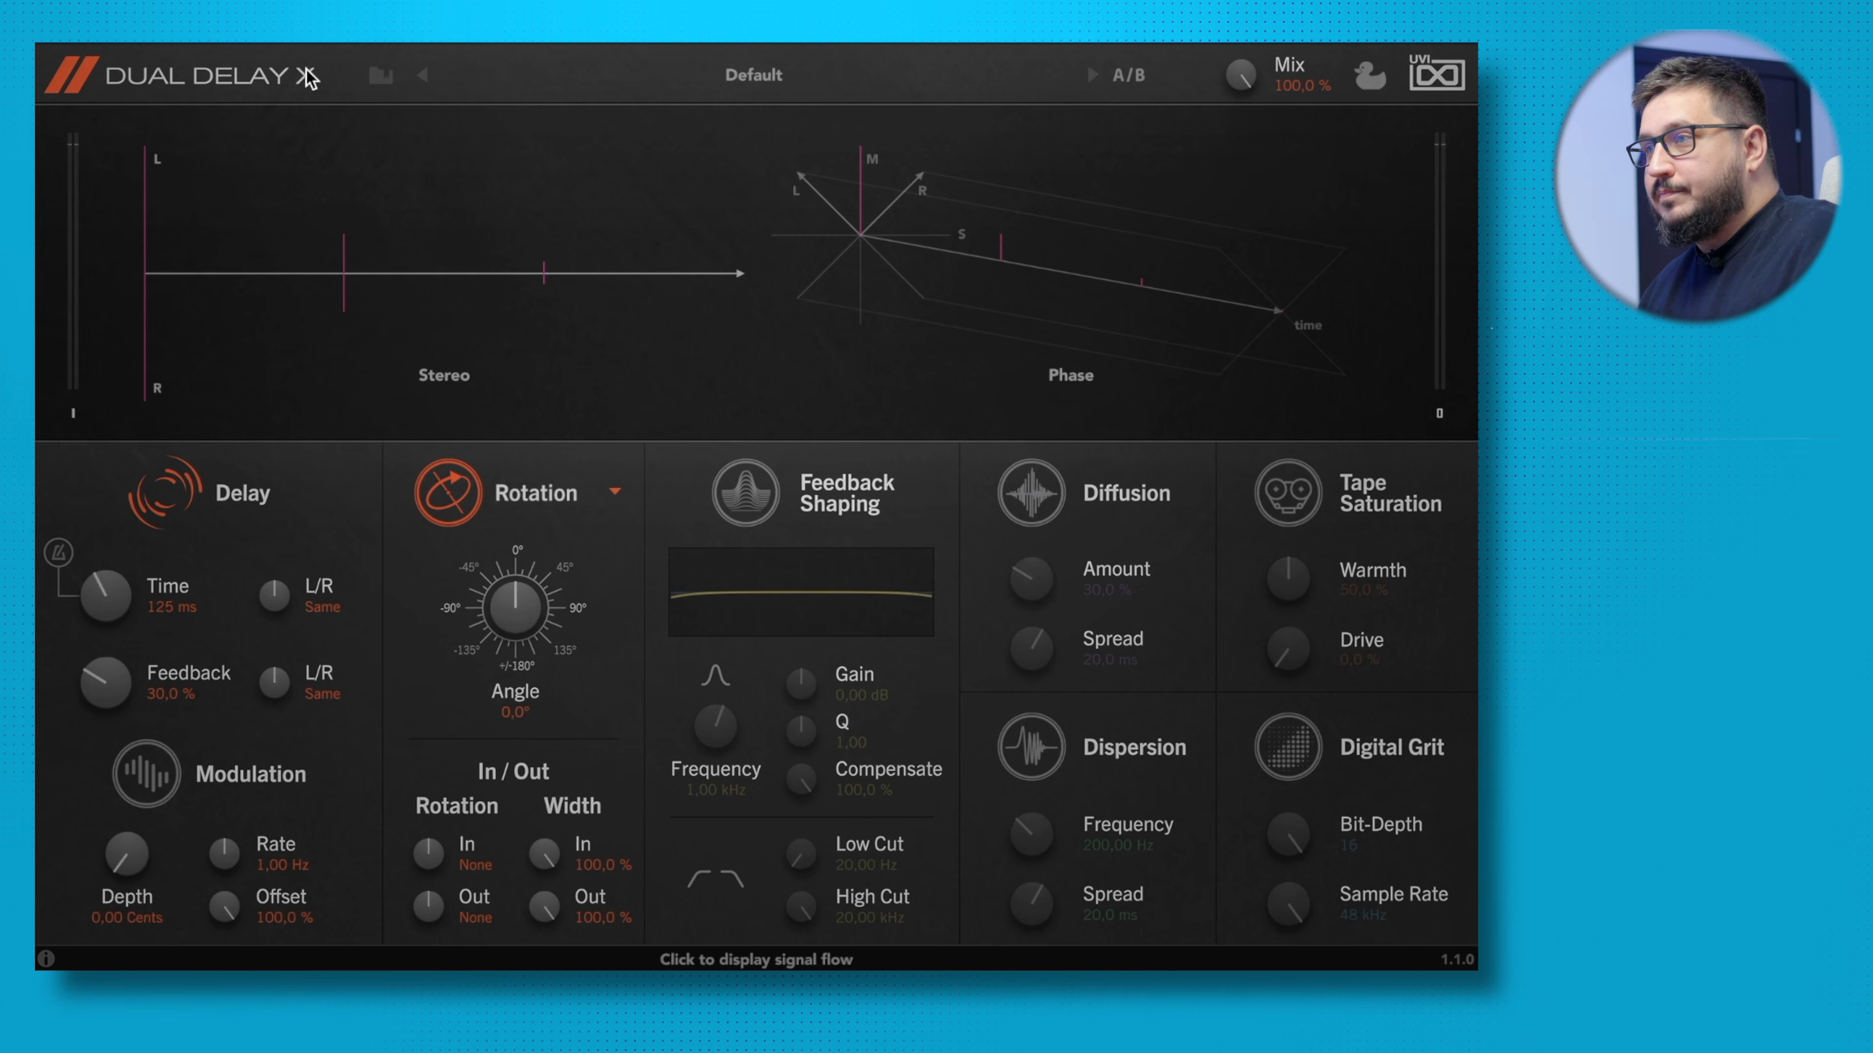
Browse the factory preset categories without loading one, then lock the Mix parameter at 100%.
left_click(727, 81)
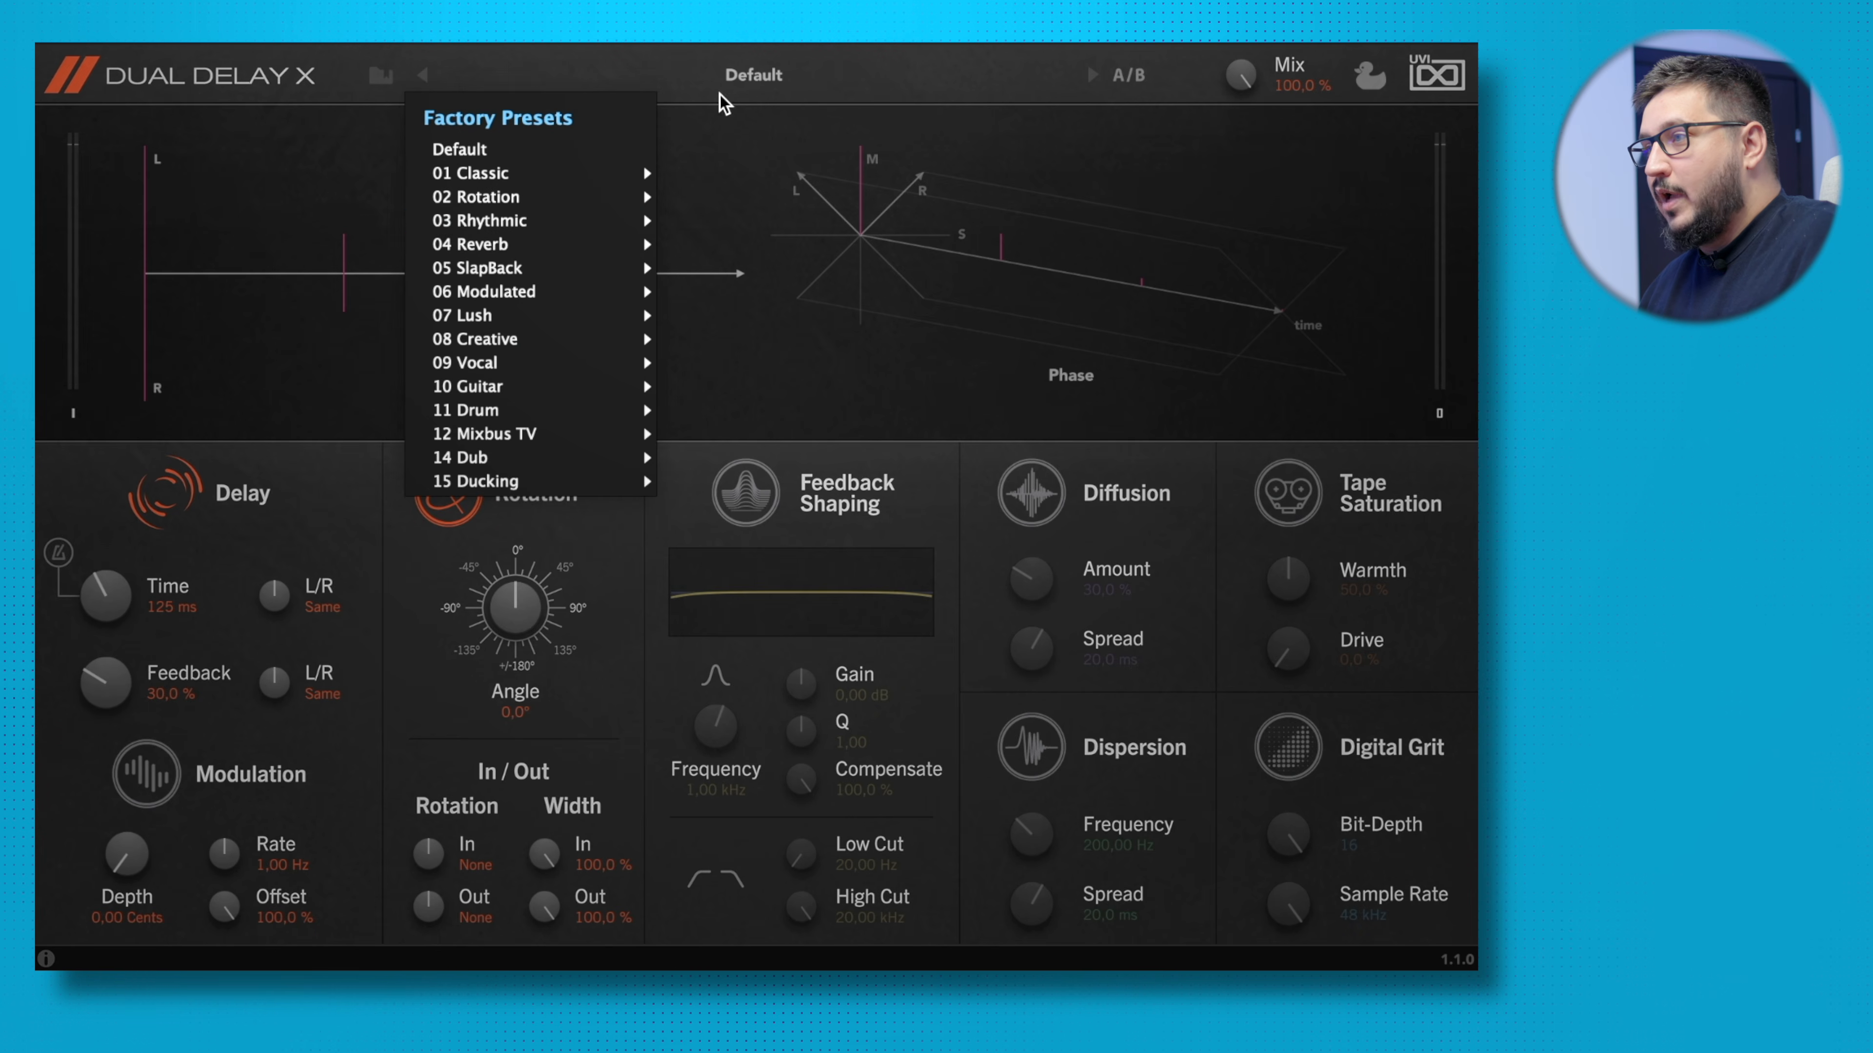
left_click(978, 47)
right_click(1239, 69)
left_click(1298, 85)
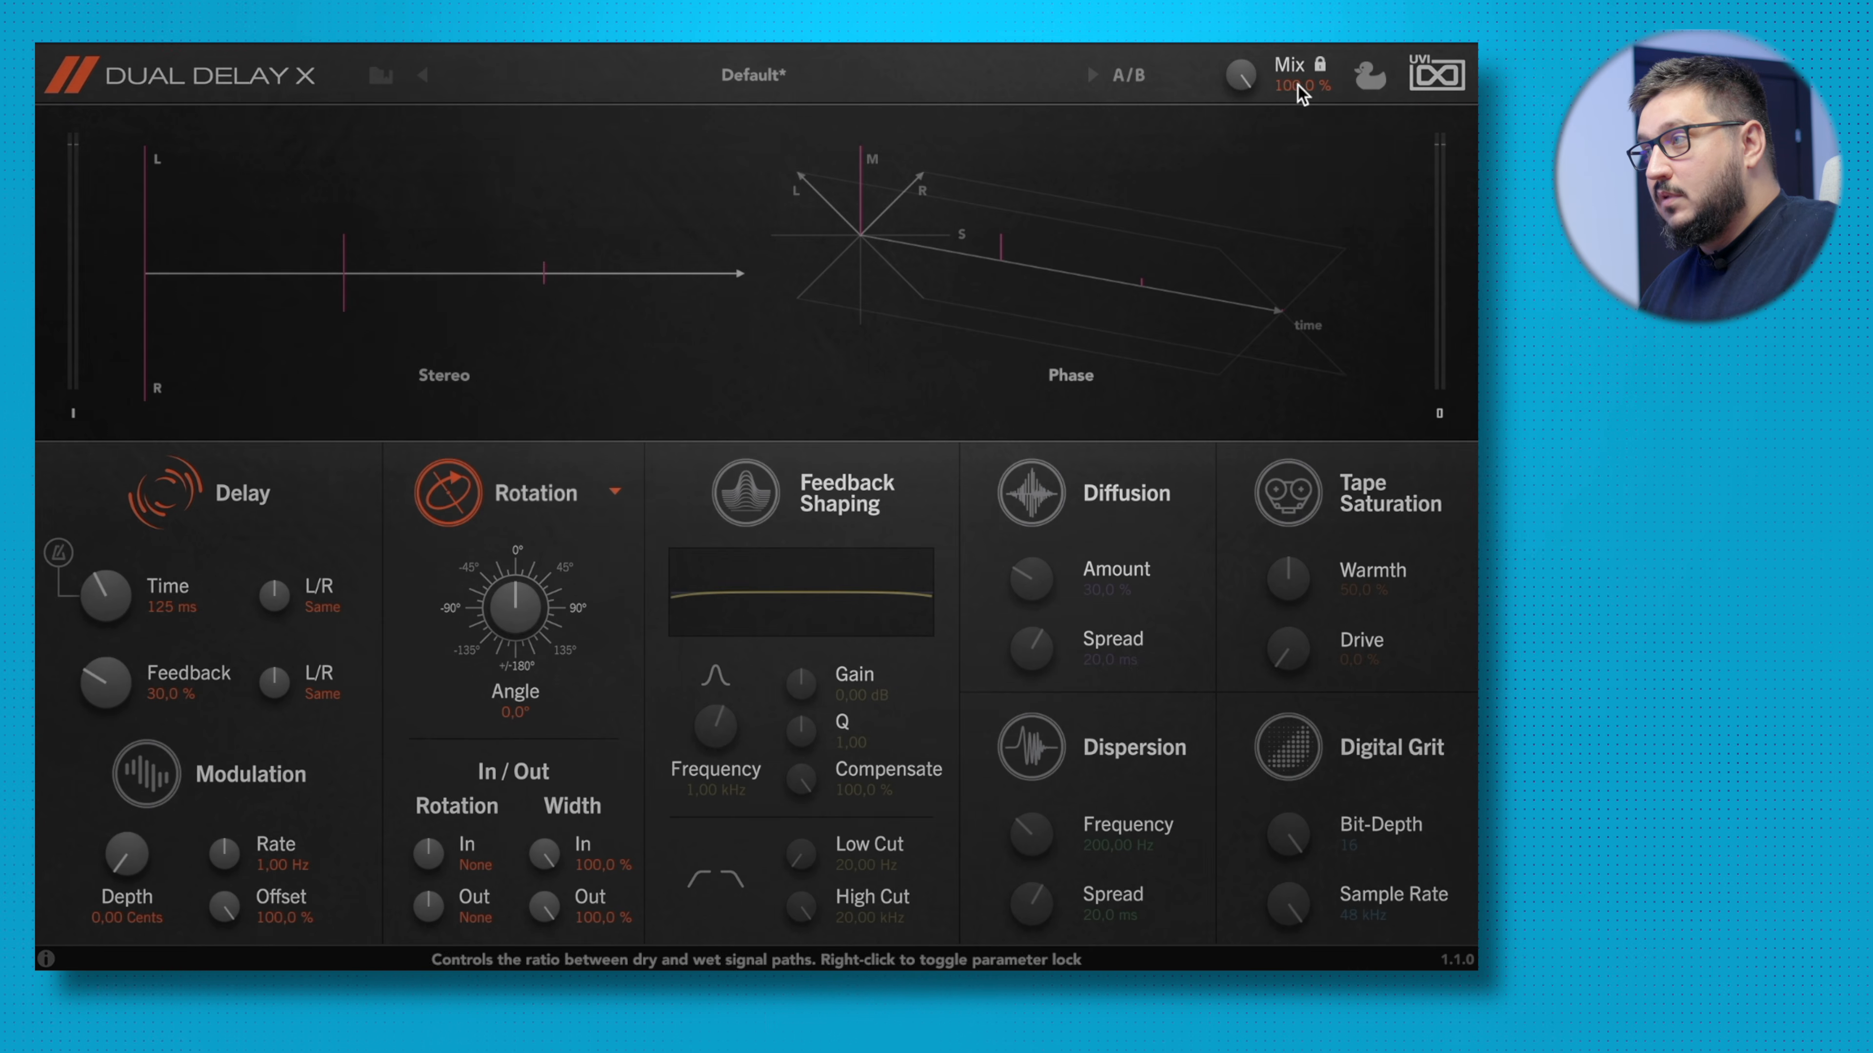
View the Ducker's threshold, amount, attack, hold and decay settings, then close them.
left_click(1363, 80)
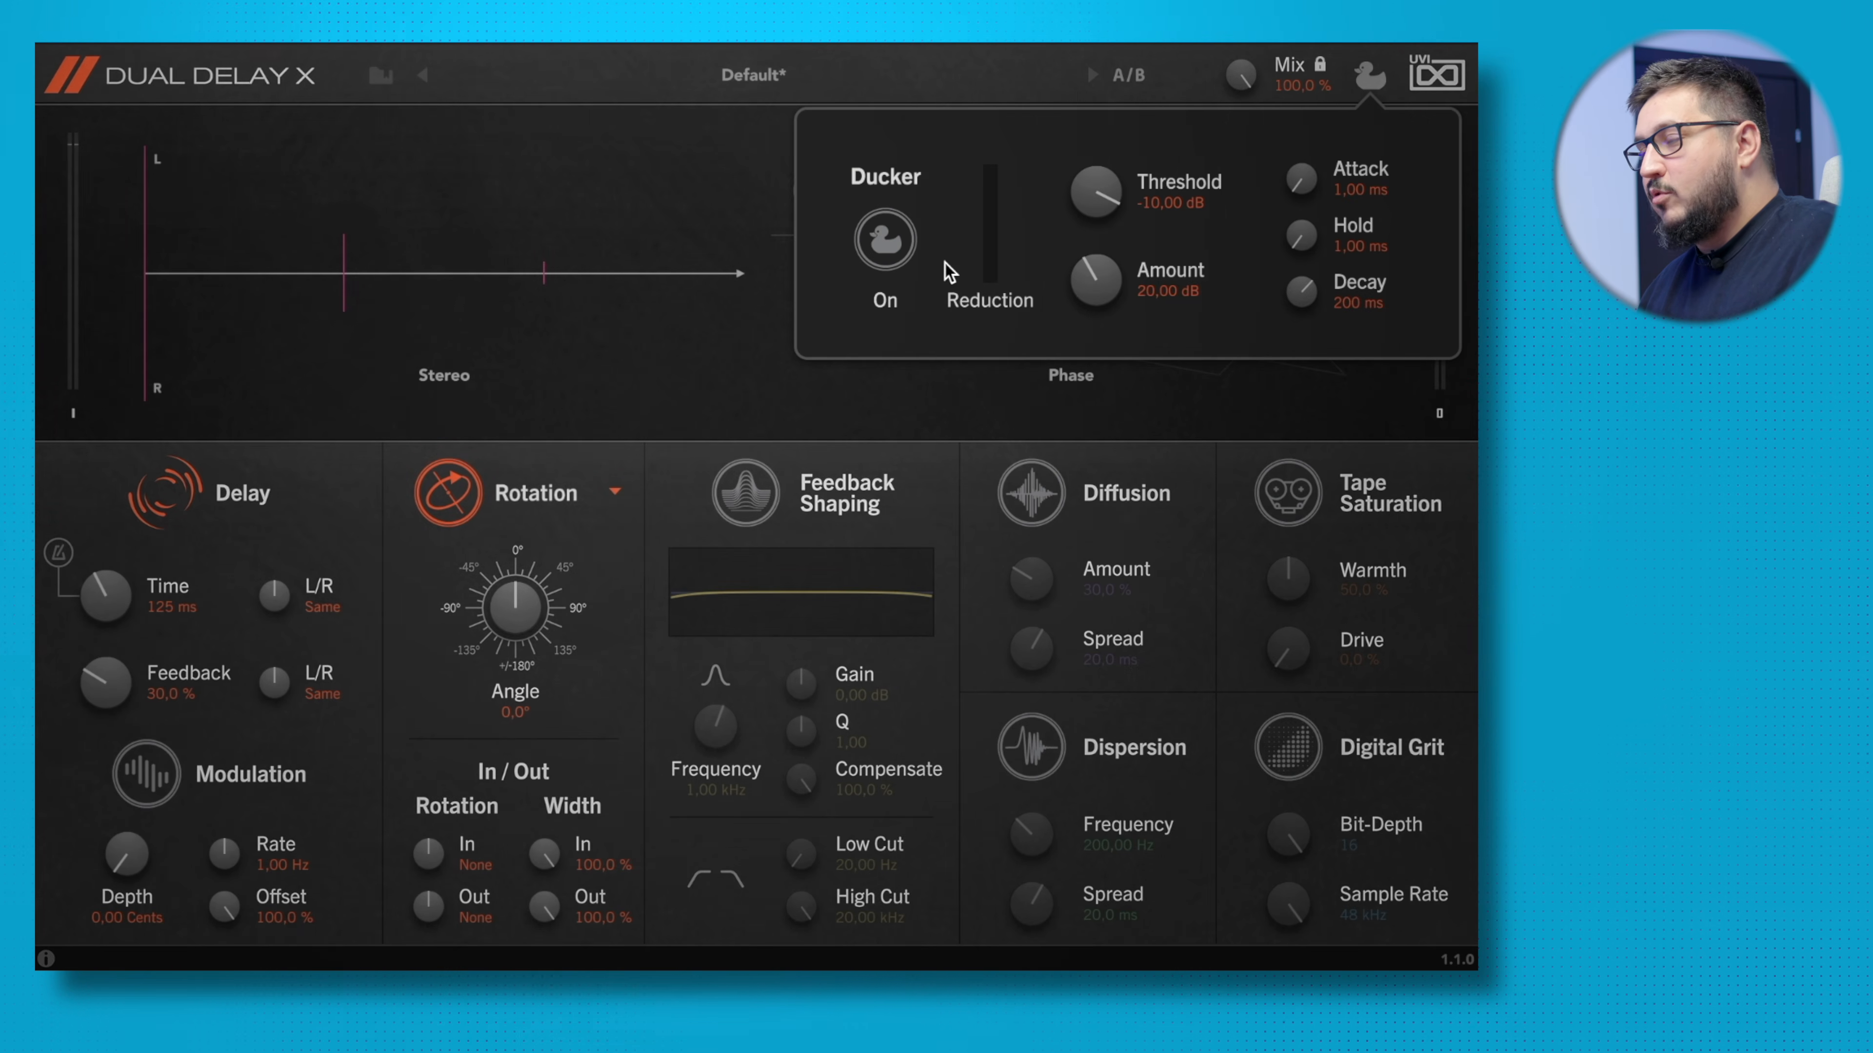
left_click(544, 314)
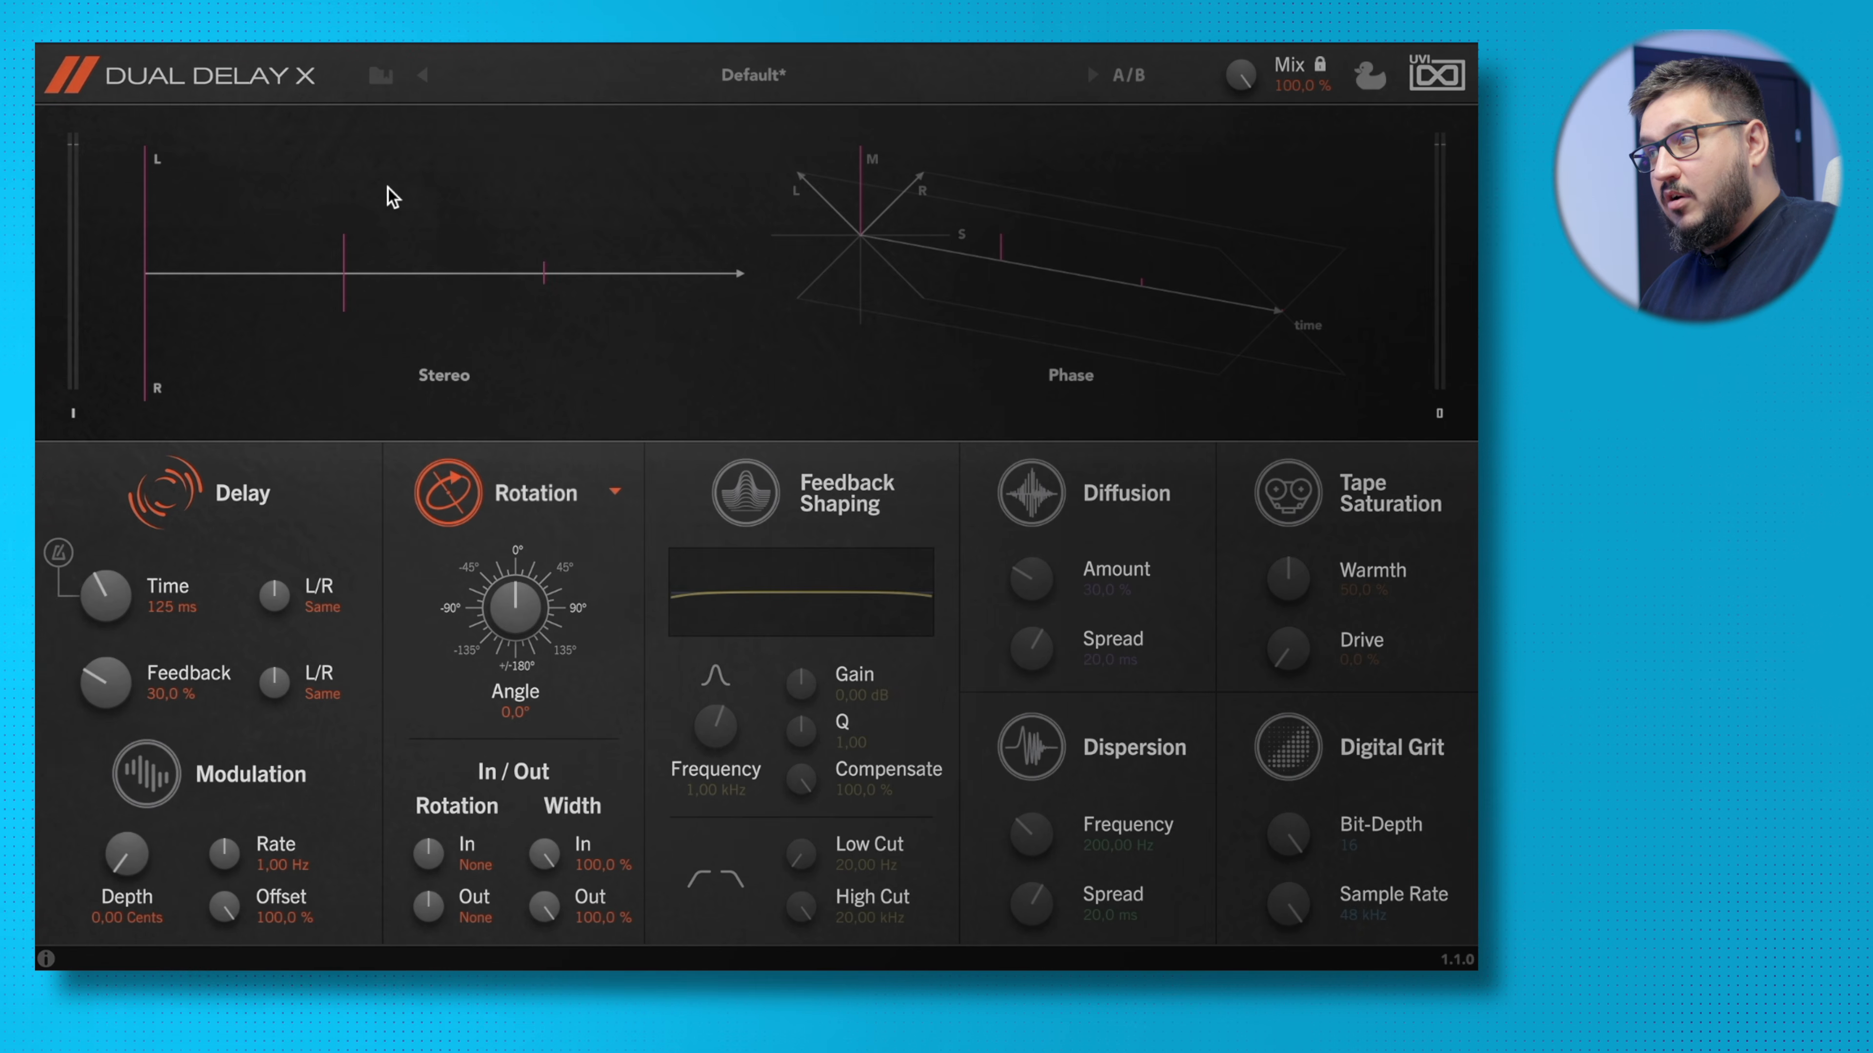
Synchronize the delay time to the host tempo at 1/4 and raise the feedback to 58,8%.
mouse_move(146, 684)
left_mouse_down()
mouse_move(157, 546)
mouse_move(135, 660)
left_mouse_up()
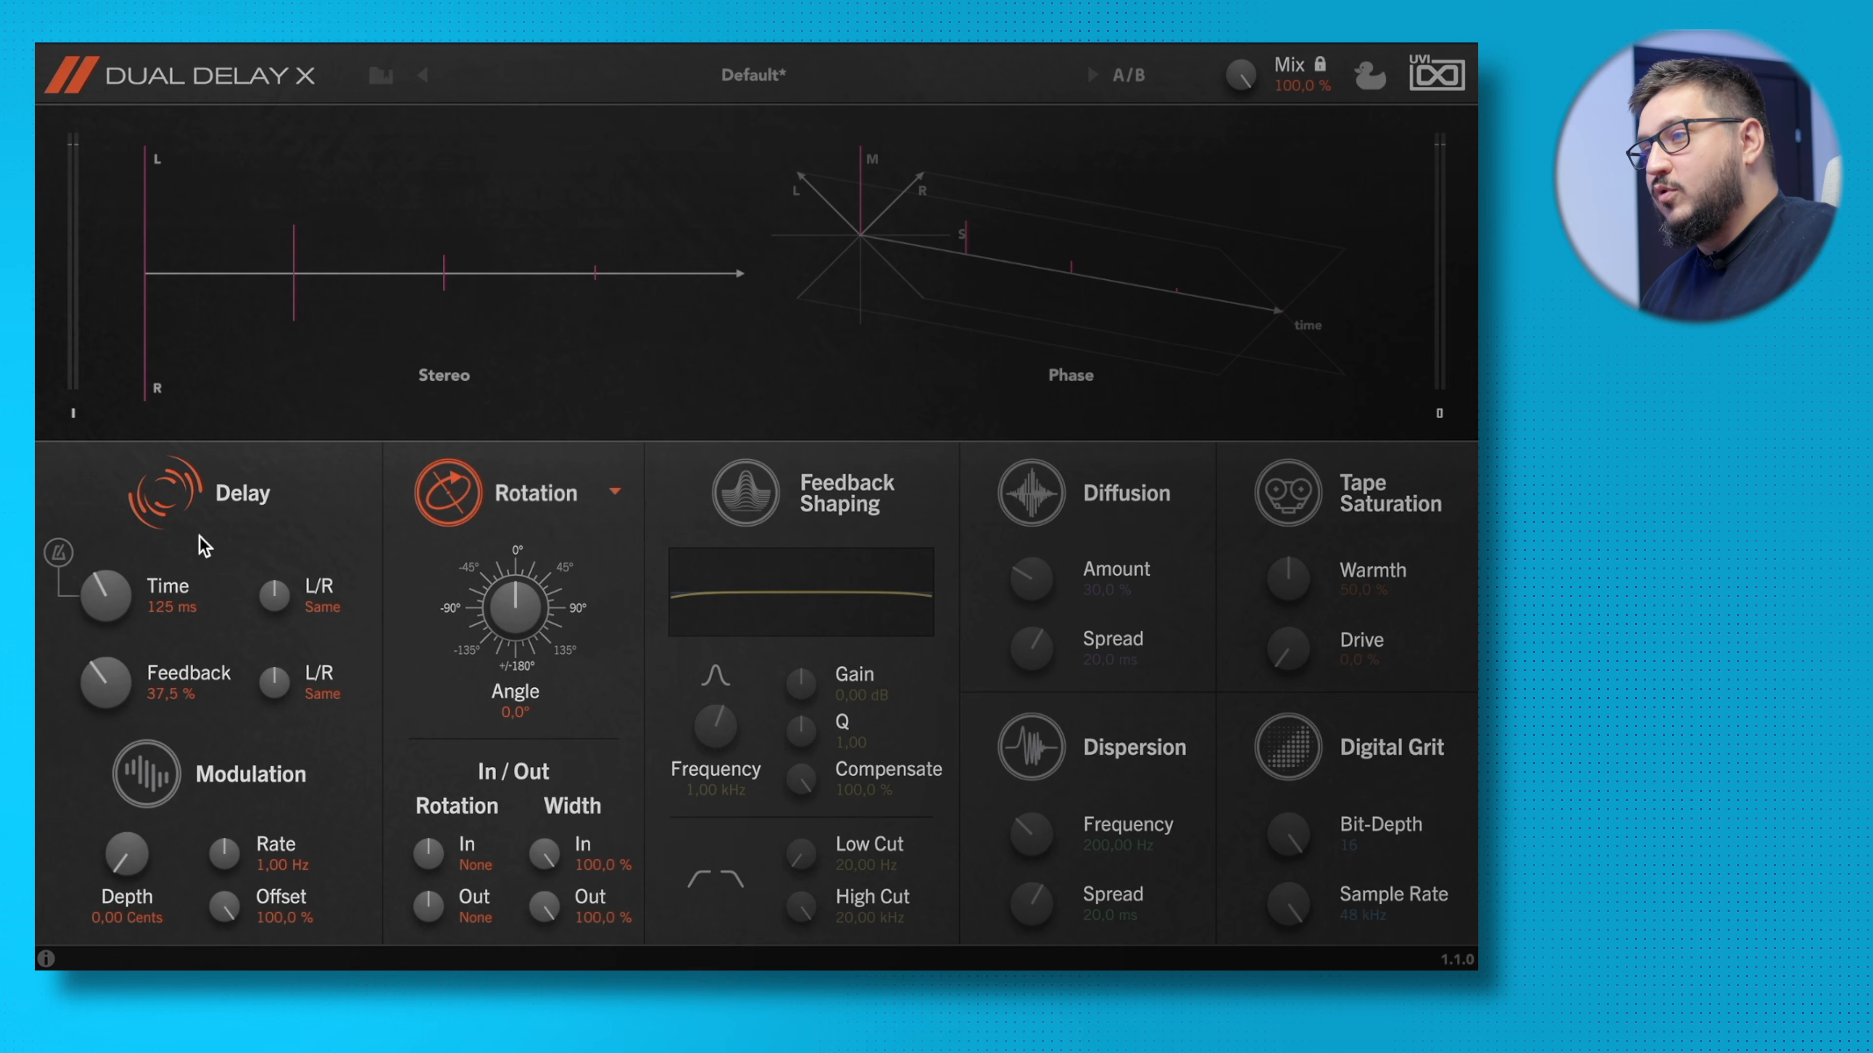
left_click_drag(115, 603, 123, 513)
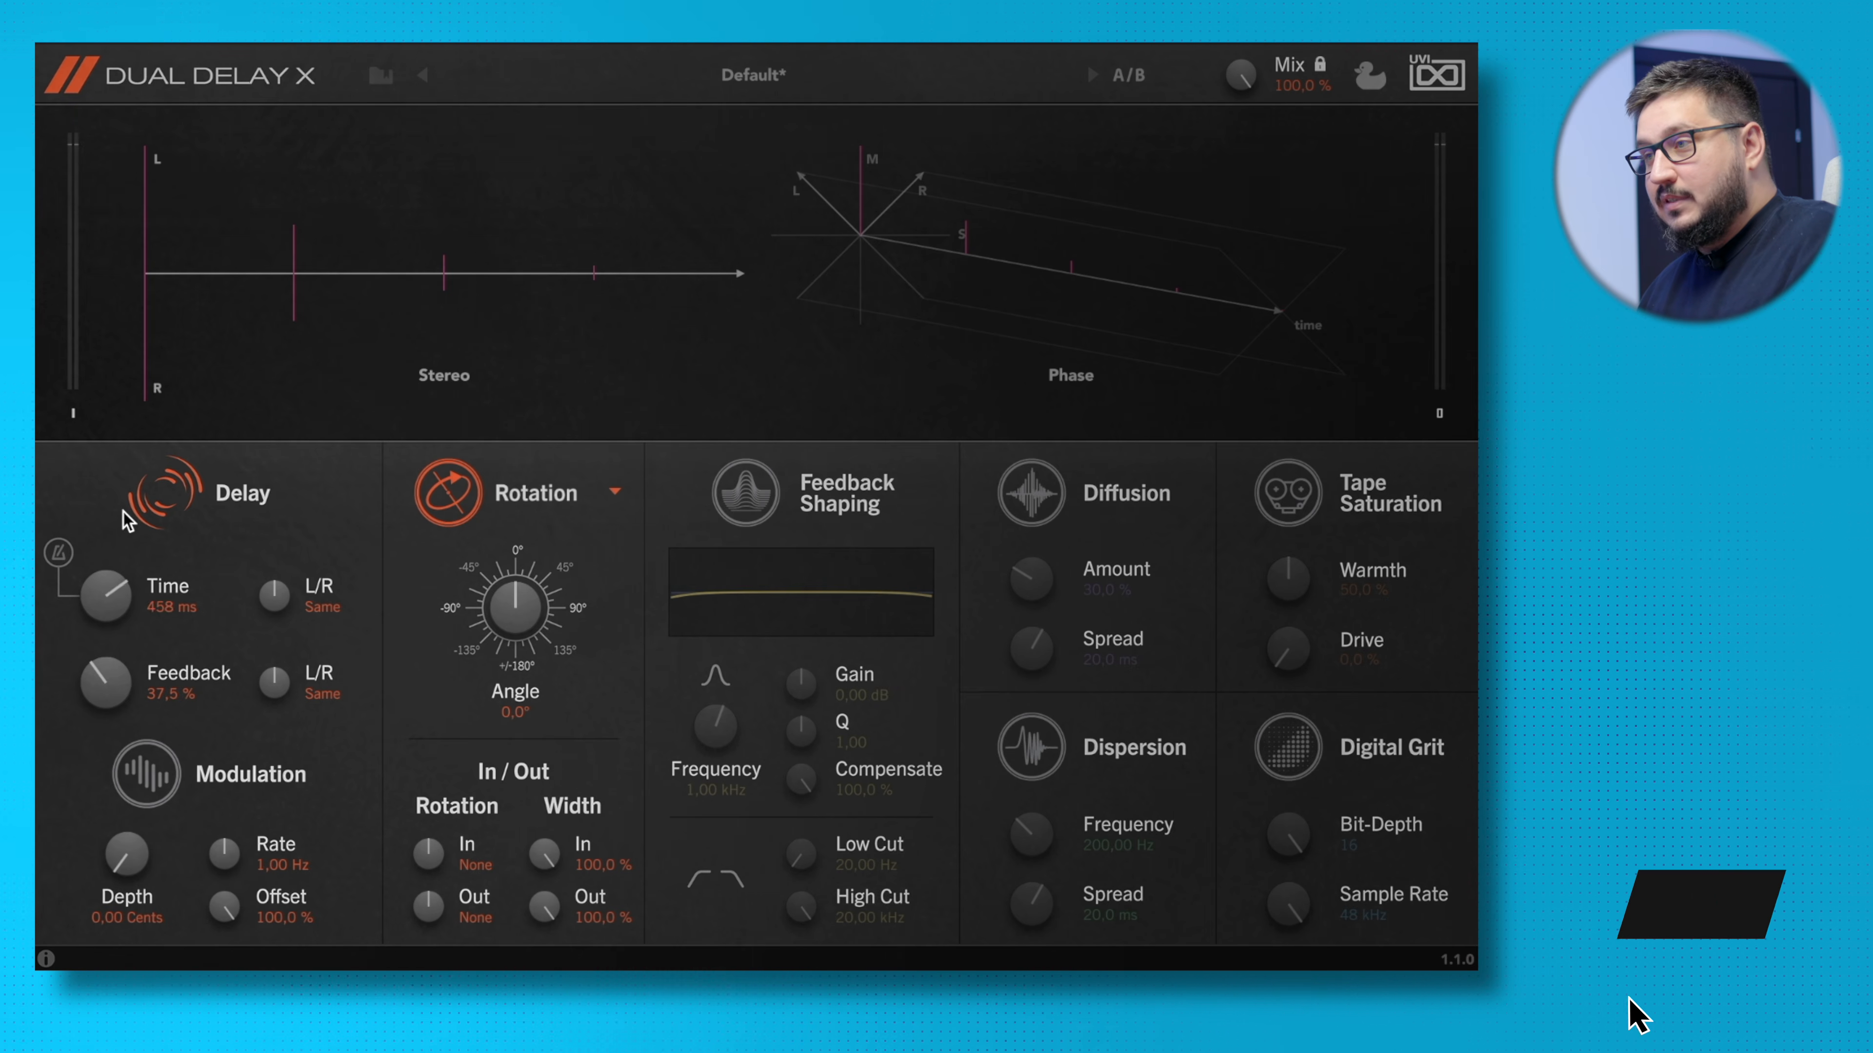
left_click(59, 552)
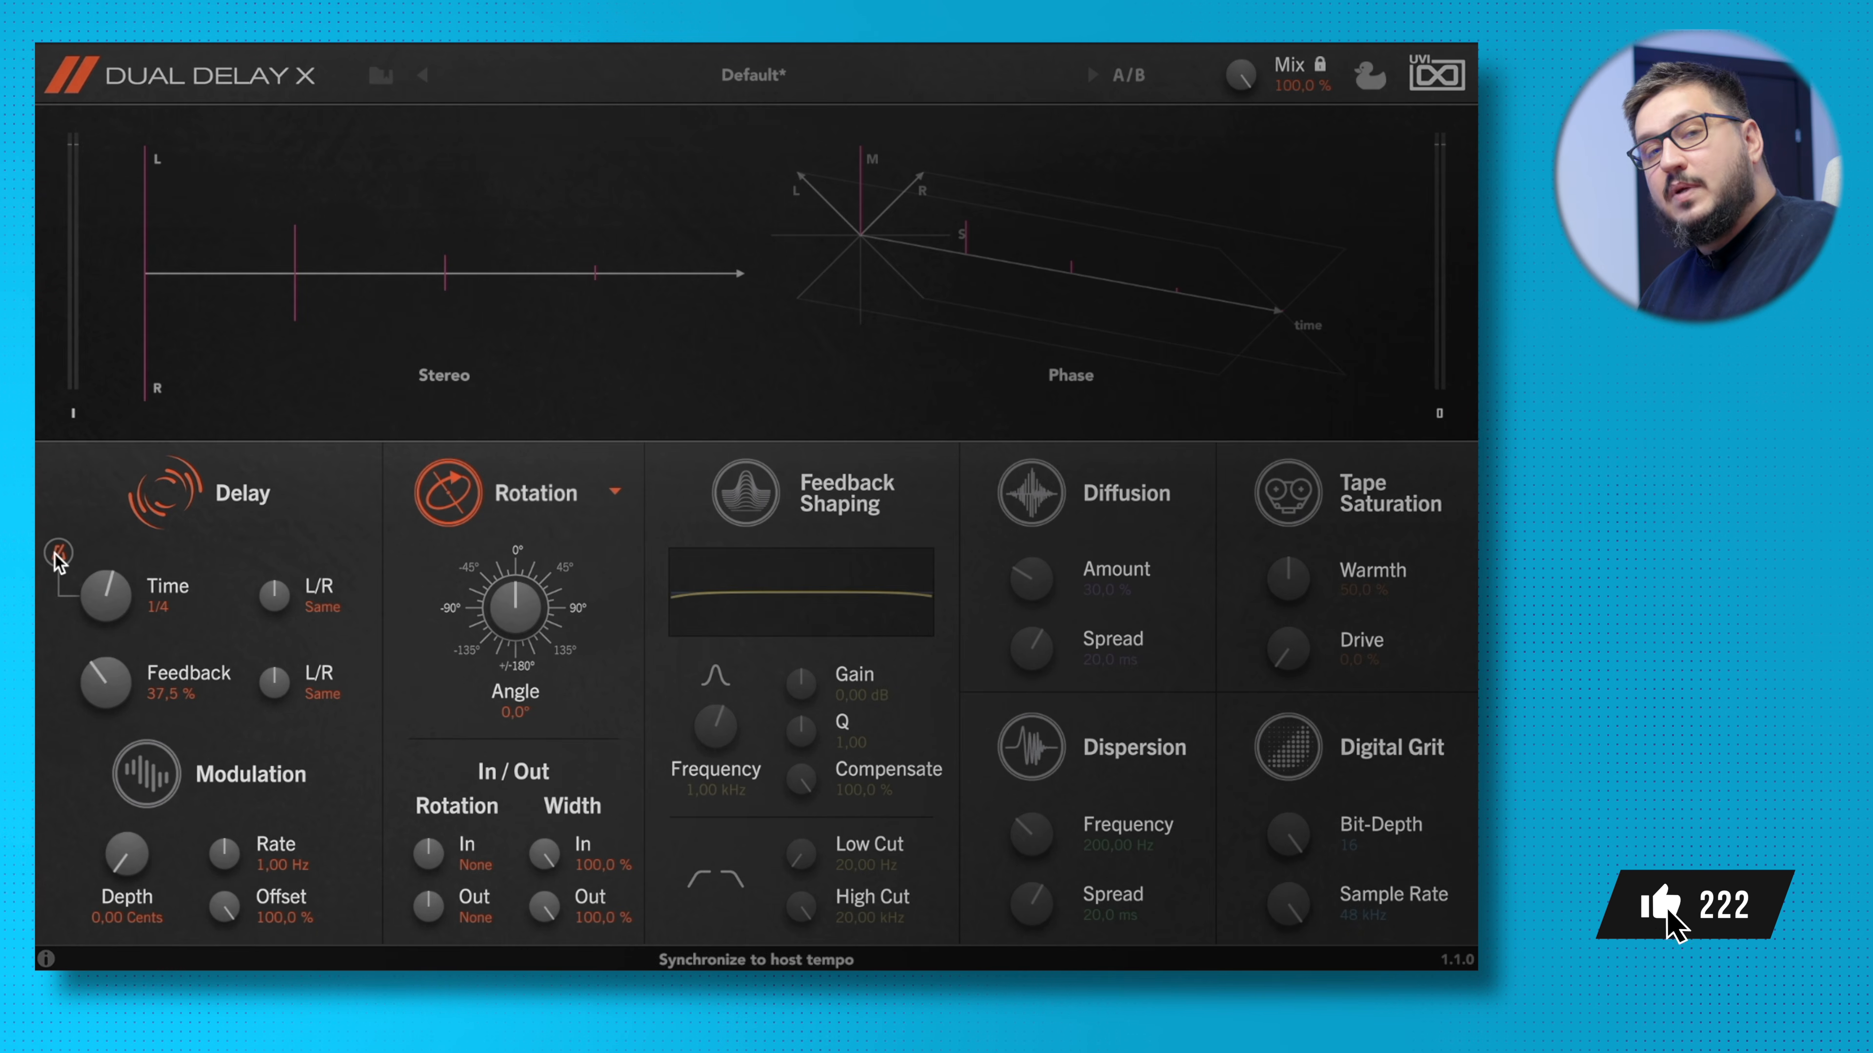
left_click_drag(118, 677, 141, 616)
Set the feedback L/R ratio to L x 0,72 and the delay time L/R ratio to R x 0,66 for a dotted offset.
left_click_drag(275, 686, 268, 739)
left_click_drag(278, 603, 279, 534)
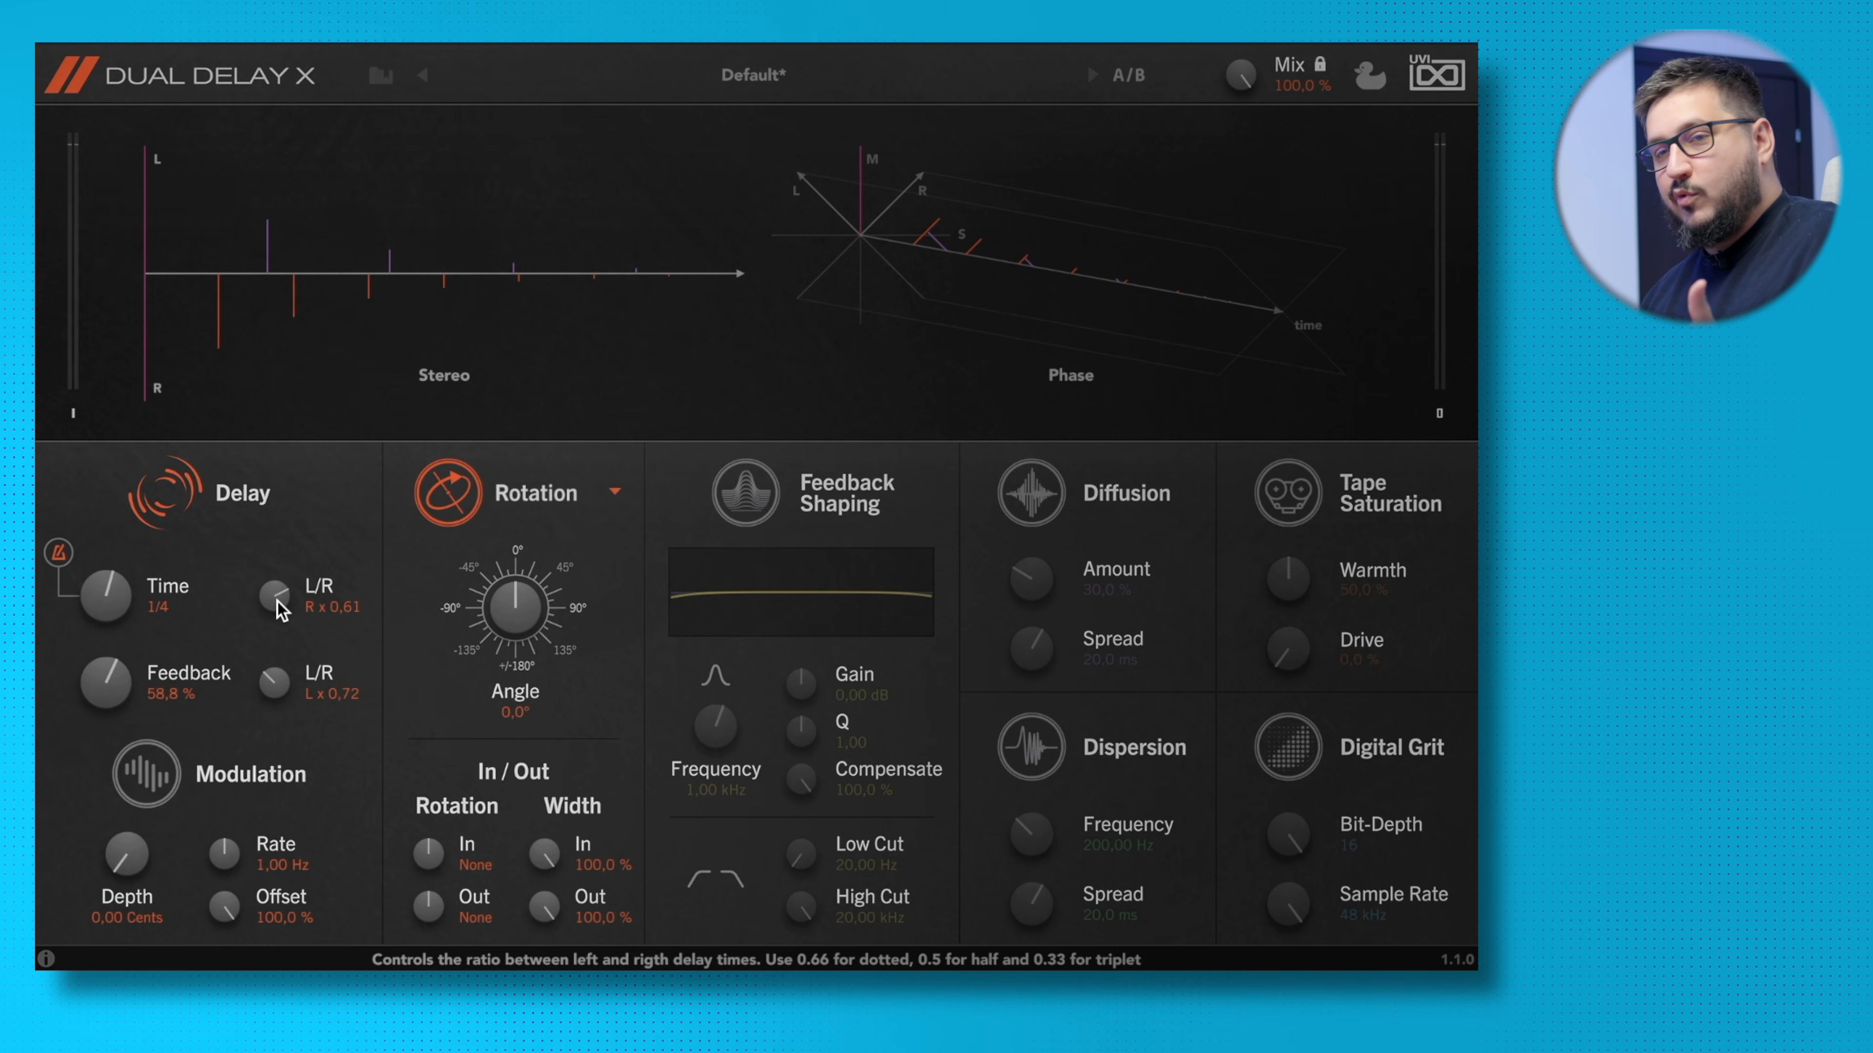
left_click_drag(277, 603, 272, 616)
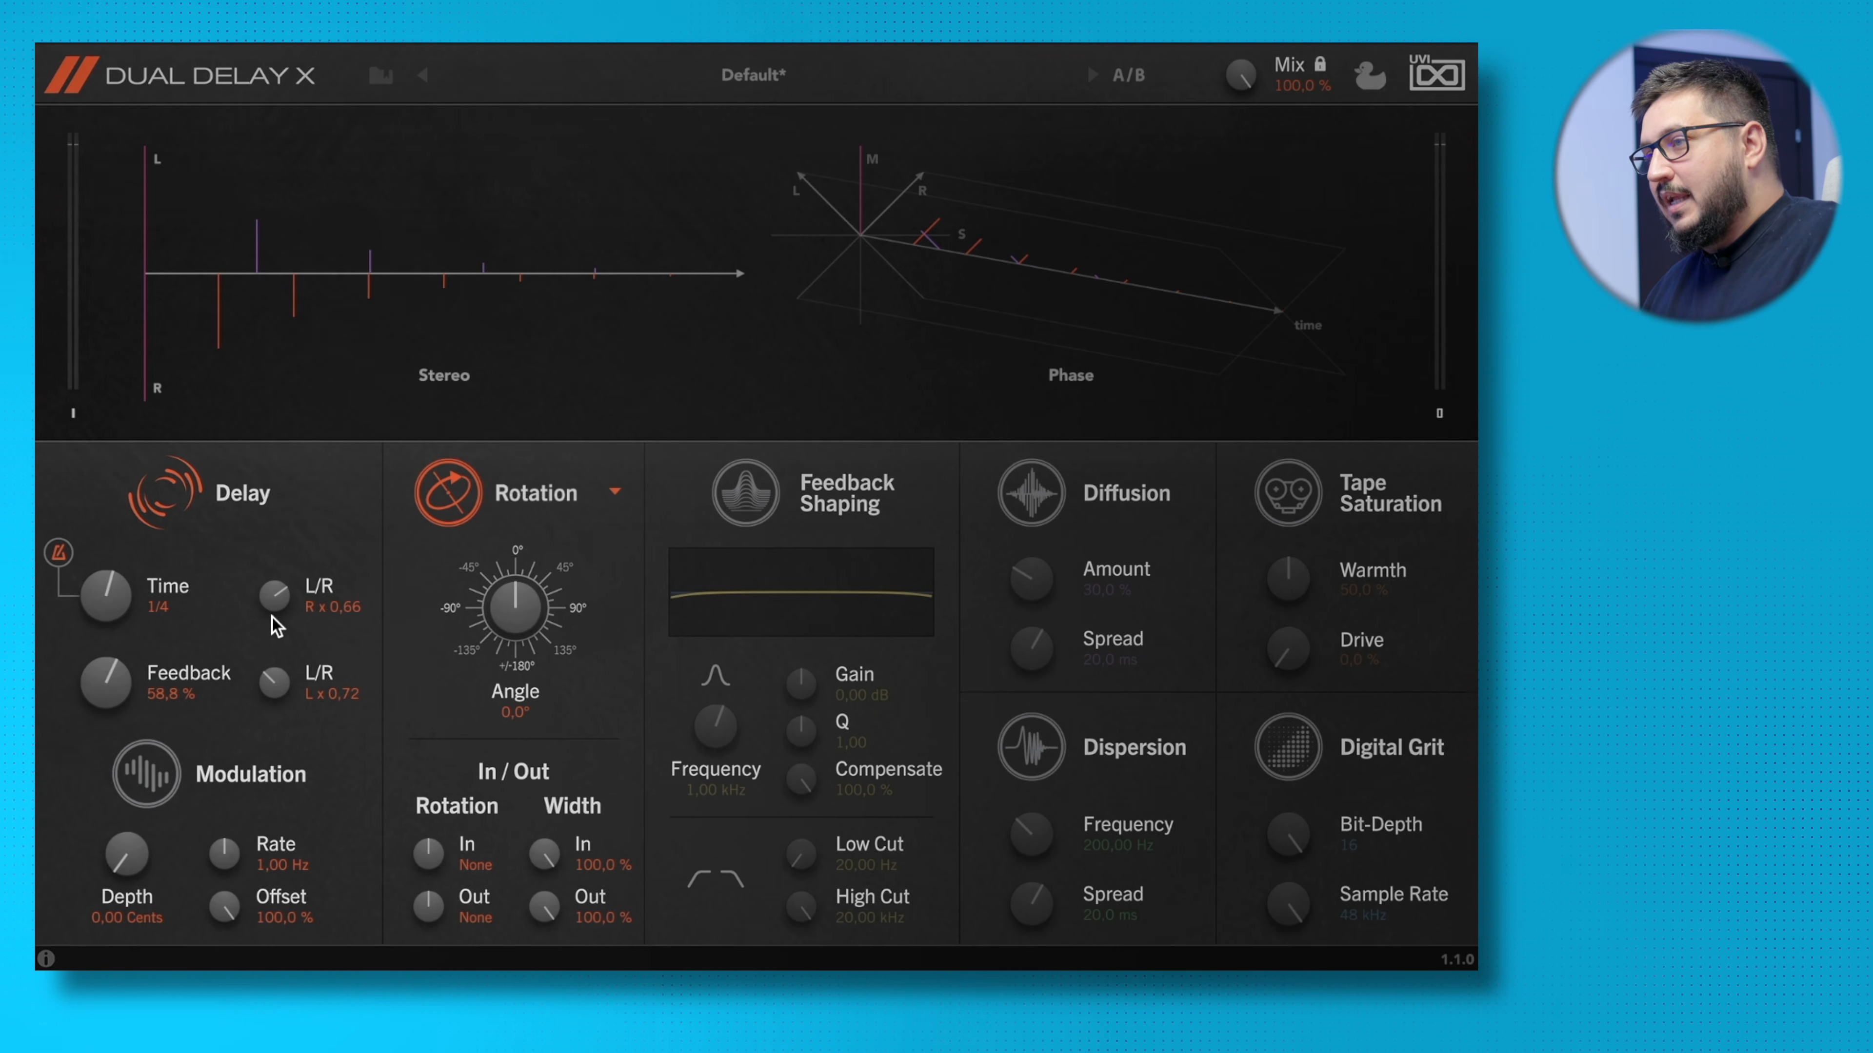
Try Modulation with a depth of 7,37 Cents, then switch it off.
left_click(160, 777)
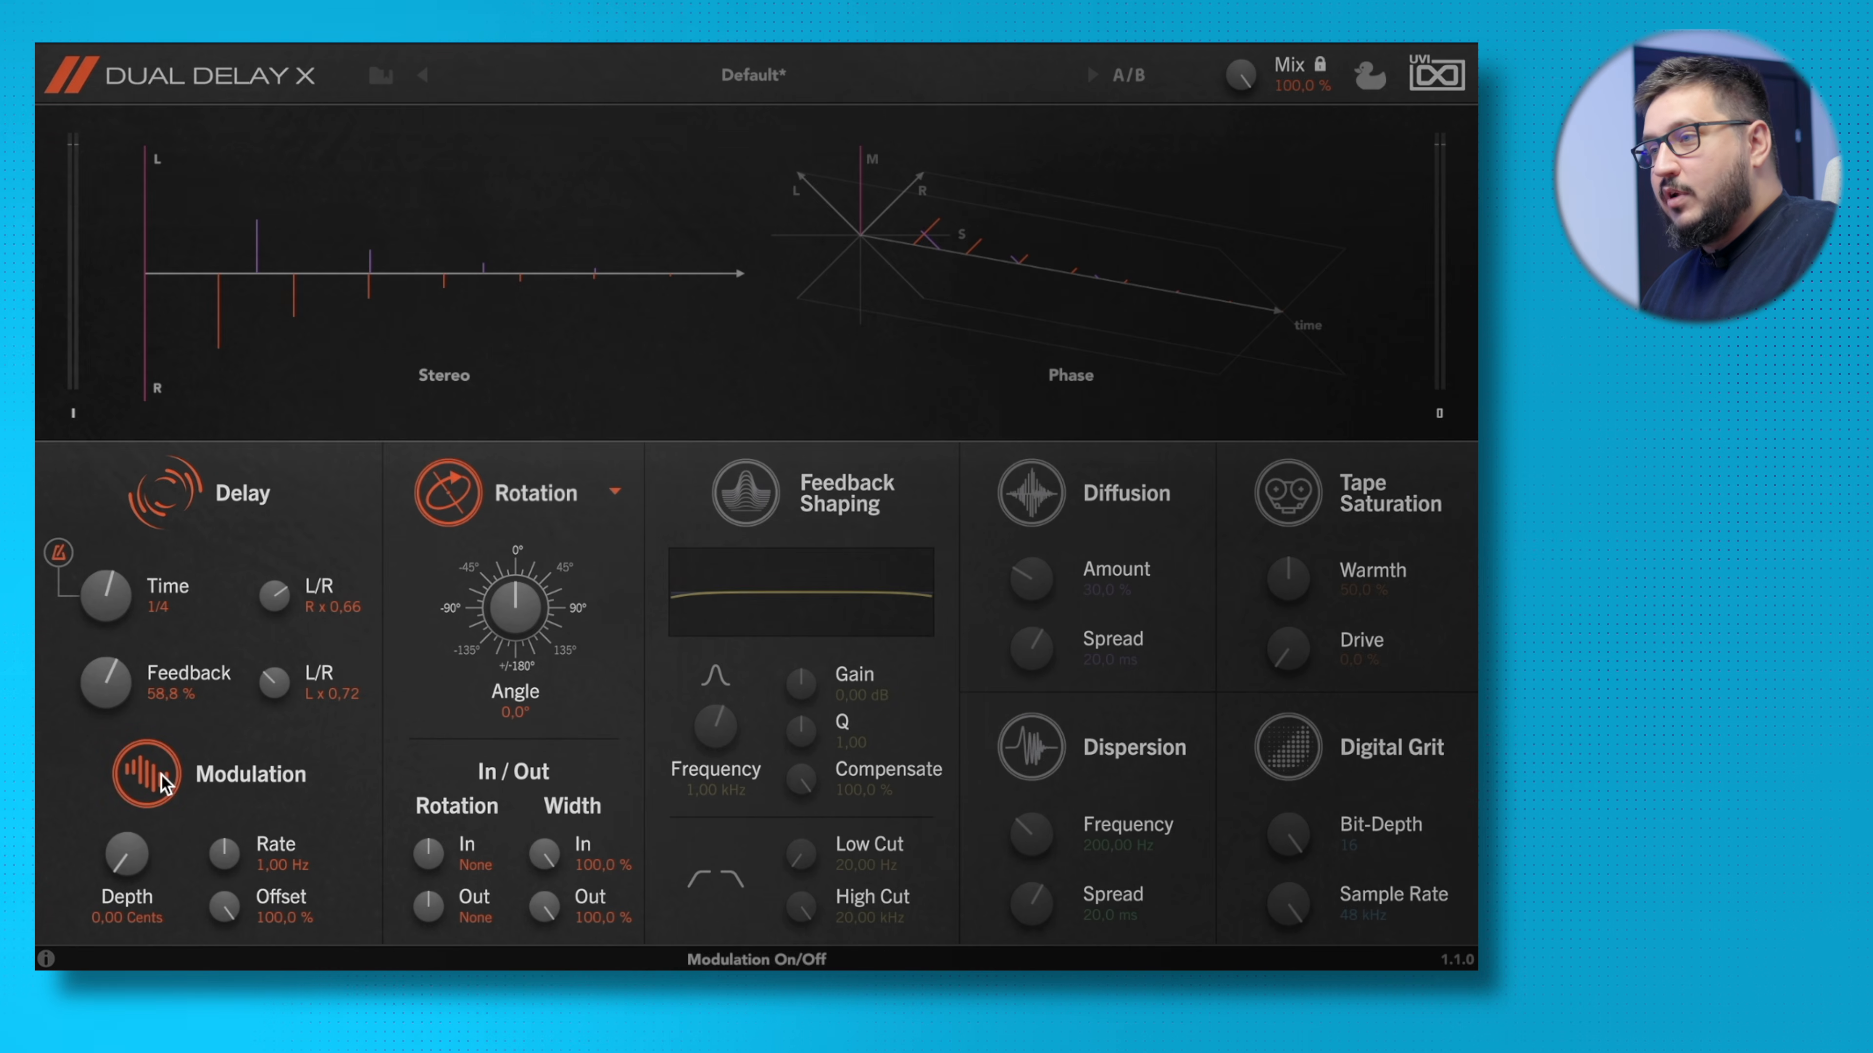
left_click_drag(119, 865, 101, 743)
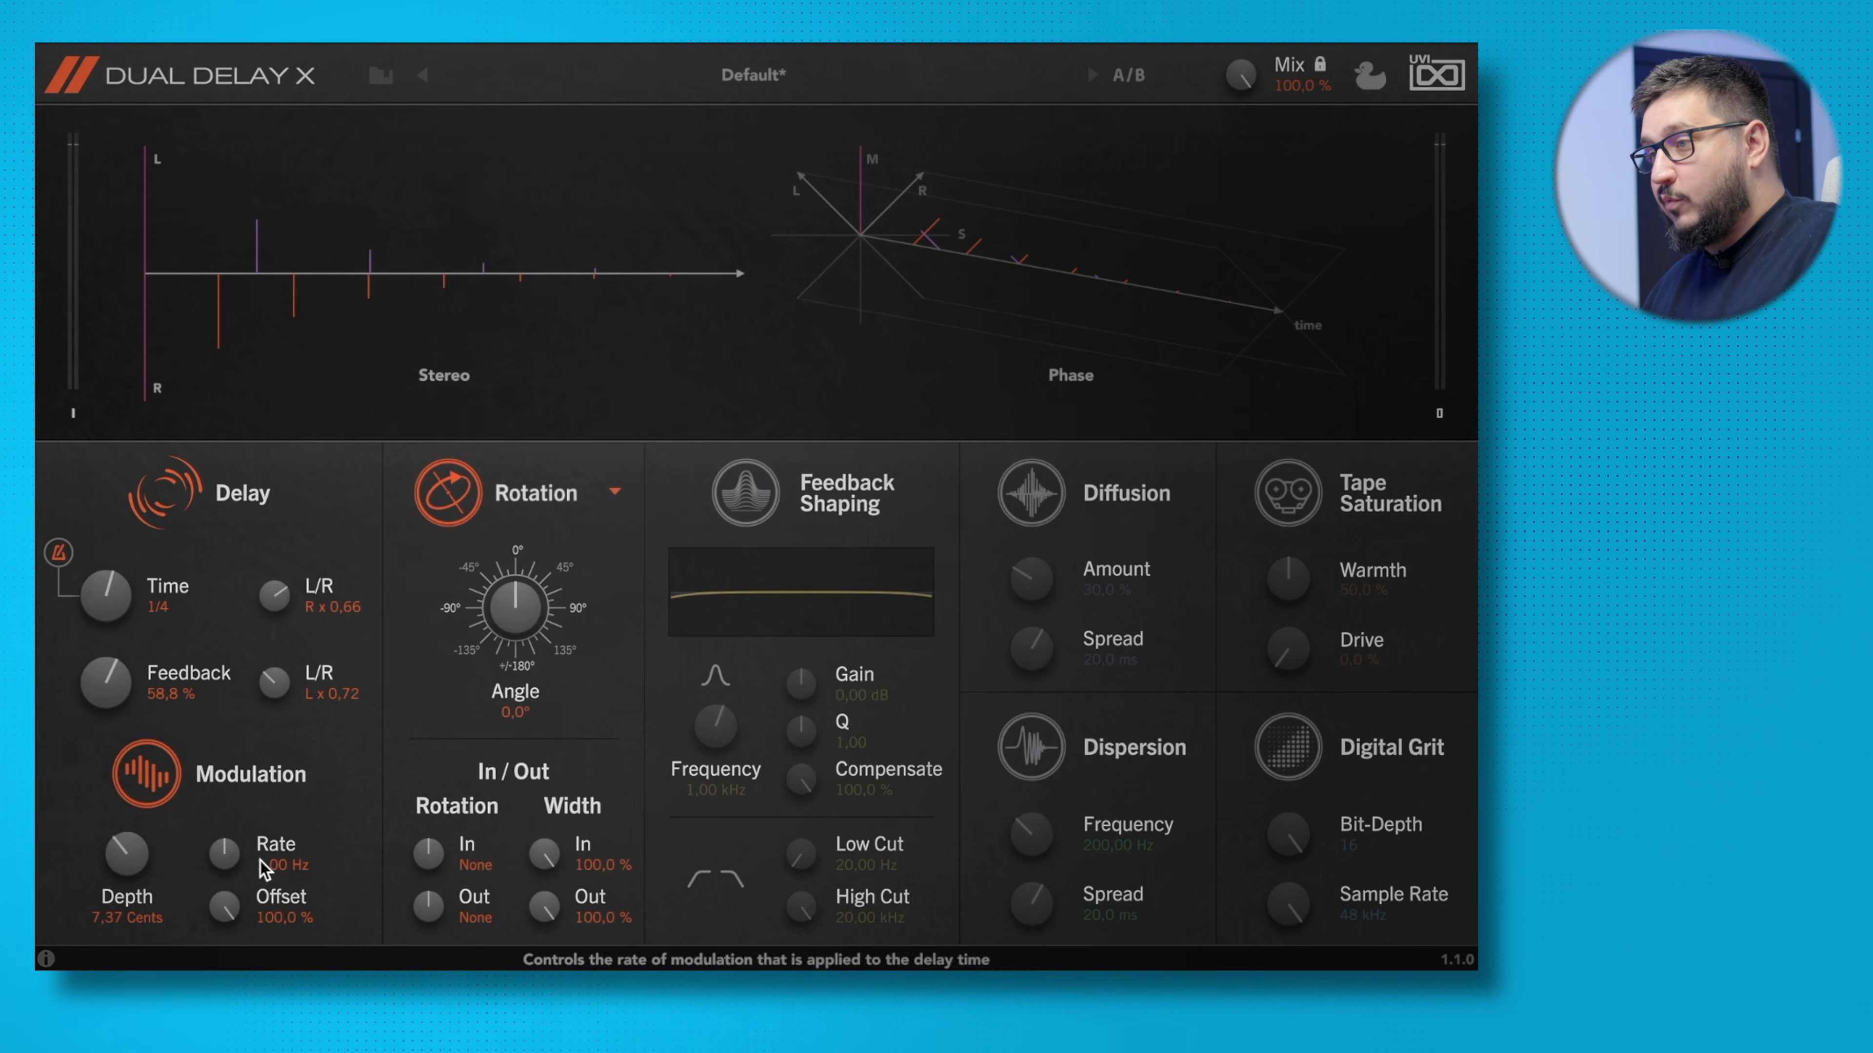
left_click(146, 774)
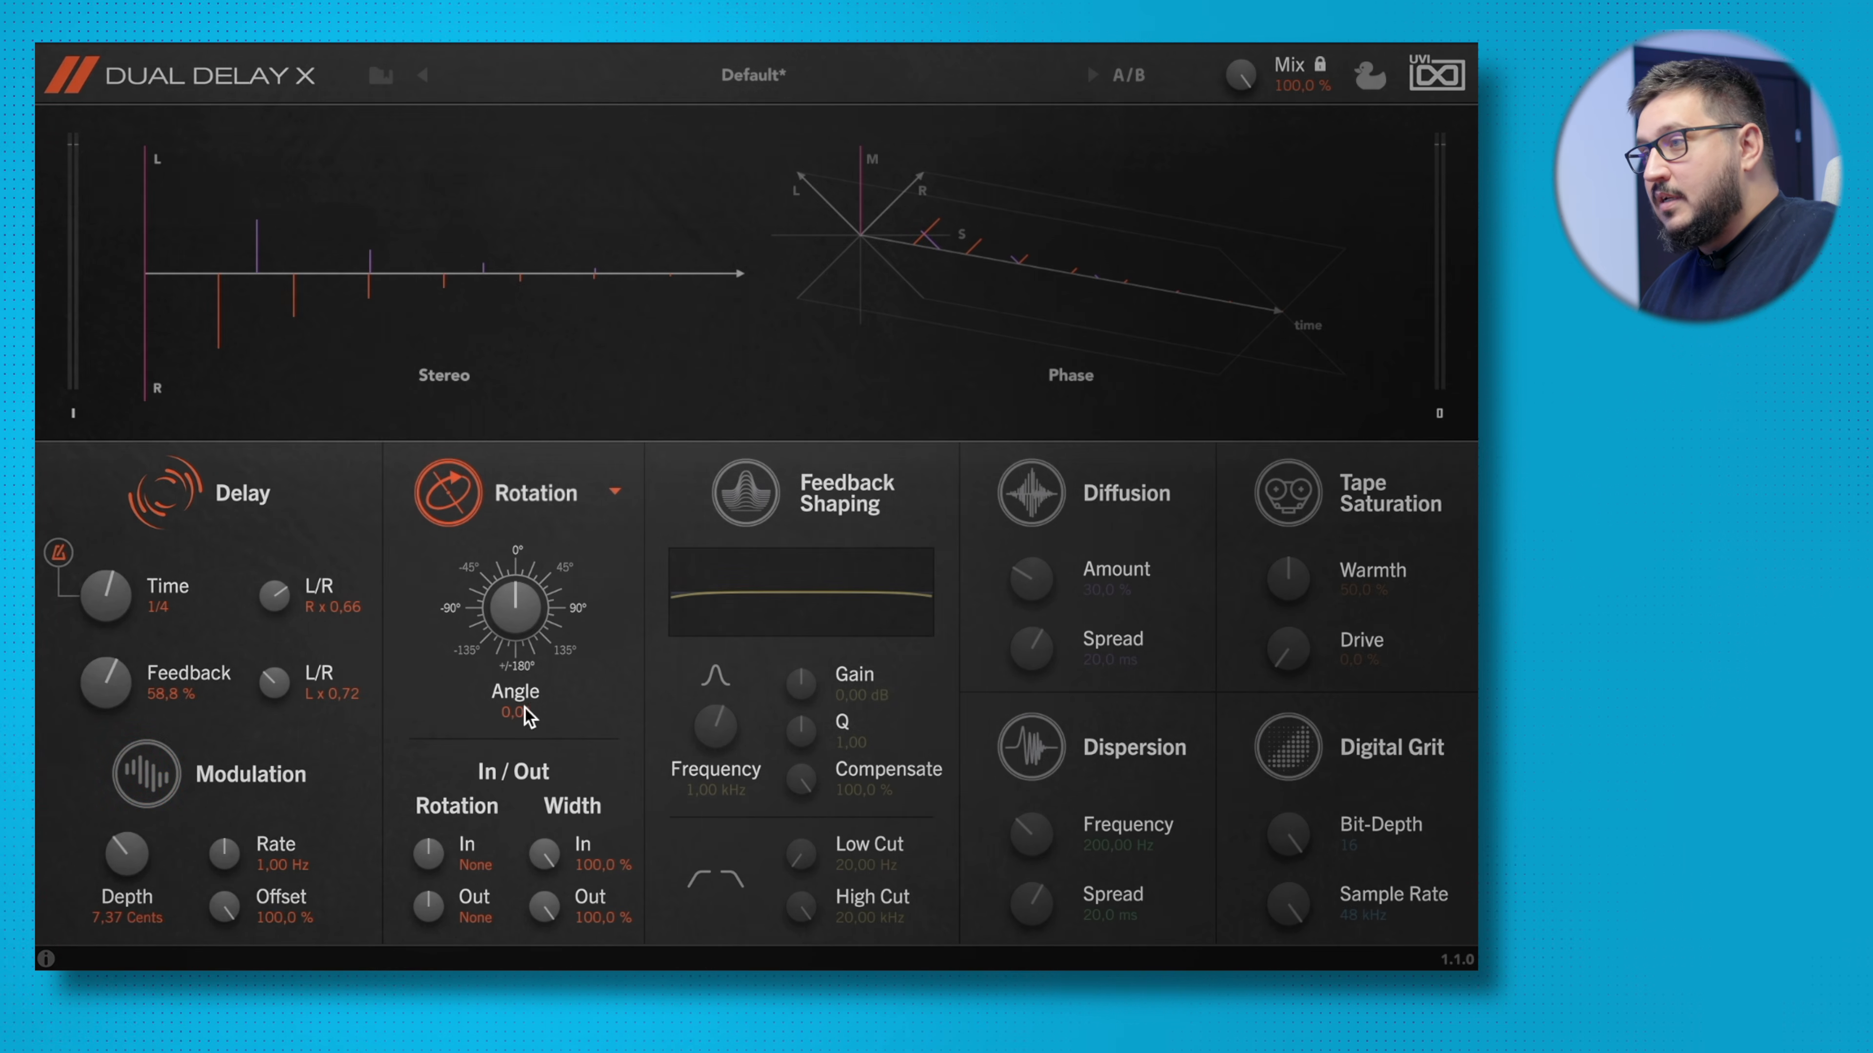
Rotate the delay's stereo image by setting the Rotation angle to 45,5°.
left_click_drag(519, 634, 540, 574)
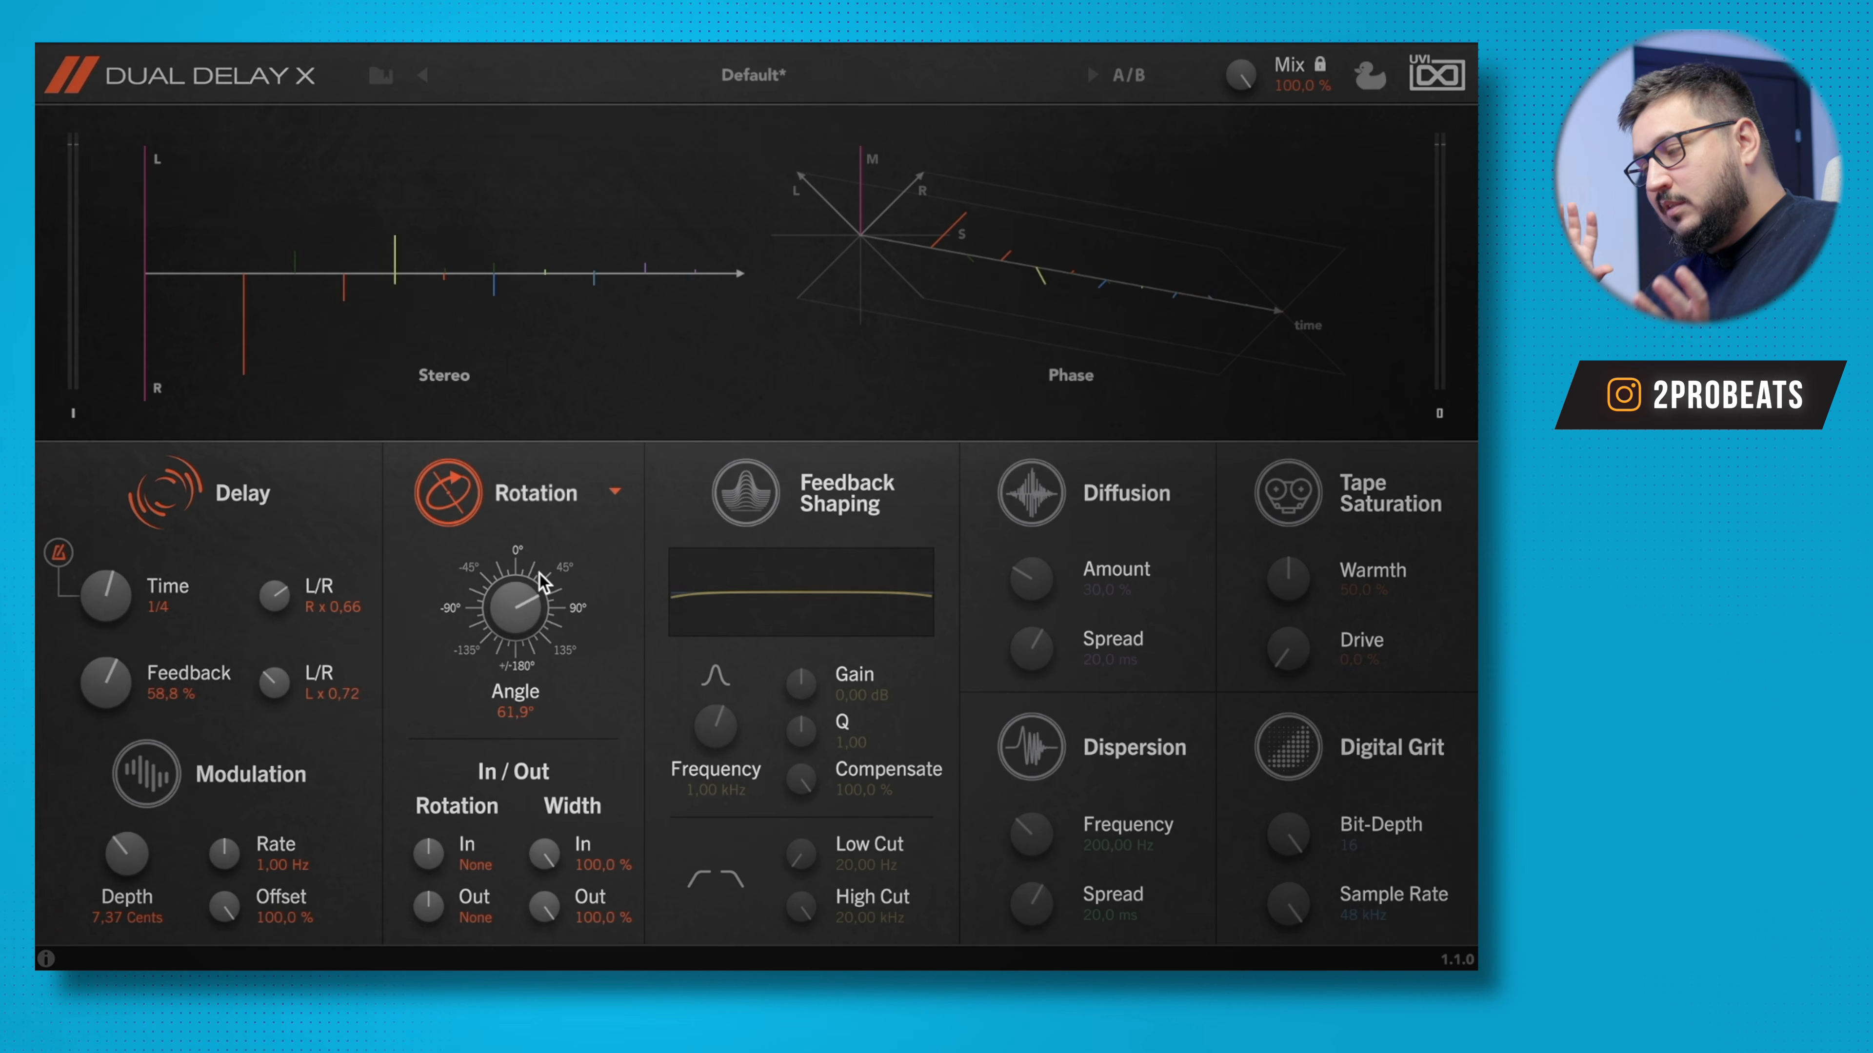
left_click_drag(540, 574, 524, 635)
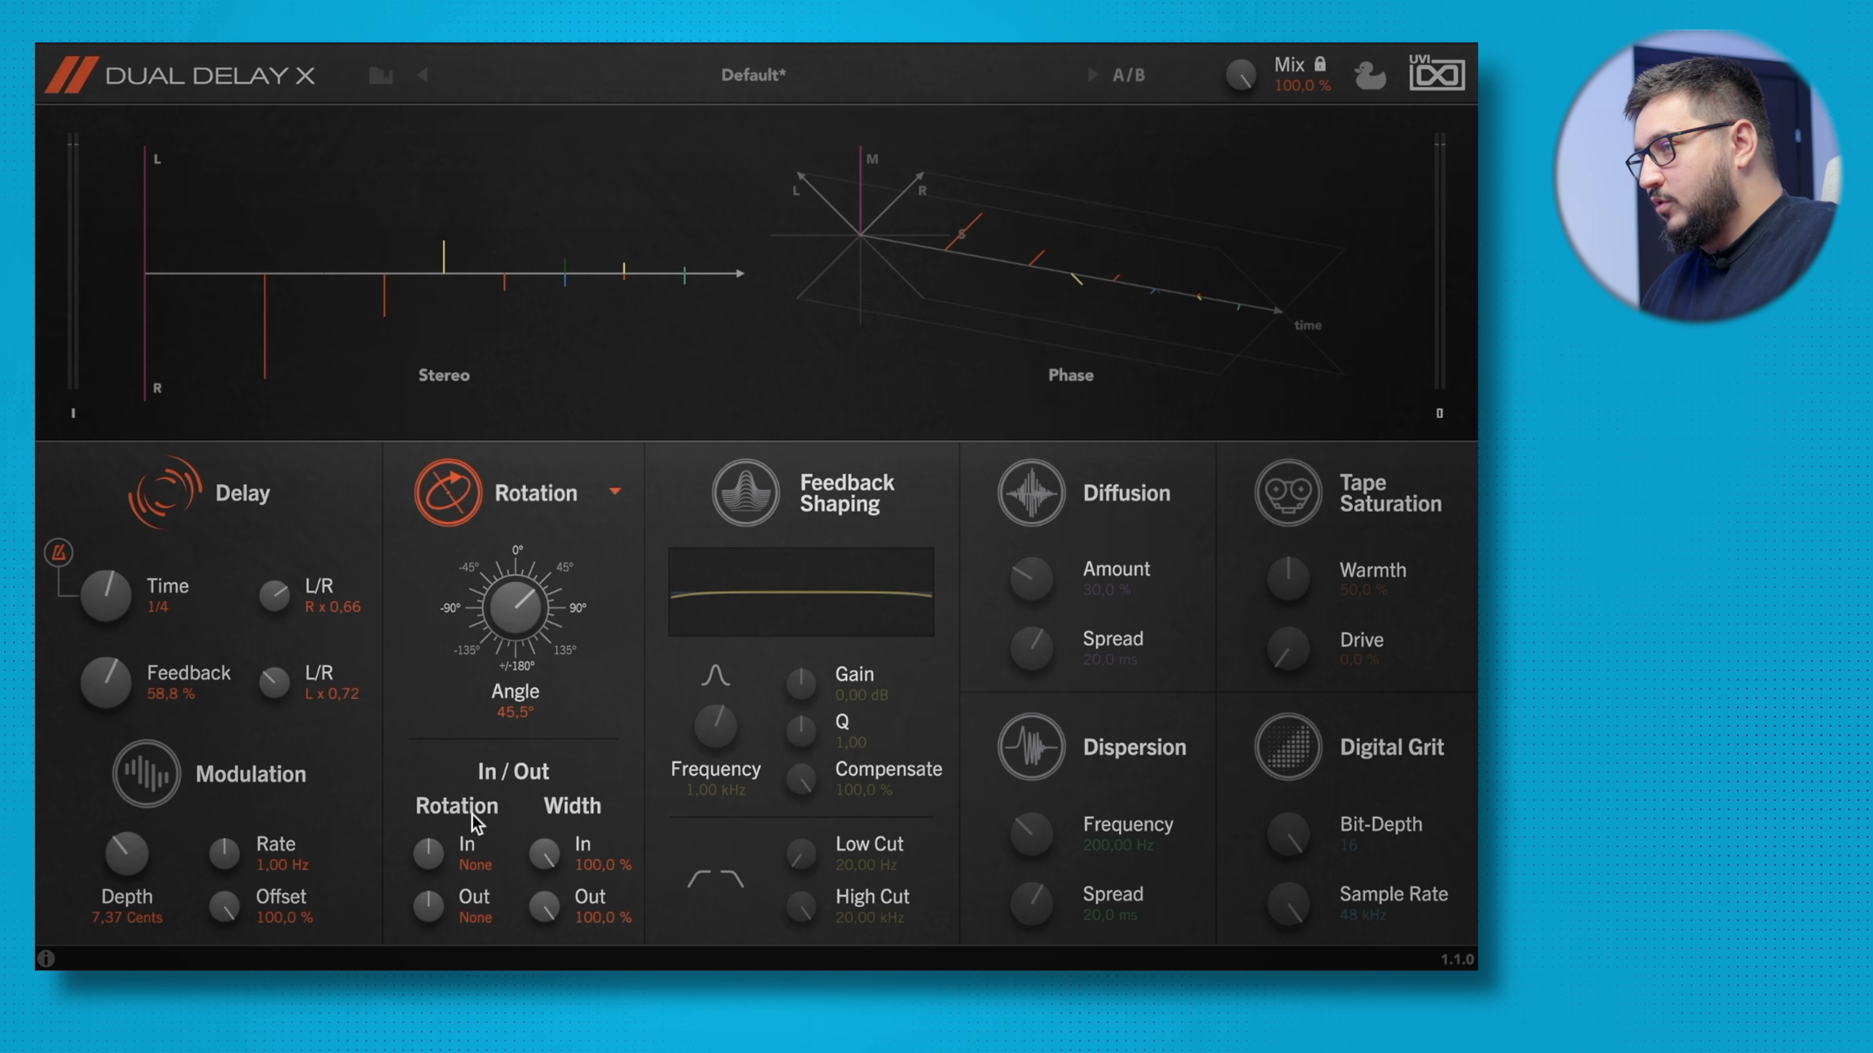
Switch Feedback Shaping, Diffusion, Dispersion, Tape Saturation and Digital Grit on and off one after another.
left_click(746, 495)
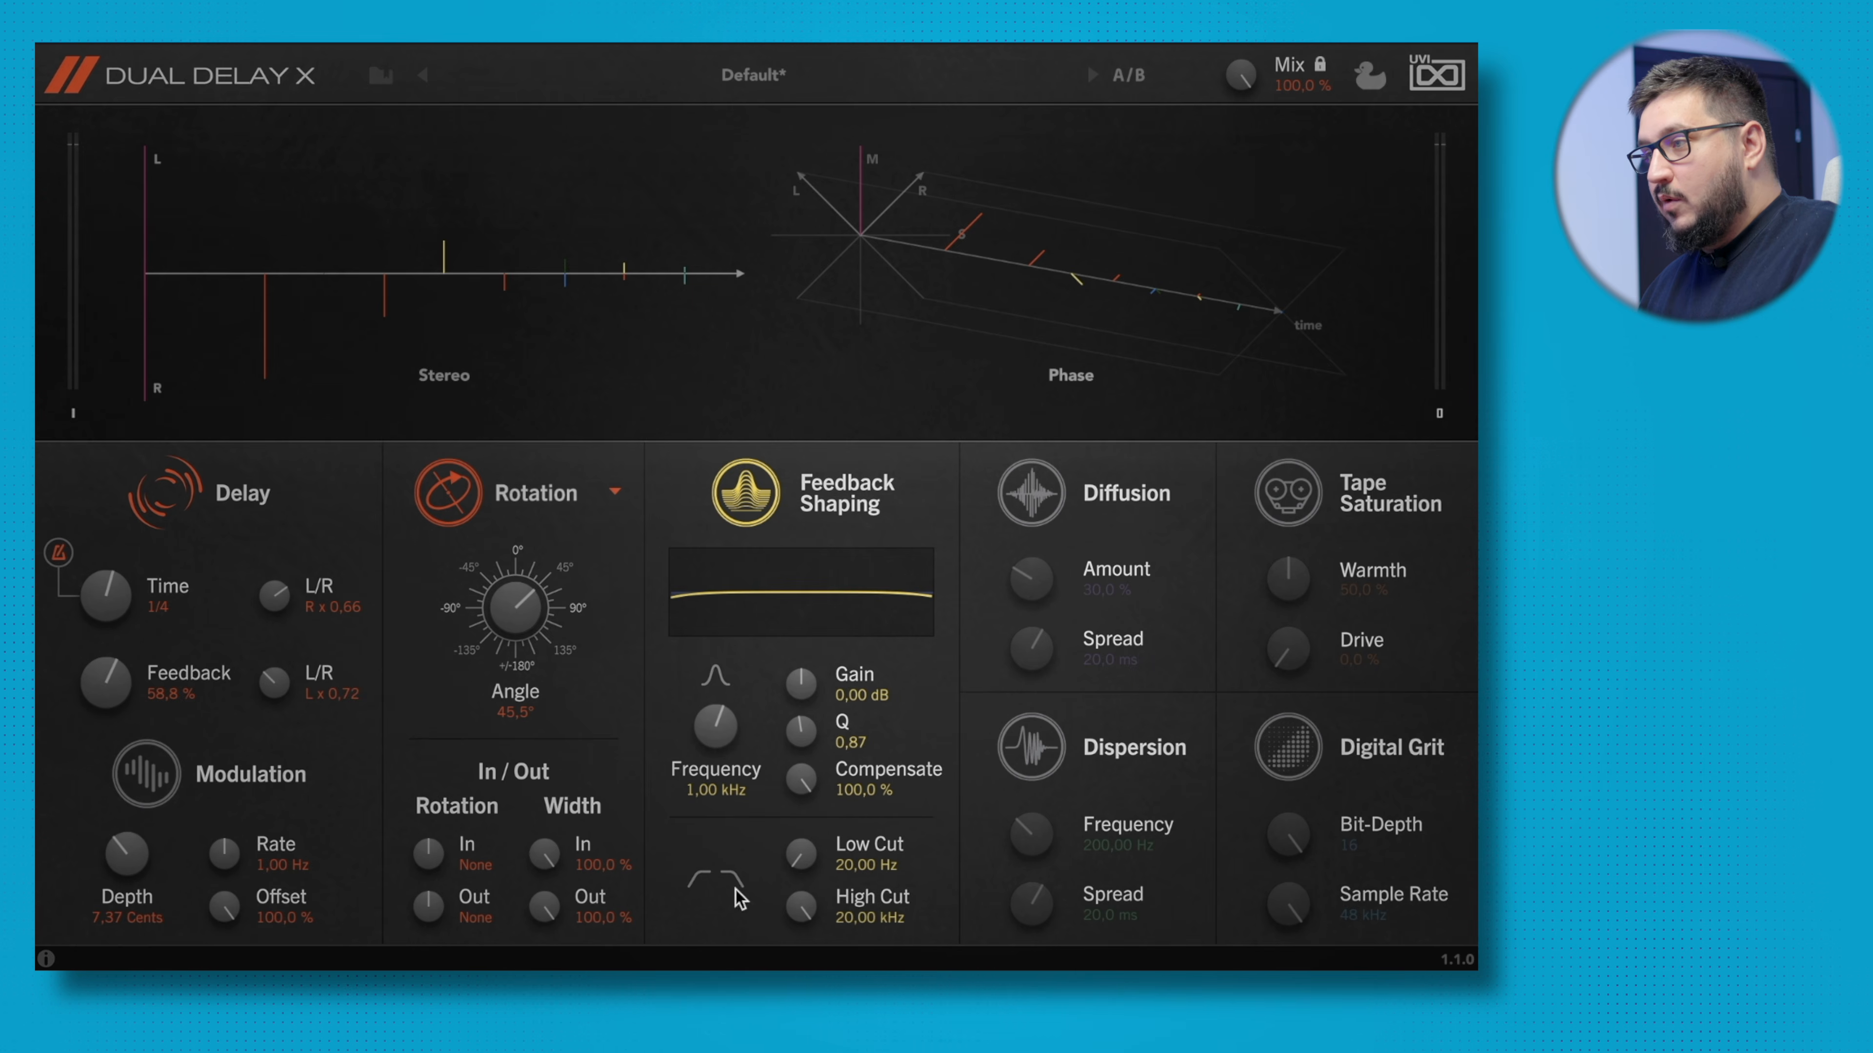
left_click(747, 493)
left_click(1031, 493)
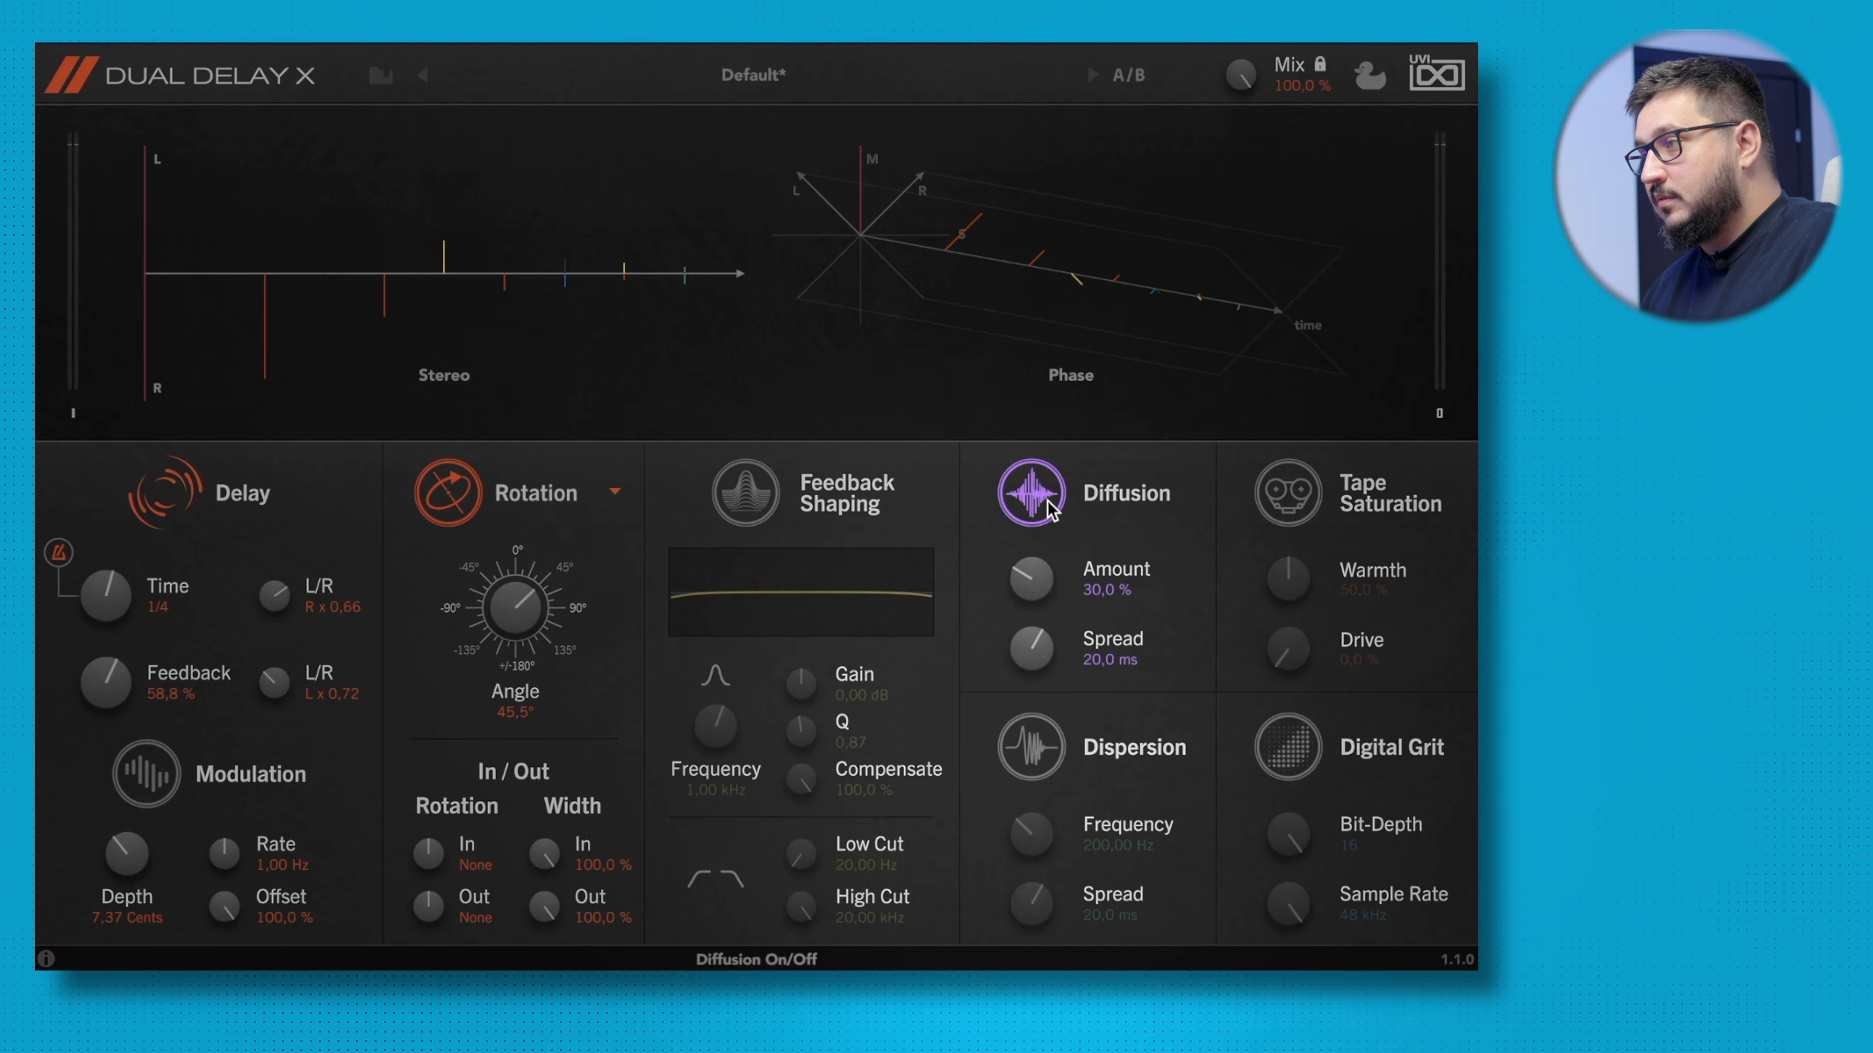
left_click(1031, 493)
left_click(1055, 749)
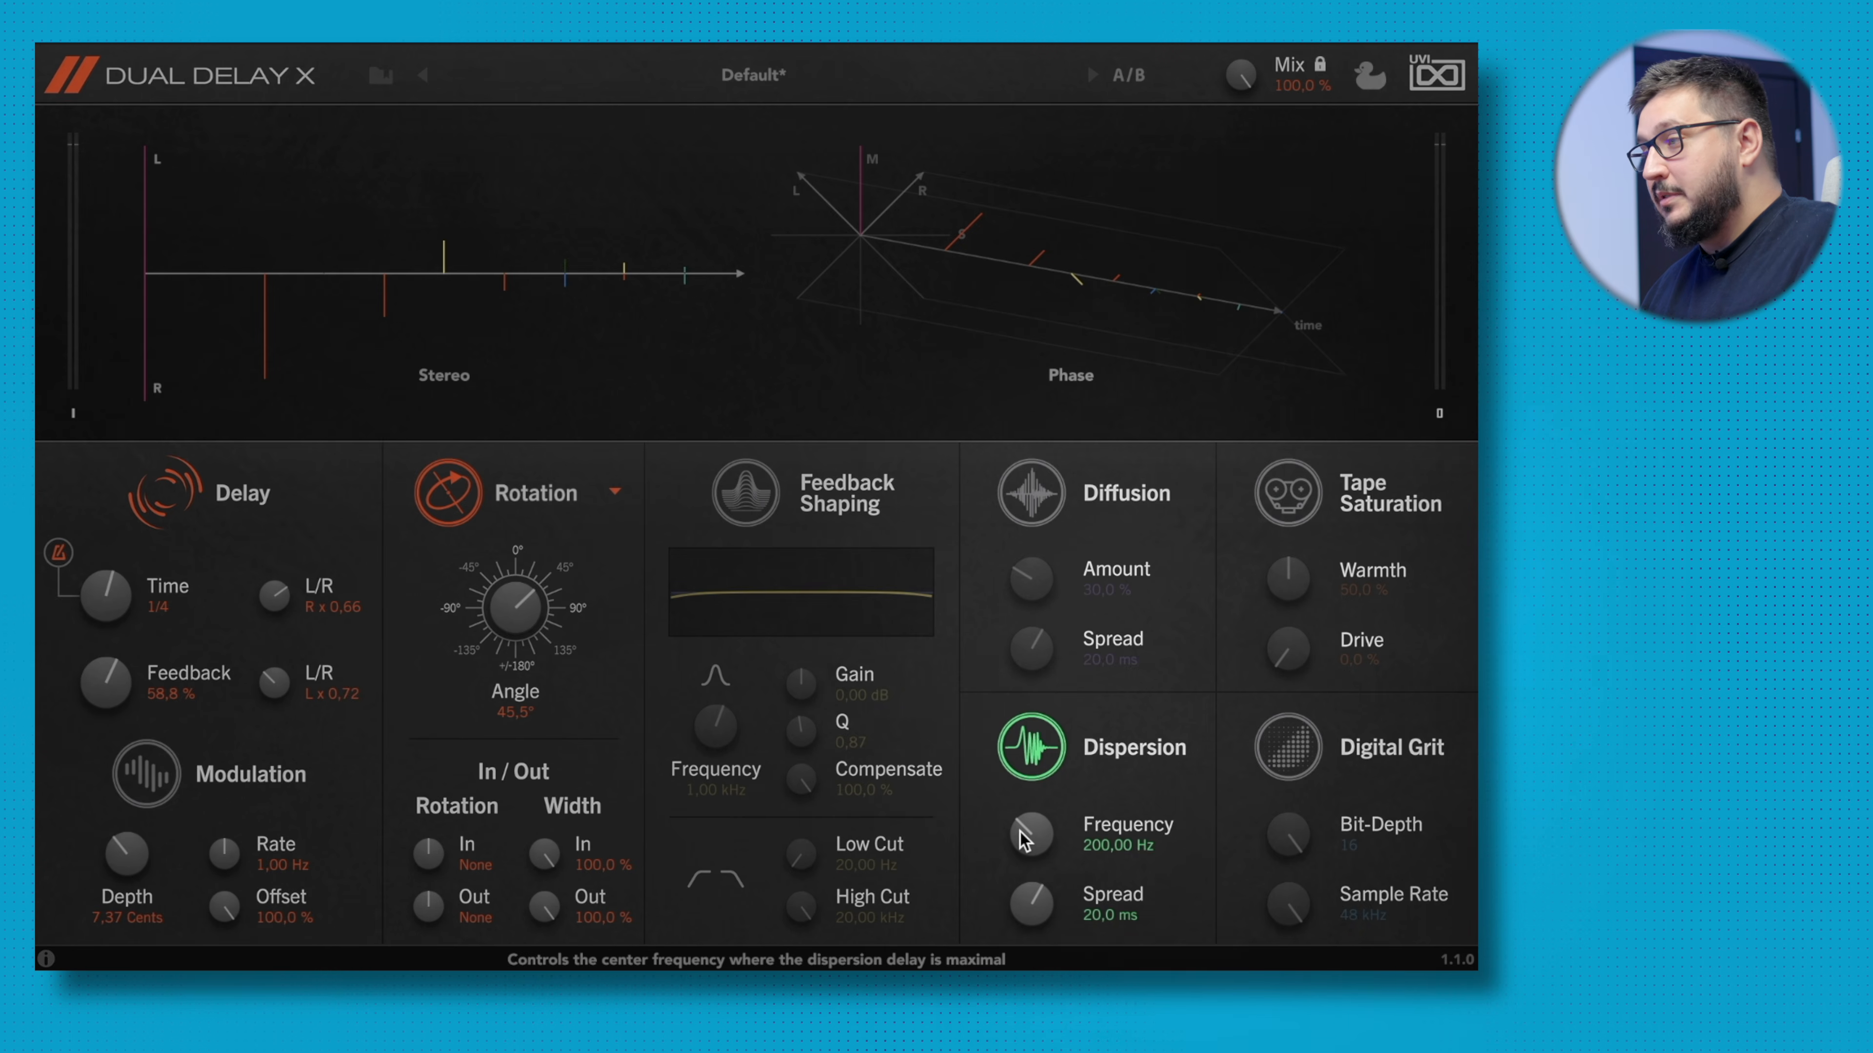
left_click(1031, 746)
left_click(1289, 508)
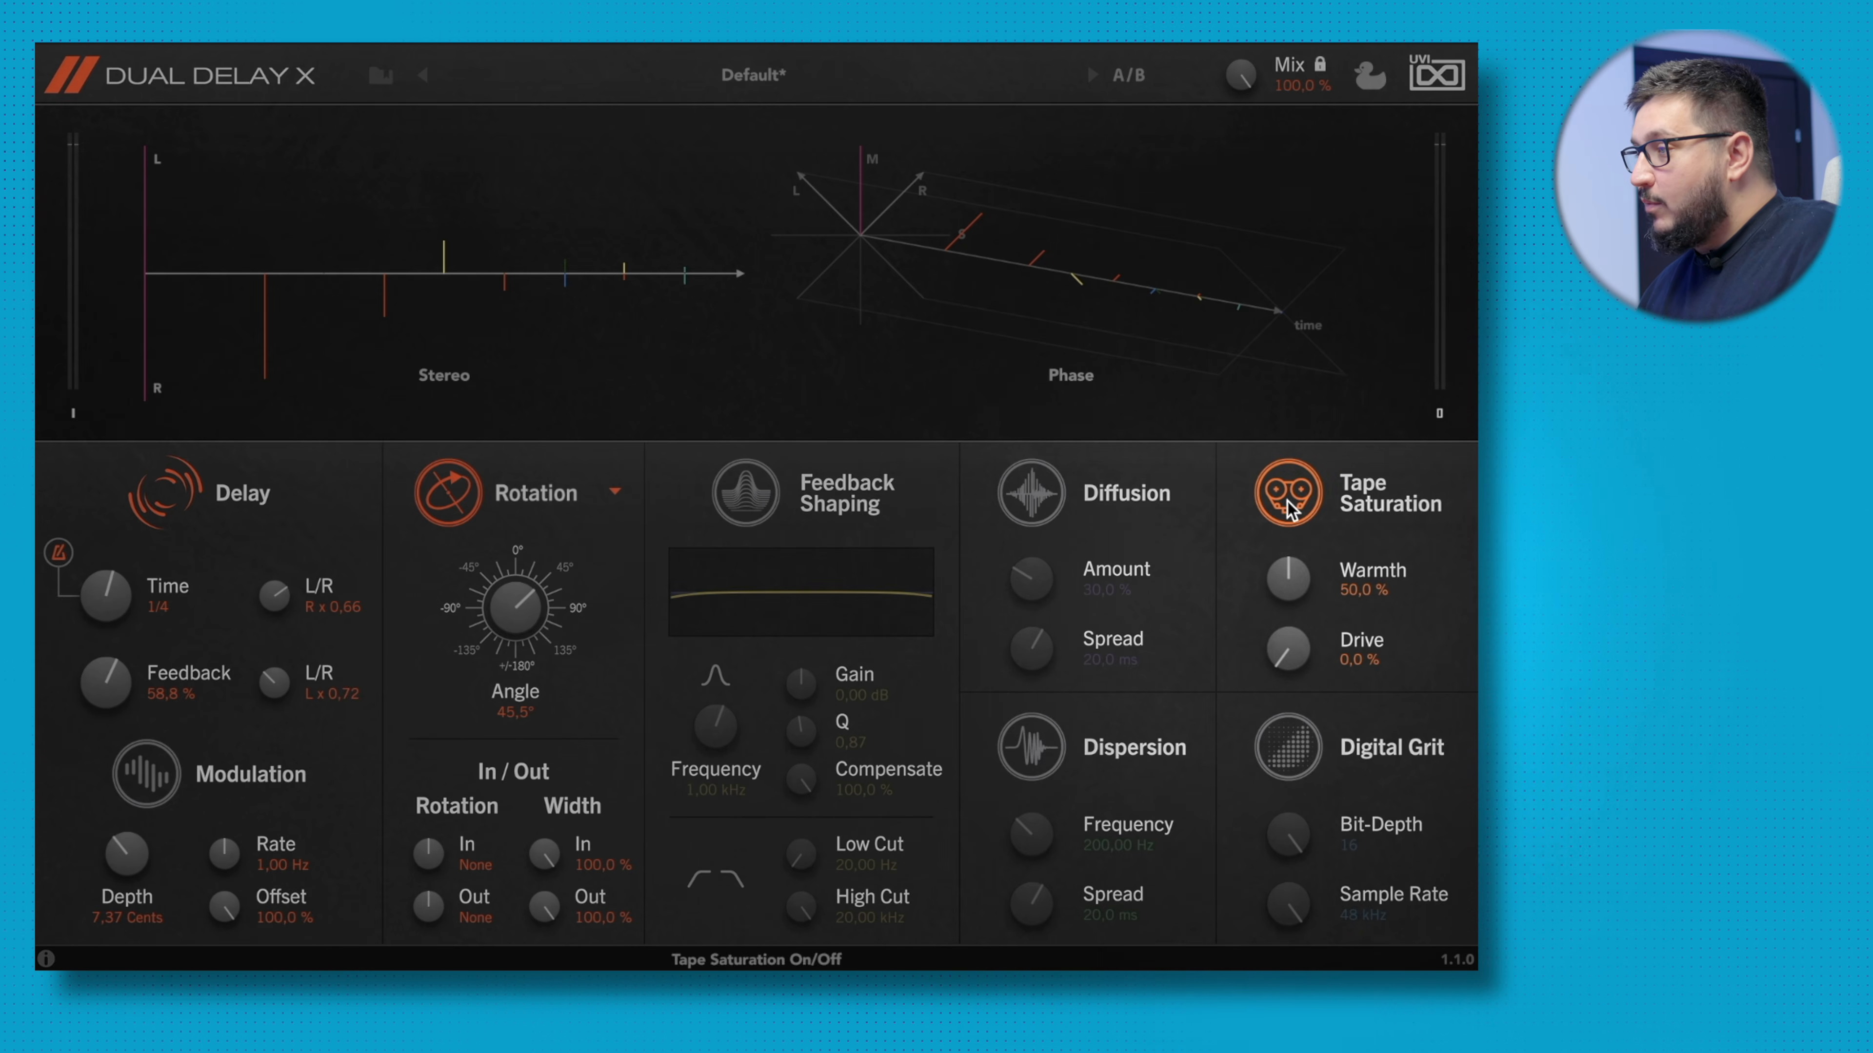
left_click(1289, 507)
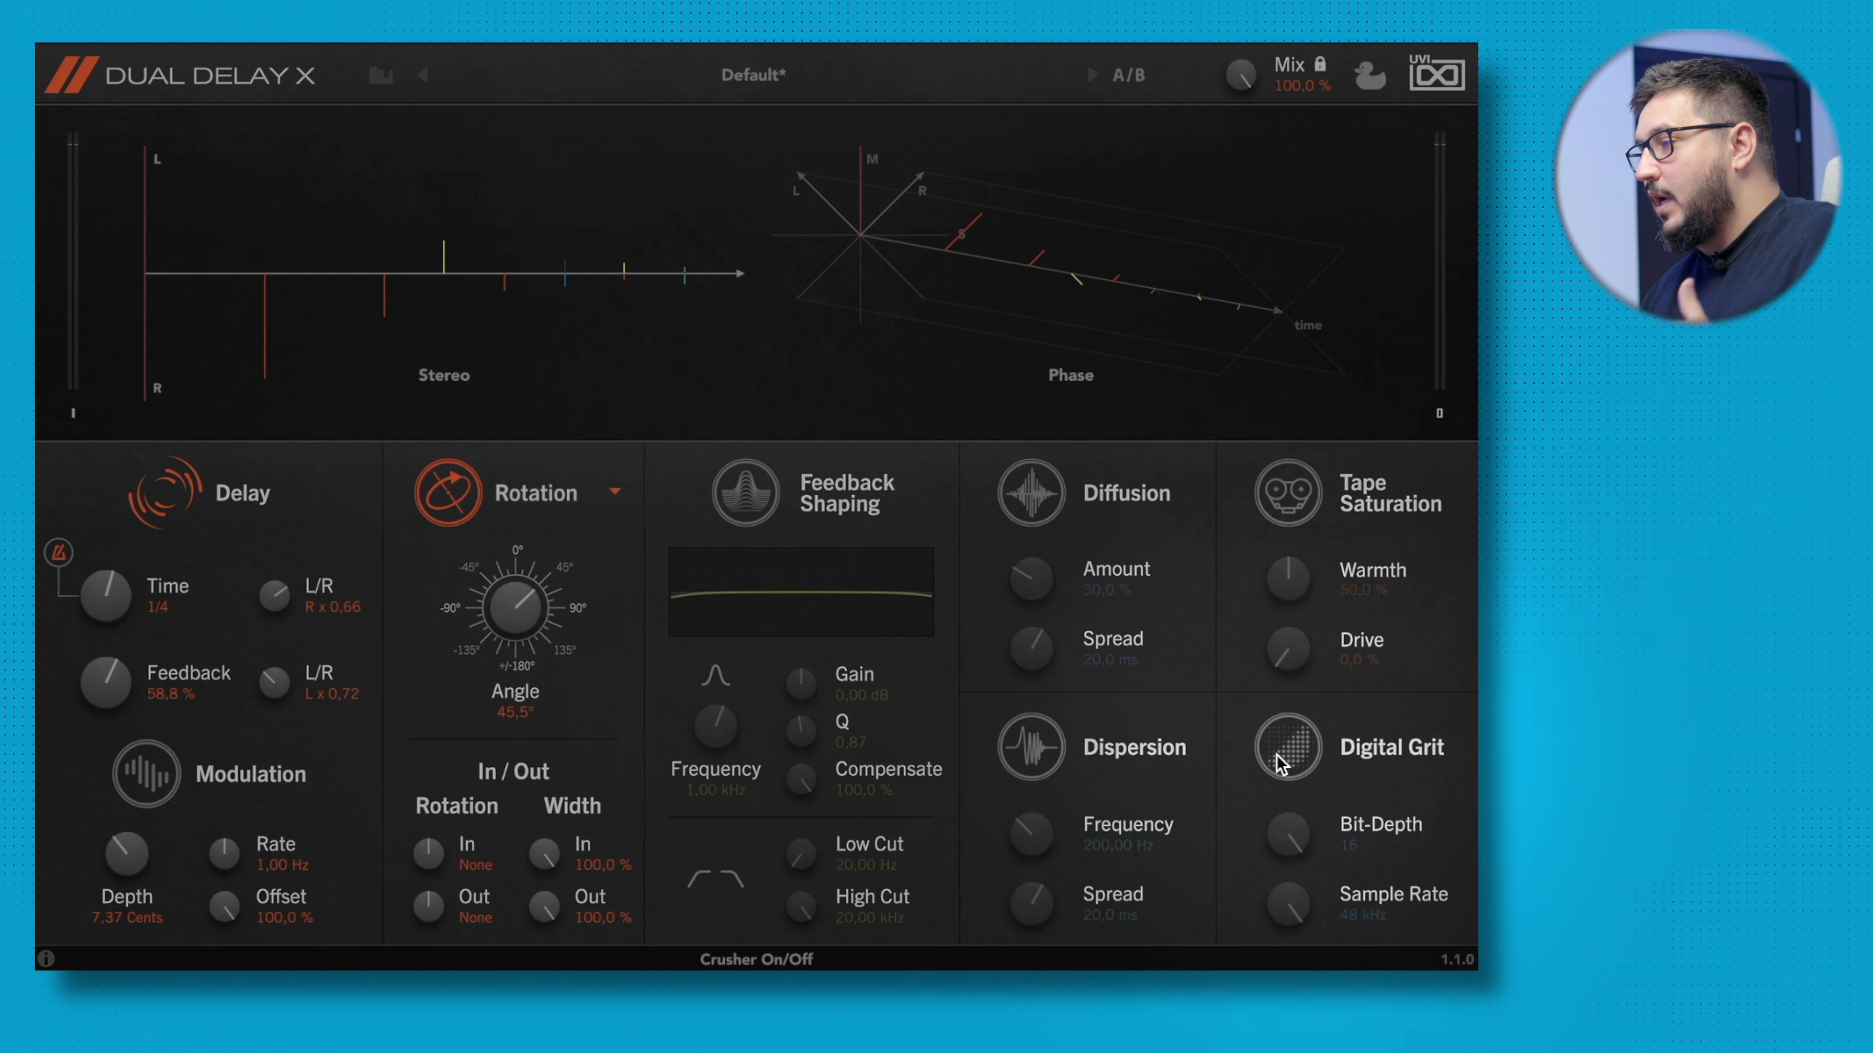
left_click(1283, 761)
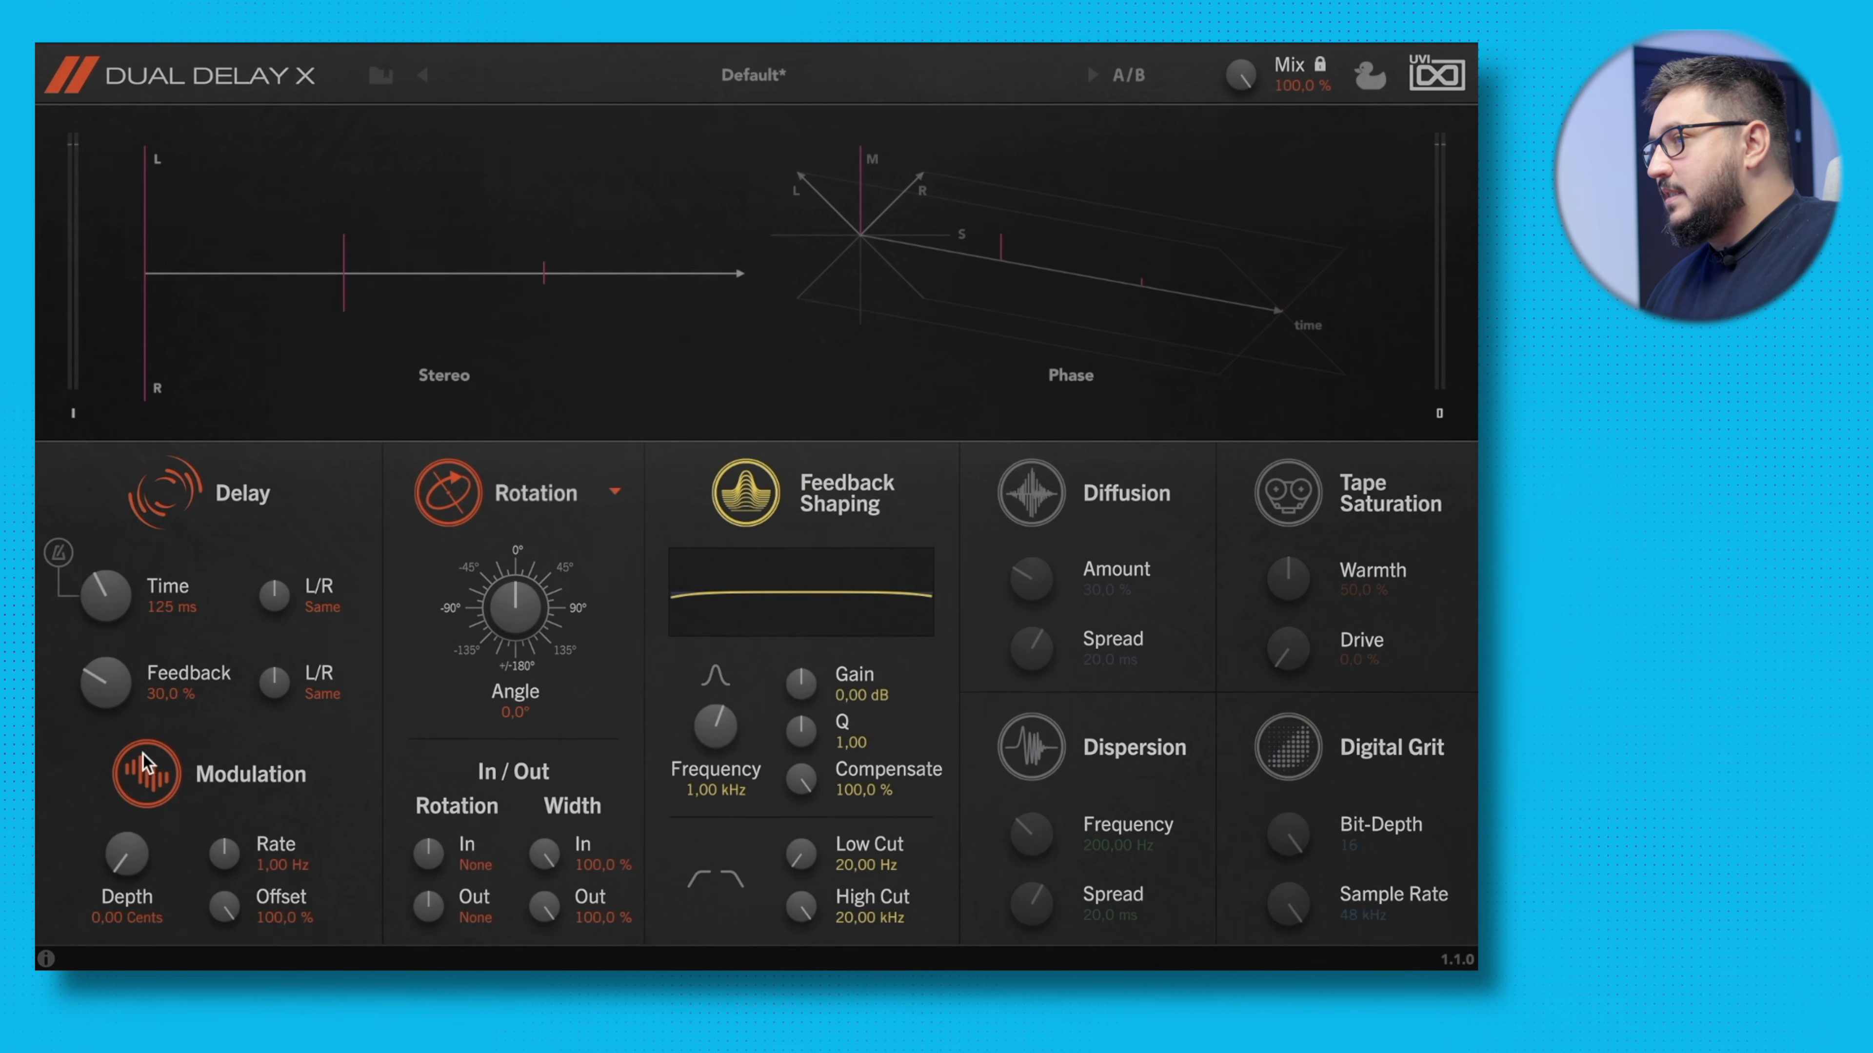
Synchronize the delay time to the host tempo at 1/4 and set the feedback to 57,8%.
left_click(62, 559)
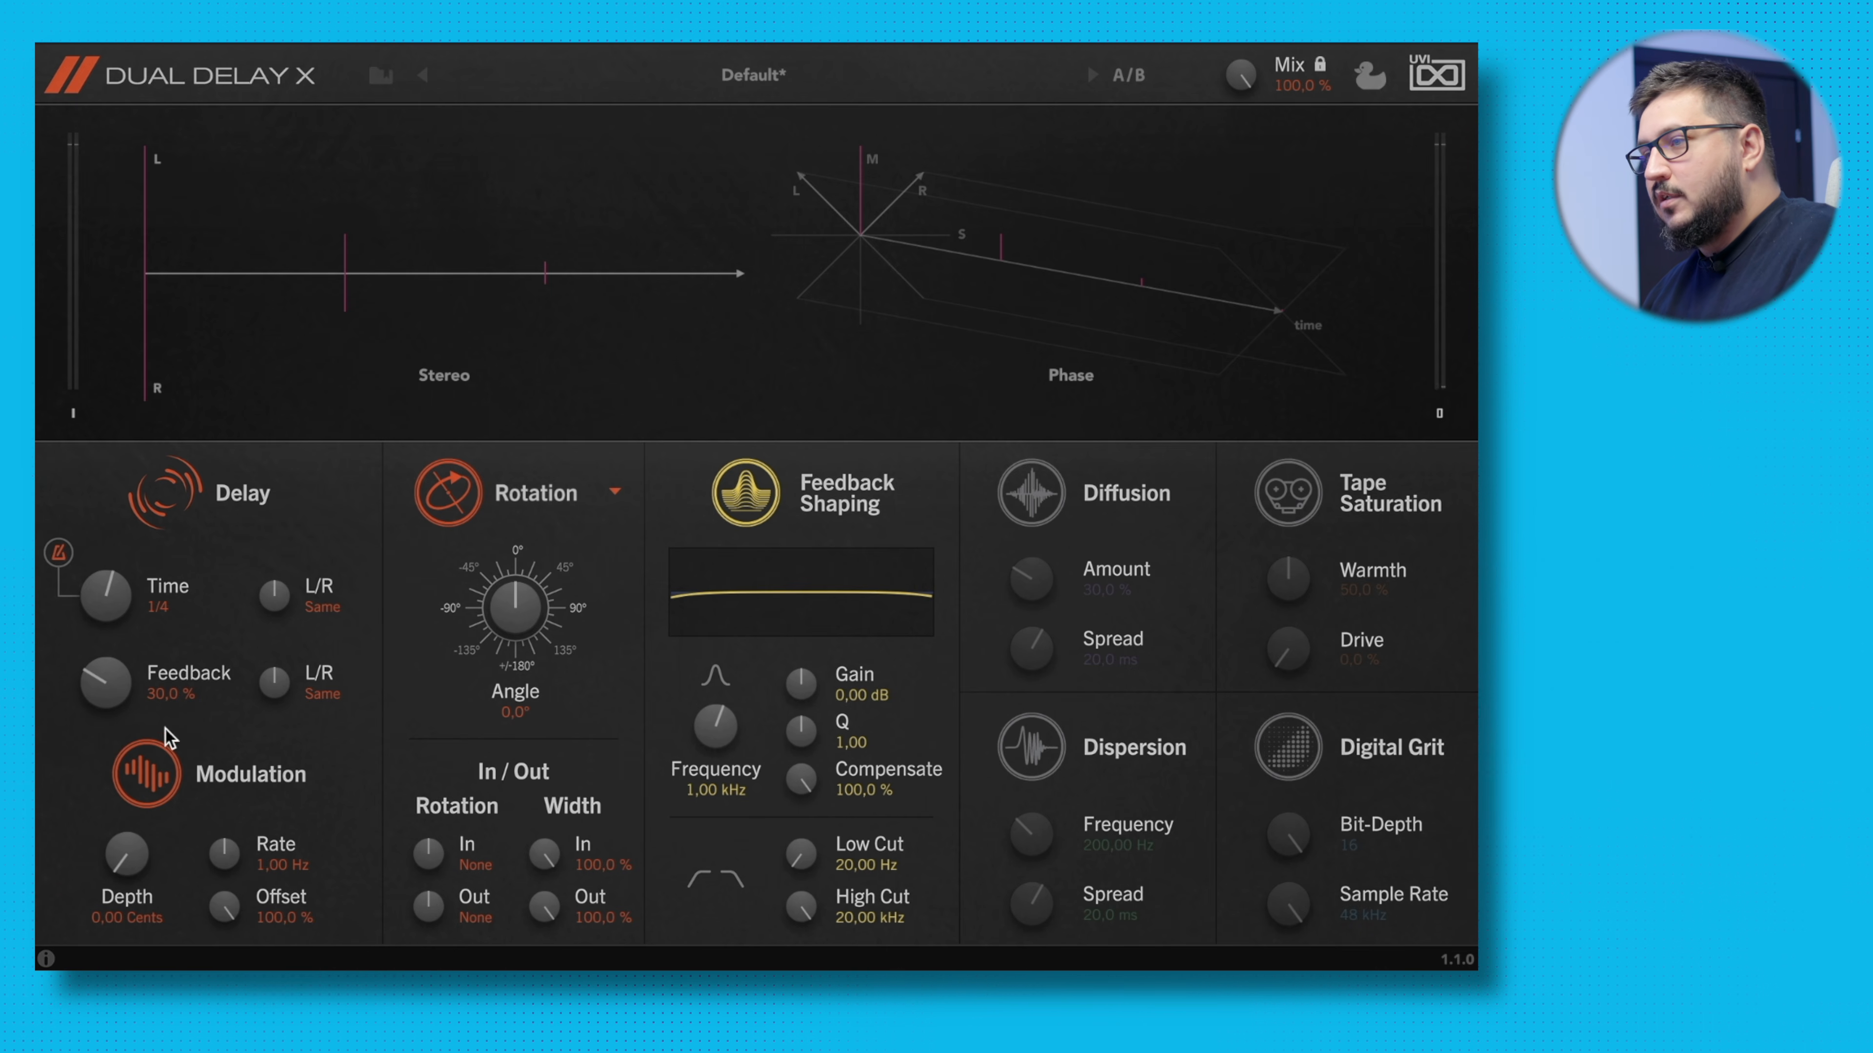
left_click_drag(120, 695, 144, 602)
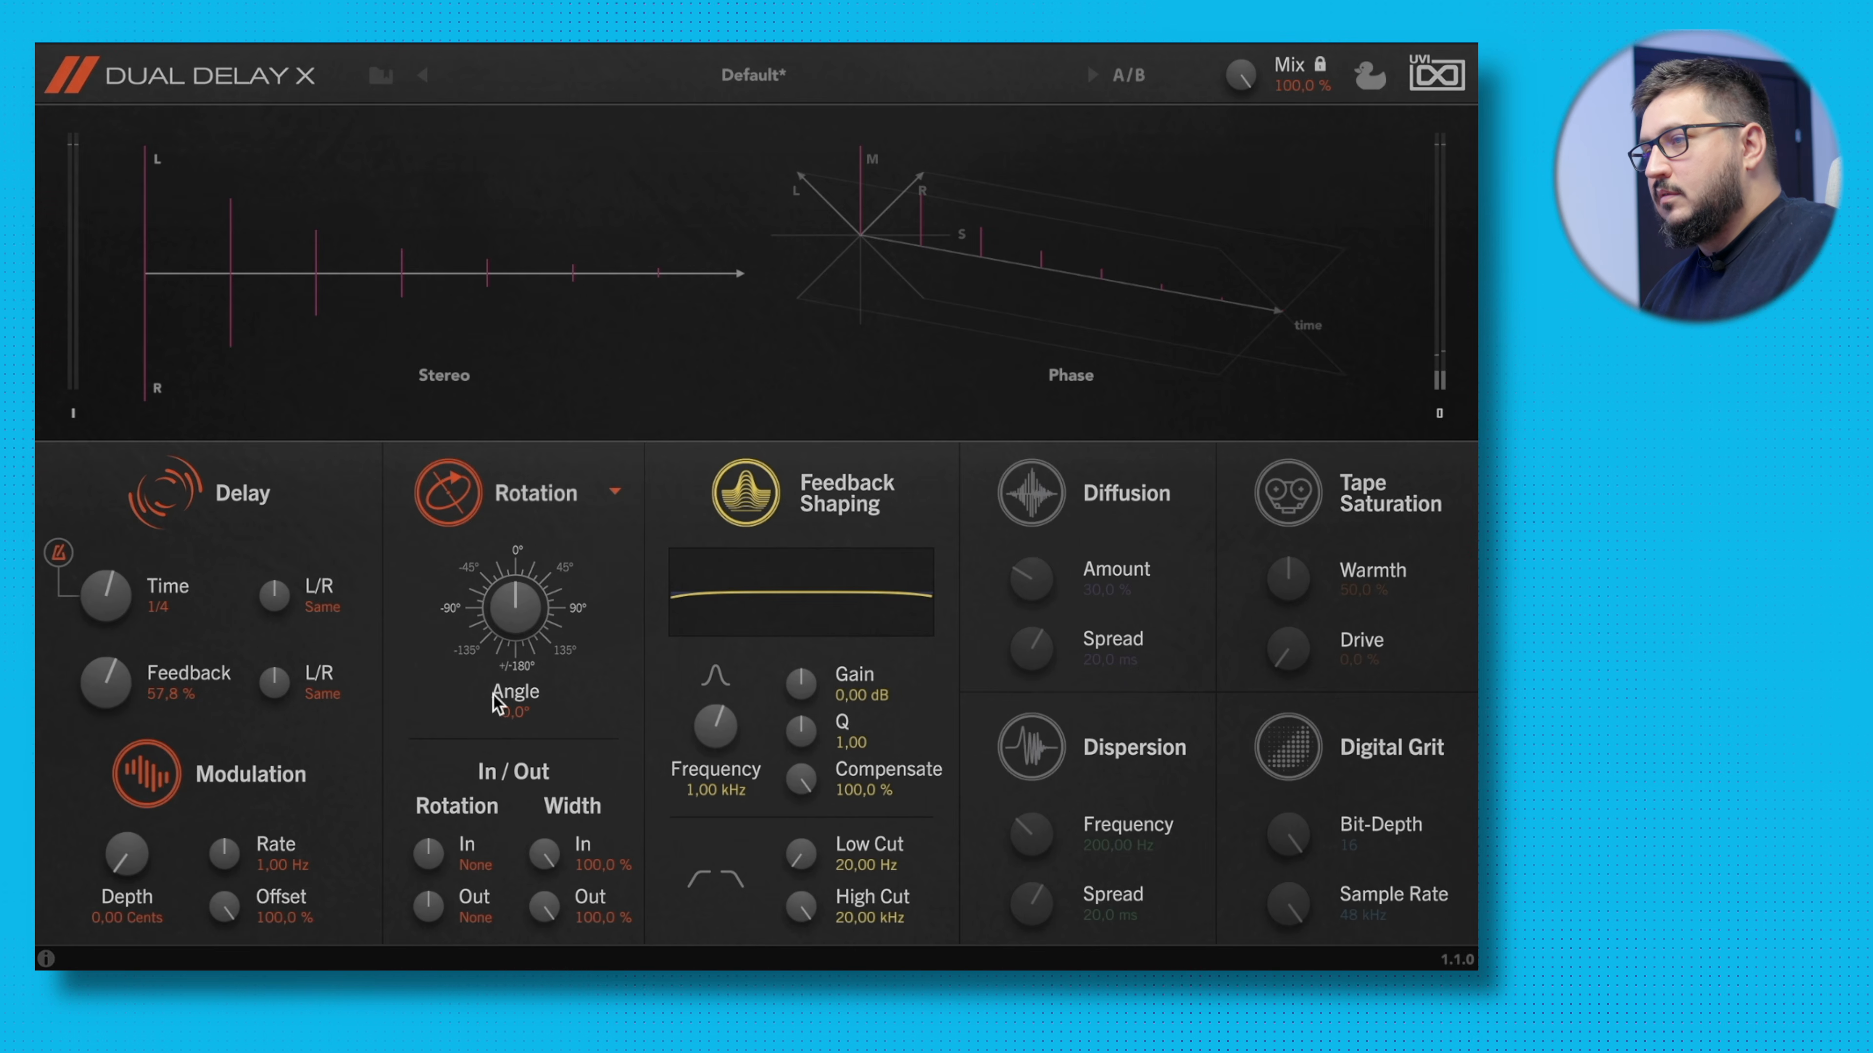
Try offsetting the left delay time with an L/R ratio of L x 0,76, then return it to Same.
mouse_move(277, 610)
left_mouse_down()
mouse_move(251, 677)
mouse_move(274, 603)
left_mouse_up()
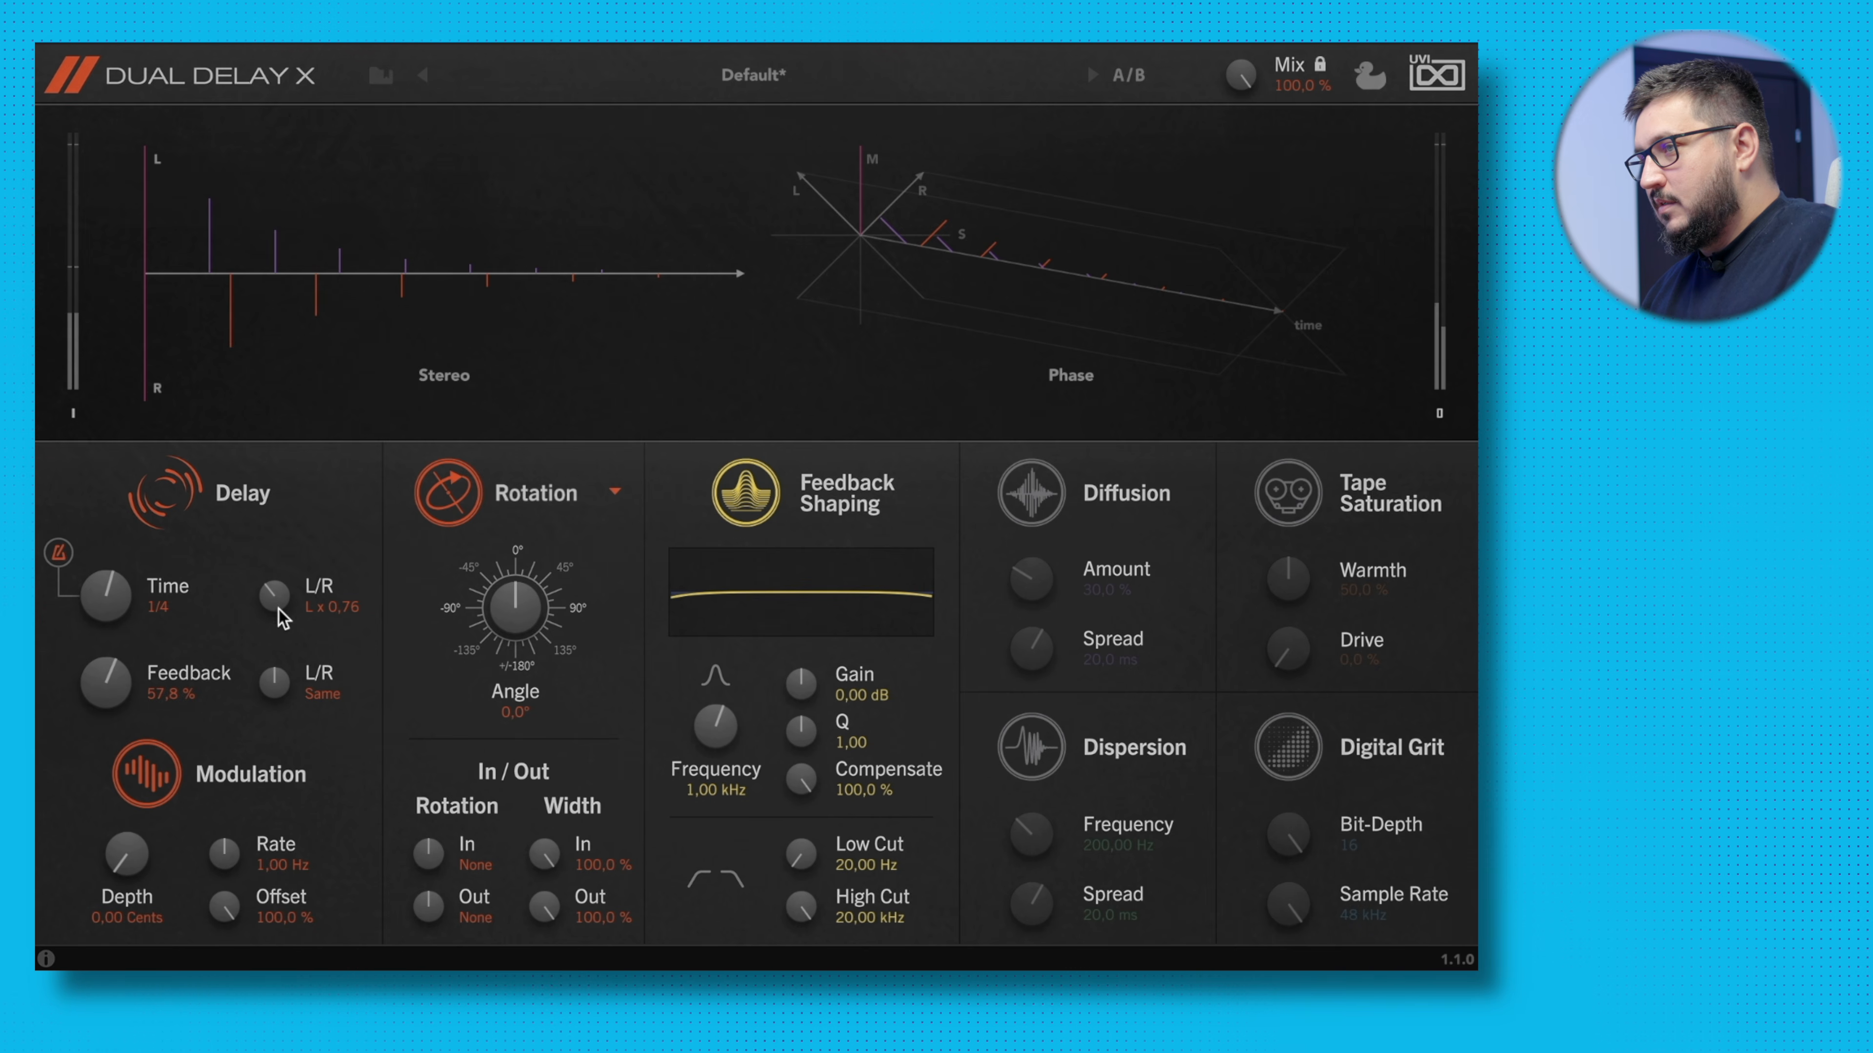
left_click_drag(278, 612, 310, 574)
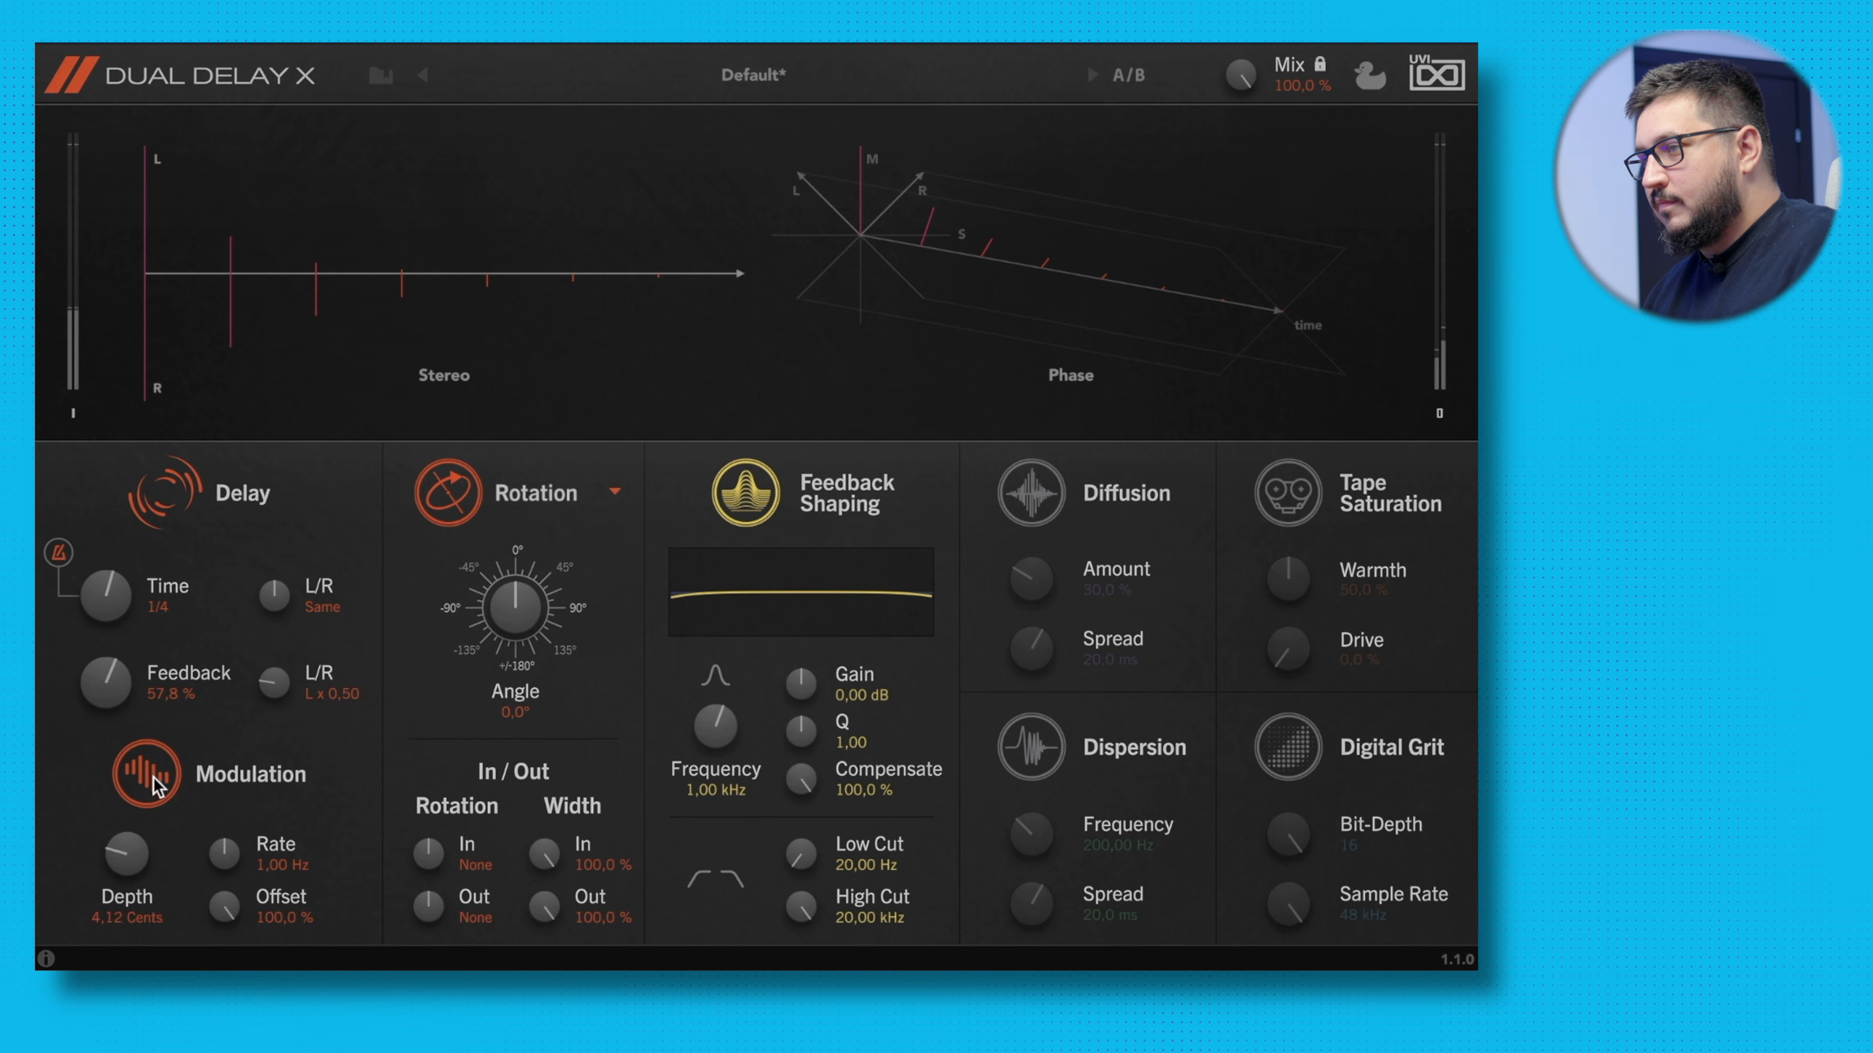
Set the modulation rate to 8,70 Hz, the offset to 65,2% and the depth to 6,46 Cents.
left_click_drag(133, 860, 135, 851)
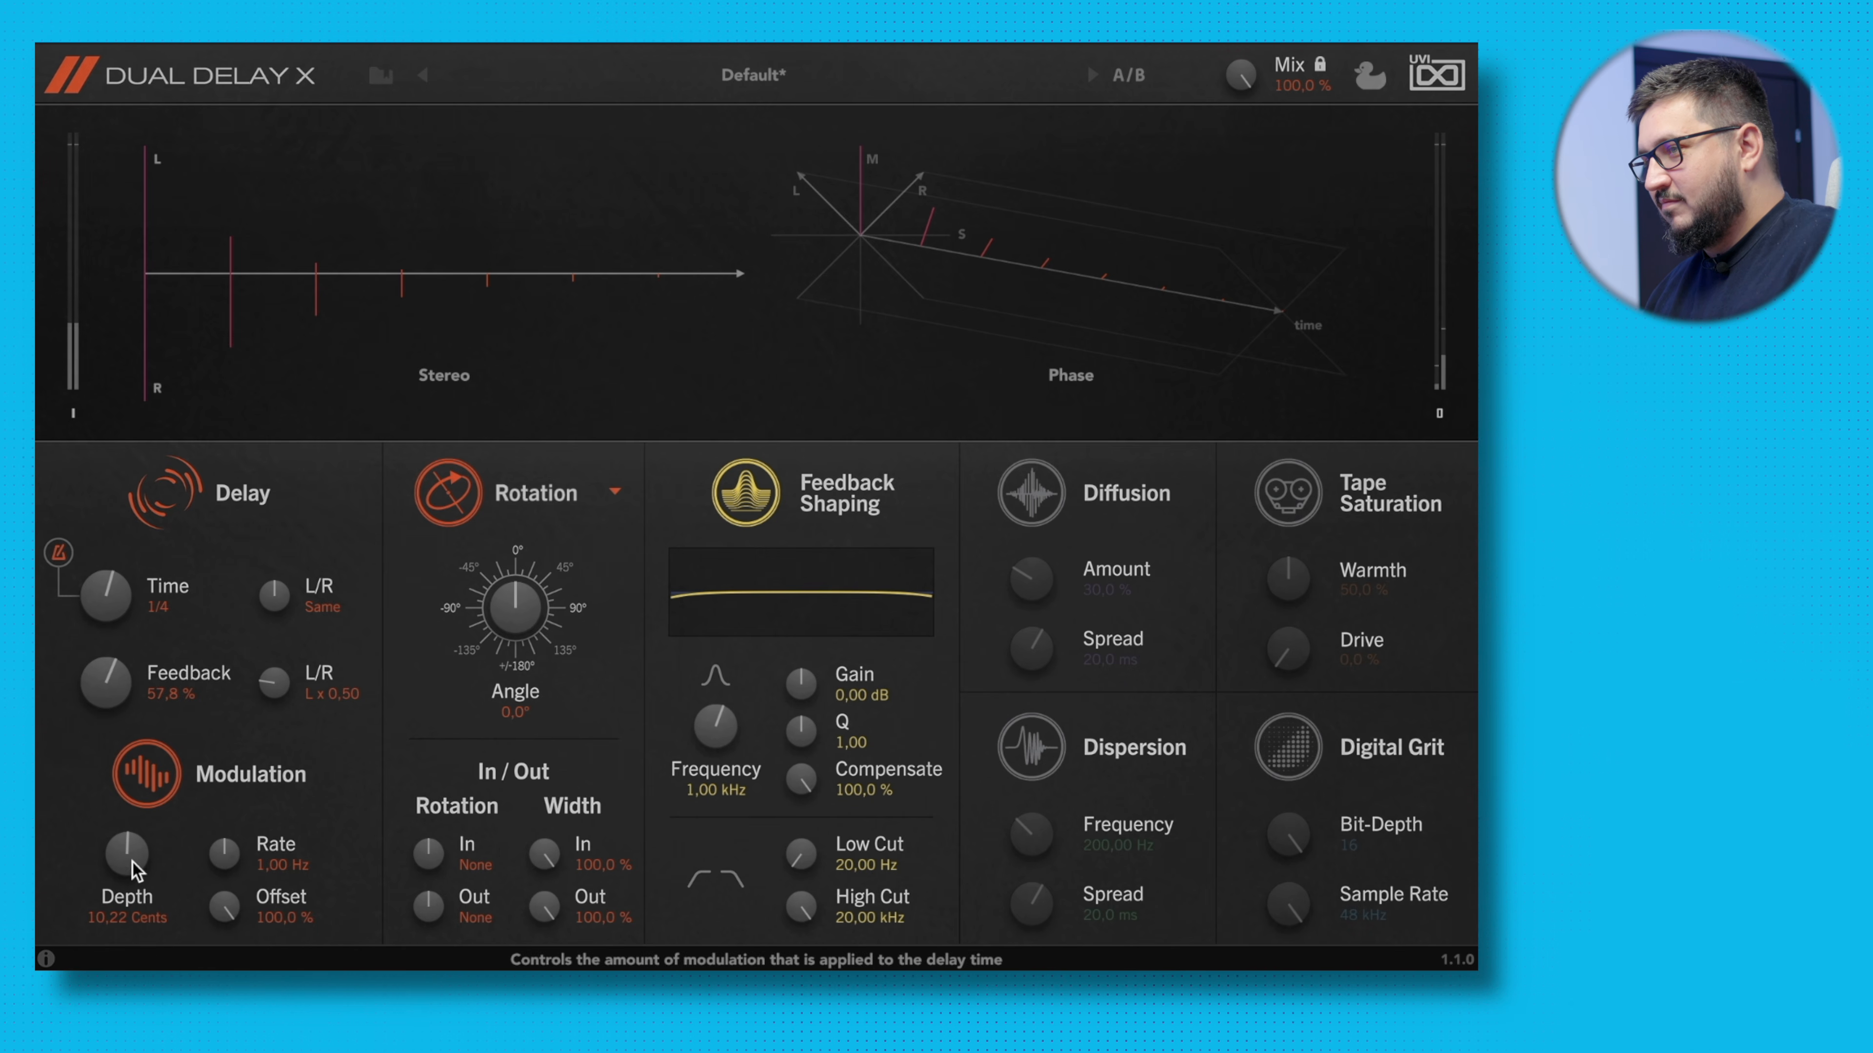
left_click_drag(227, 859, 367, 704)
left_click_drag(304, 928, 303, 958)
left_click_drag(157, 933, 127, 912)
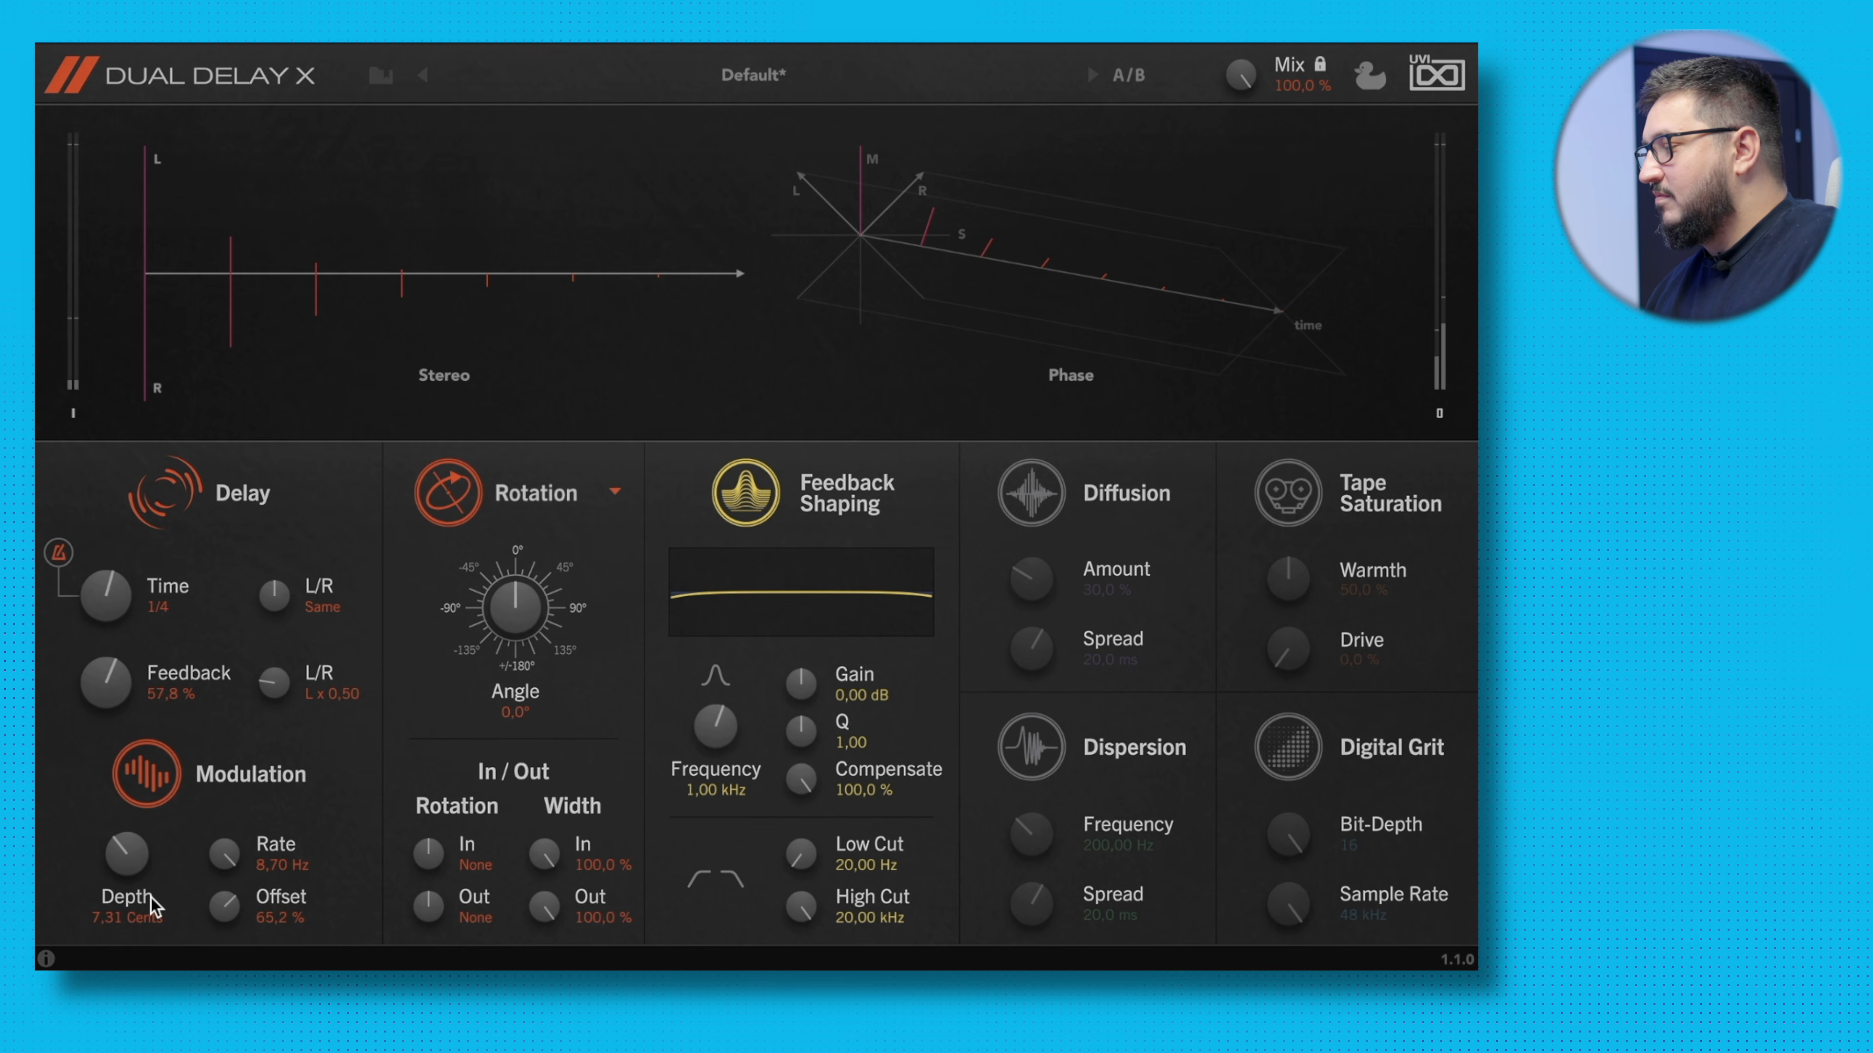
left_click_drag(150, 901, 121, 865)
Switch off Modulation and Feedback Shaping so only the delay and rotation remain active.
left_click(149, 783)
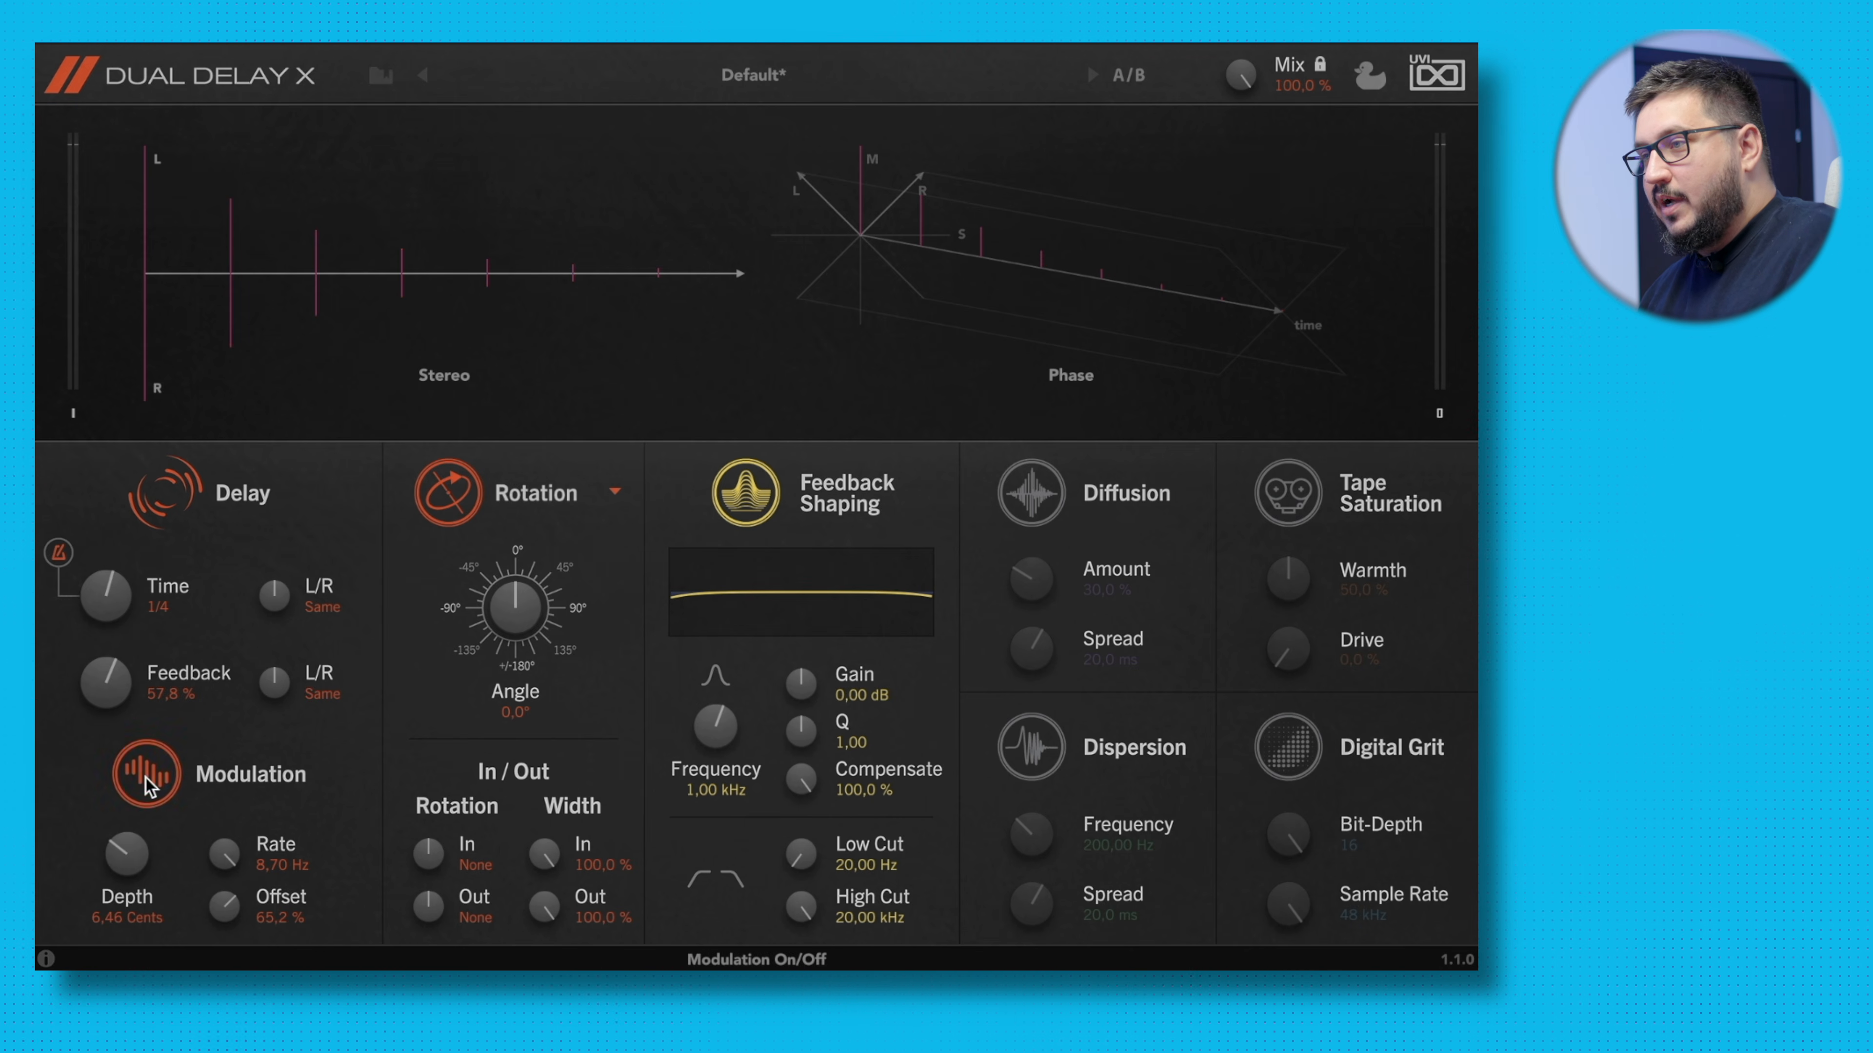
left_click(740, 502)
left_click(740, 502)
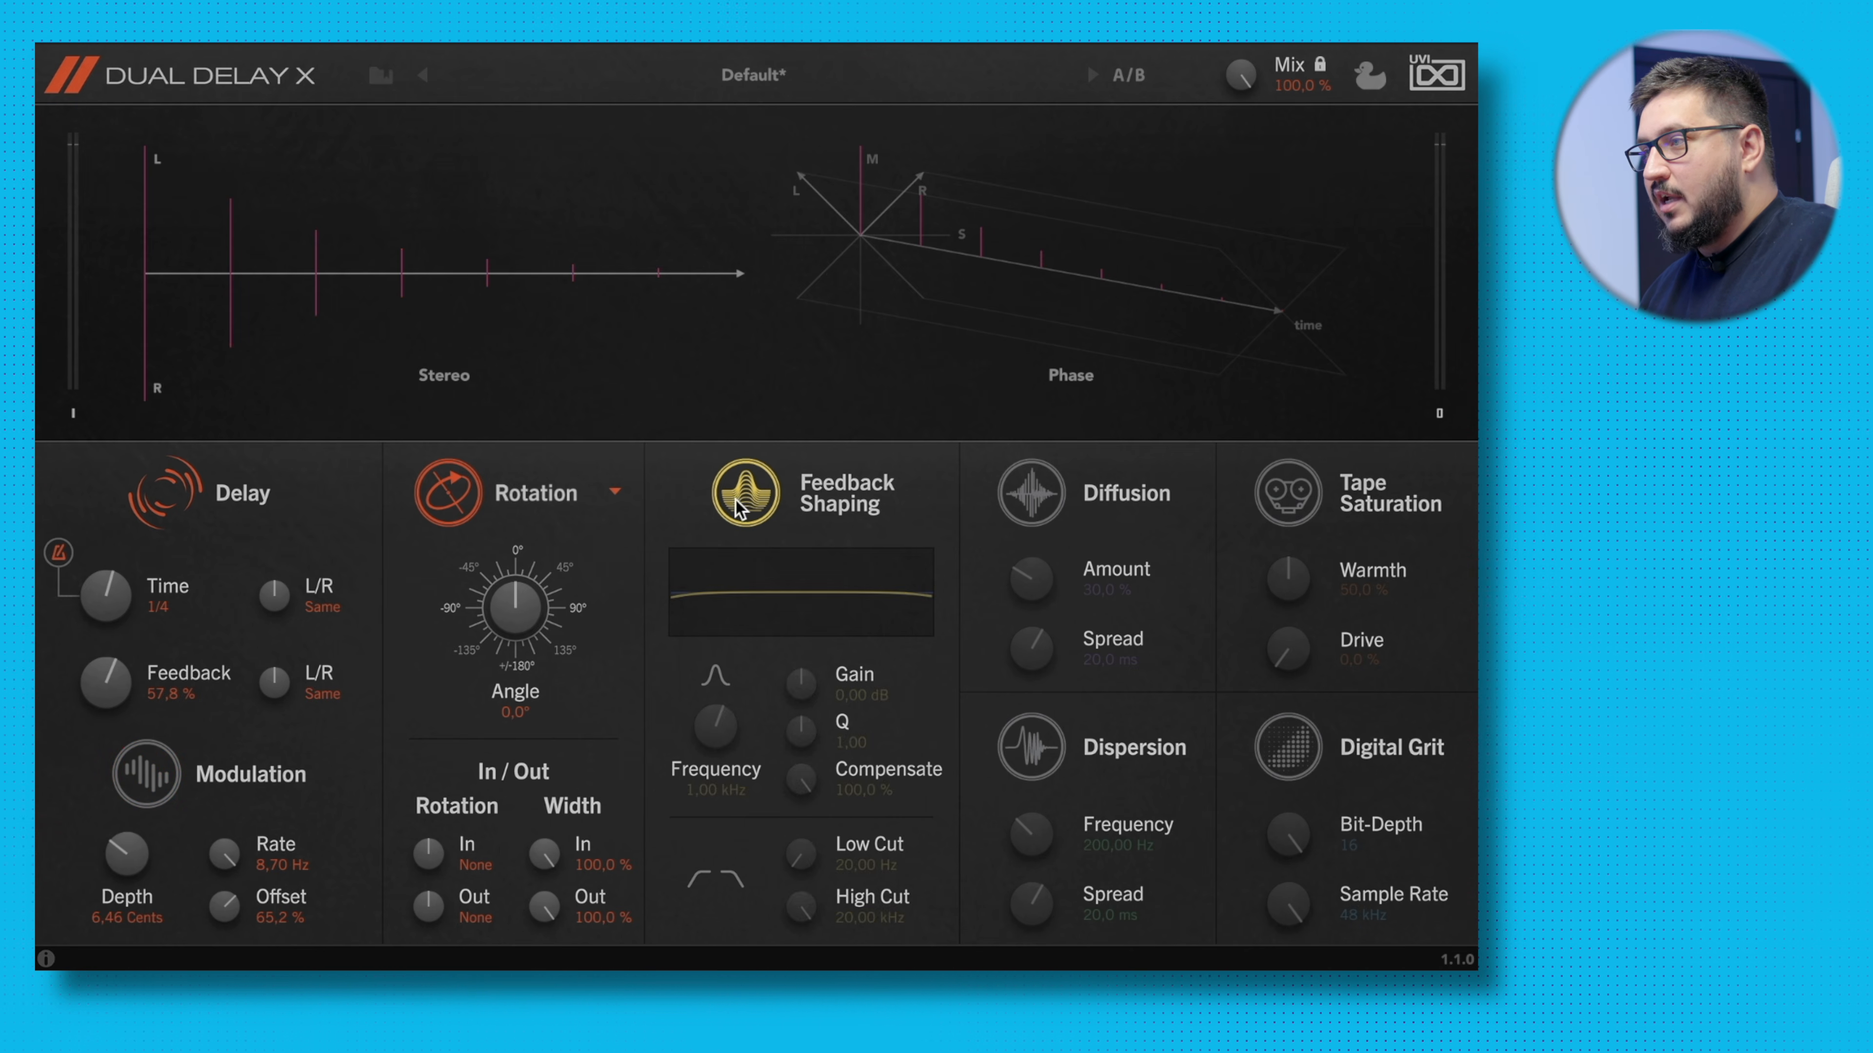
left_click(714, 492)
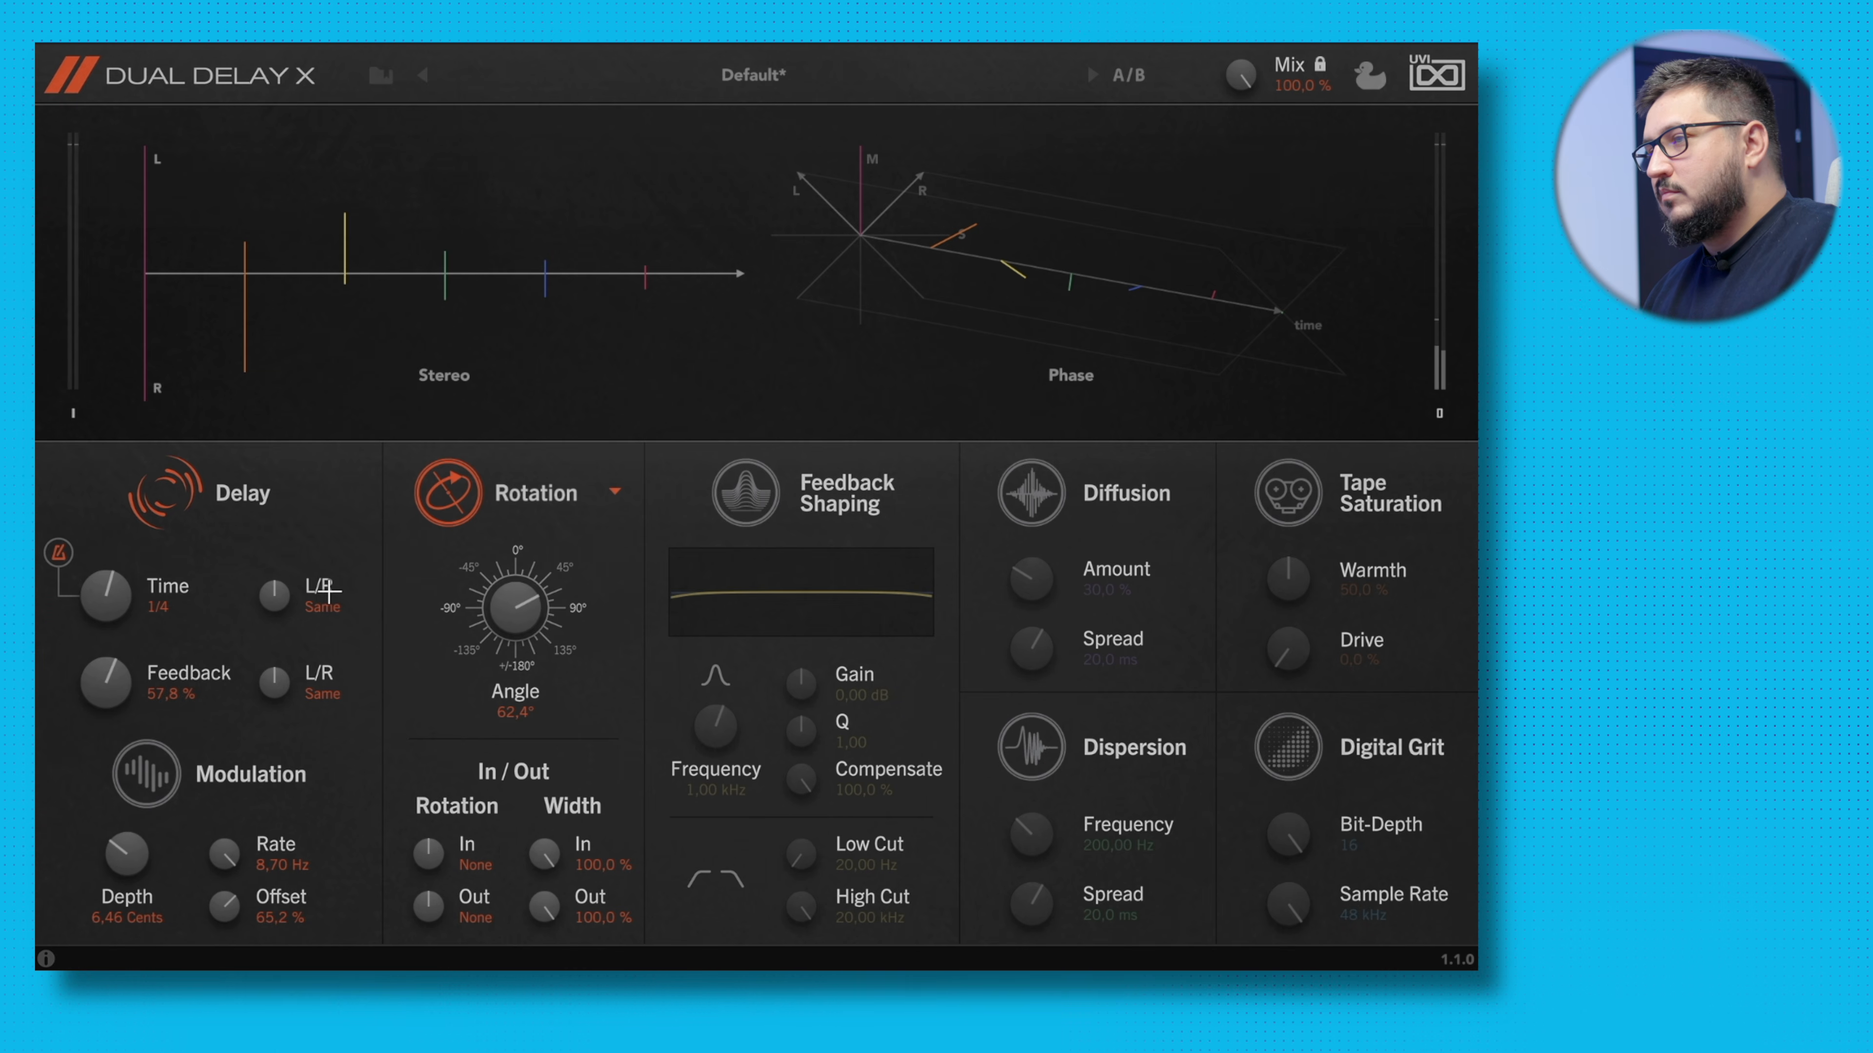
Set the Rotation angle to 104,6° and enable Modulation with a depth of 1,50 Cents.
left_click_drag(510, 625, 476, 549)
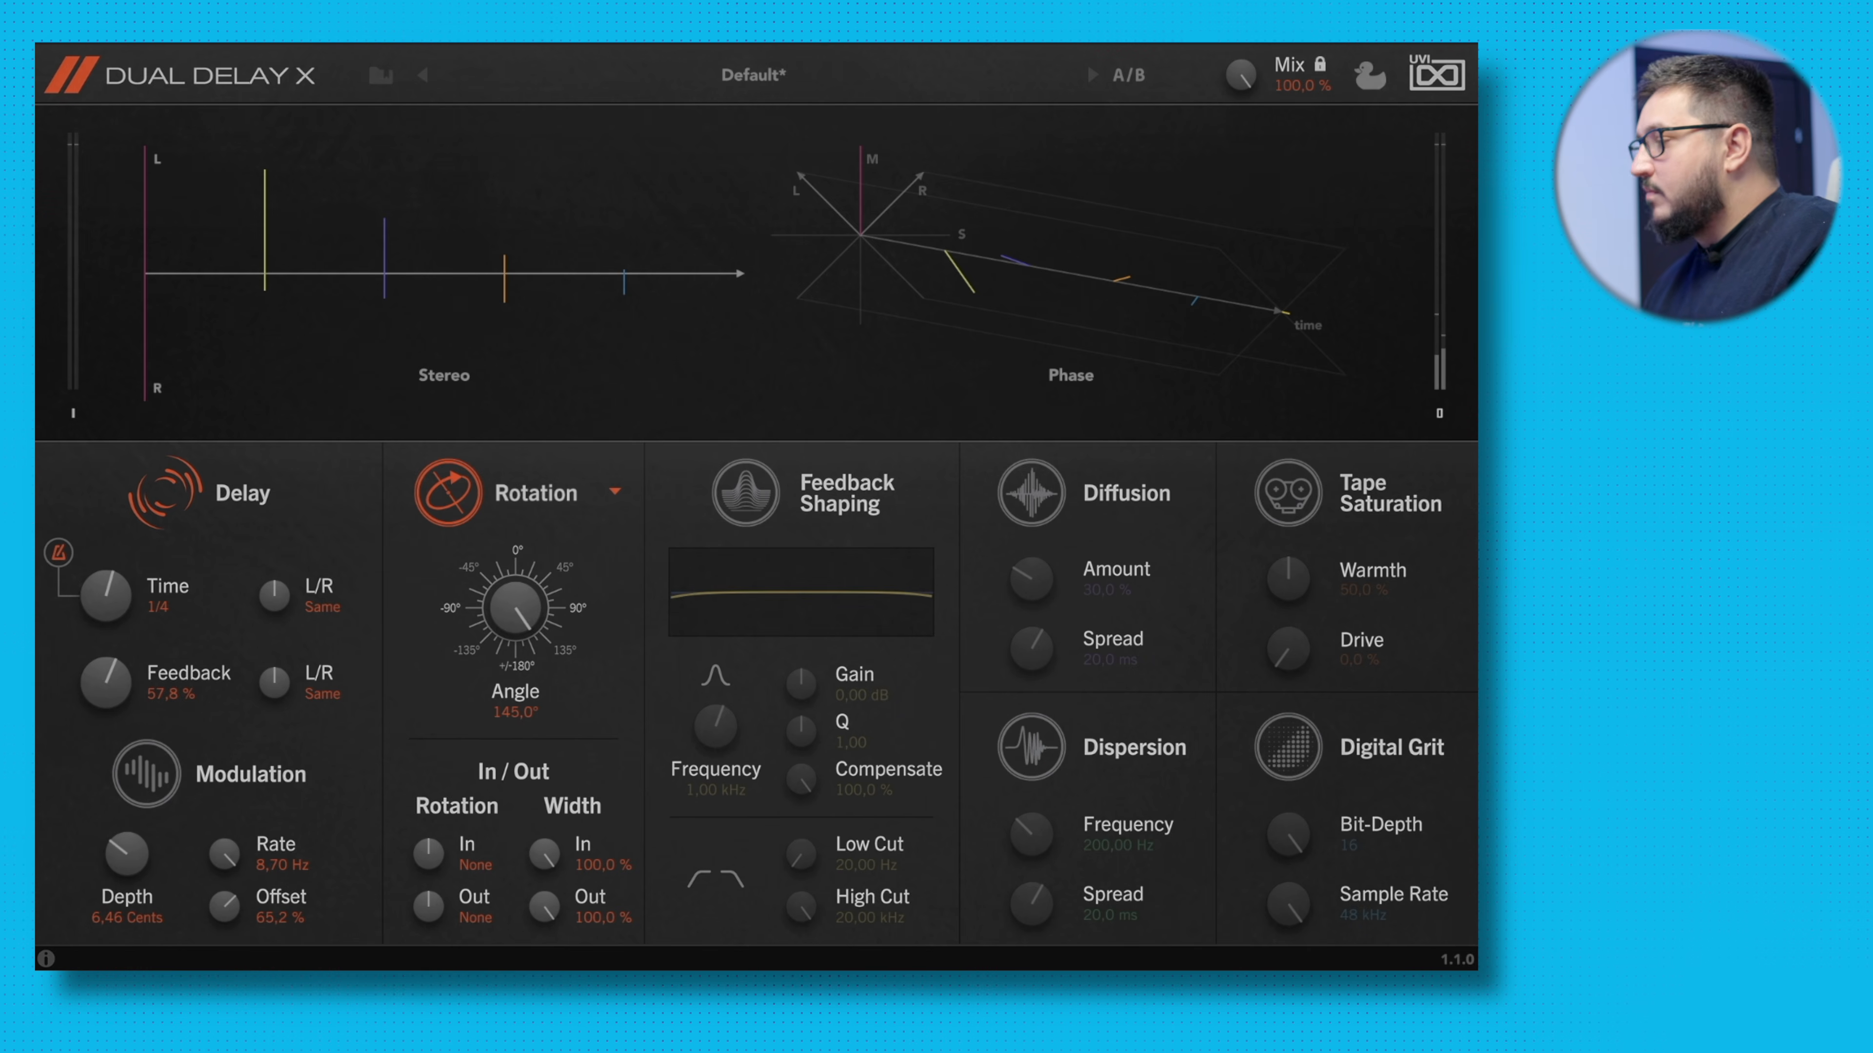
mouse_move(501, 624)
left_mouse_down()
mouse_move(490, 671)
mouse_move(492, 655)
left_mouse_up()
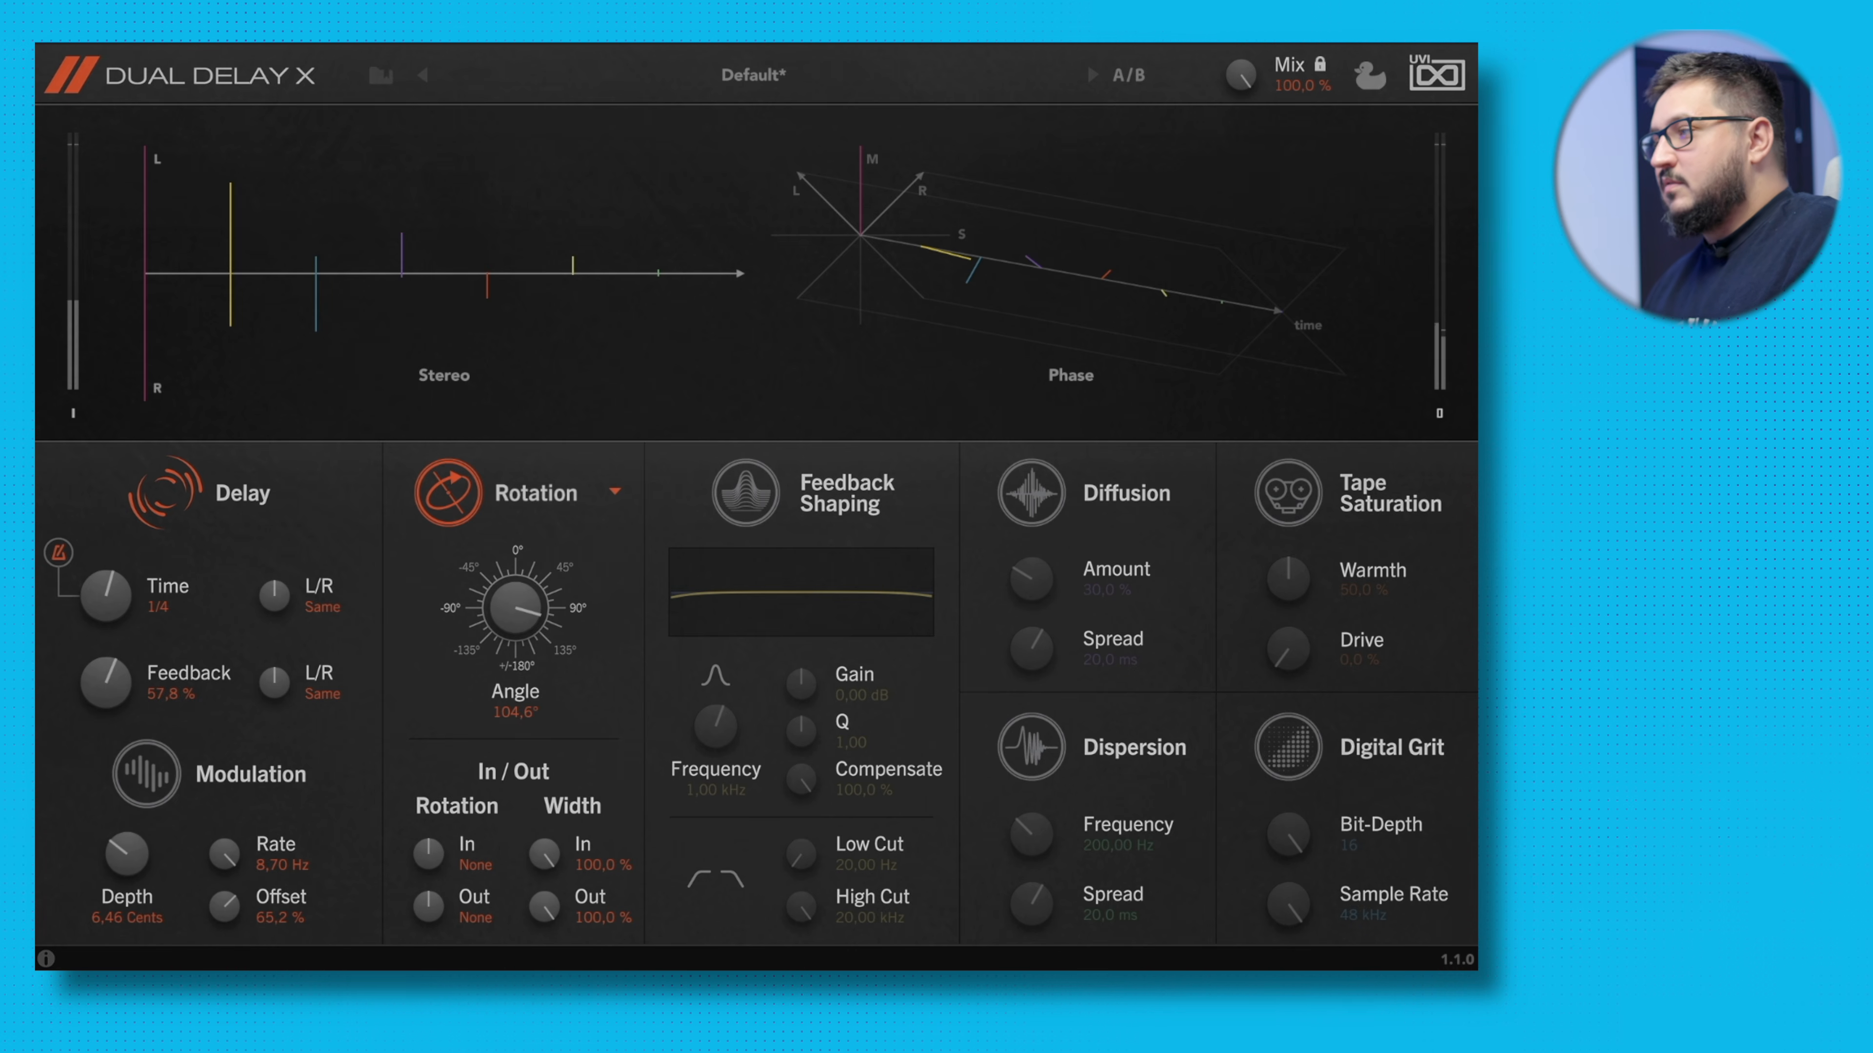
left_click(146, 773)
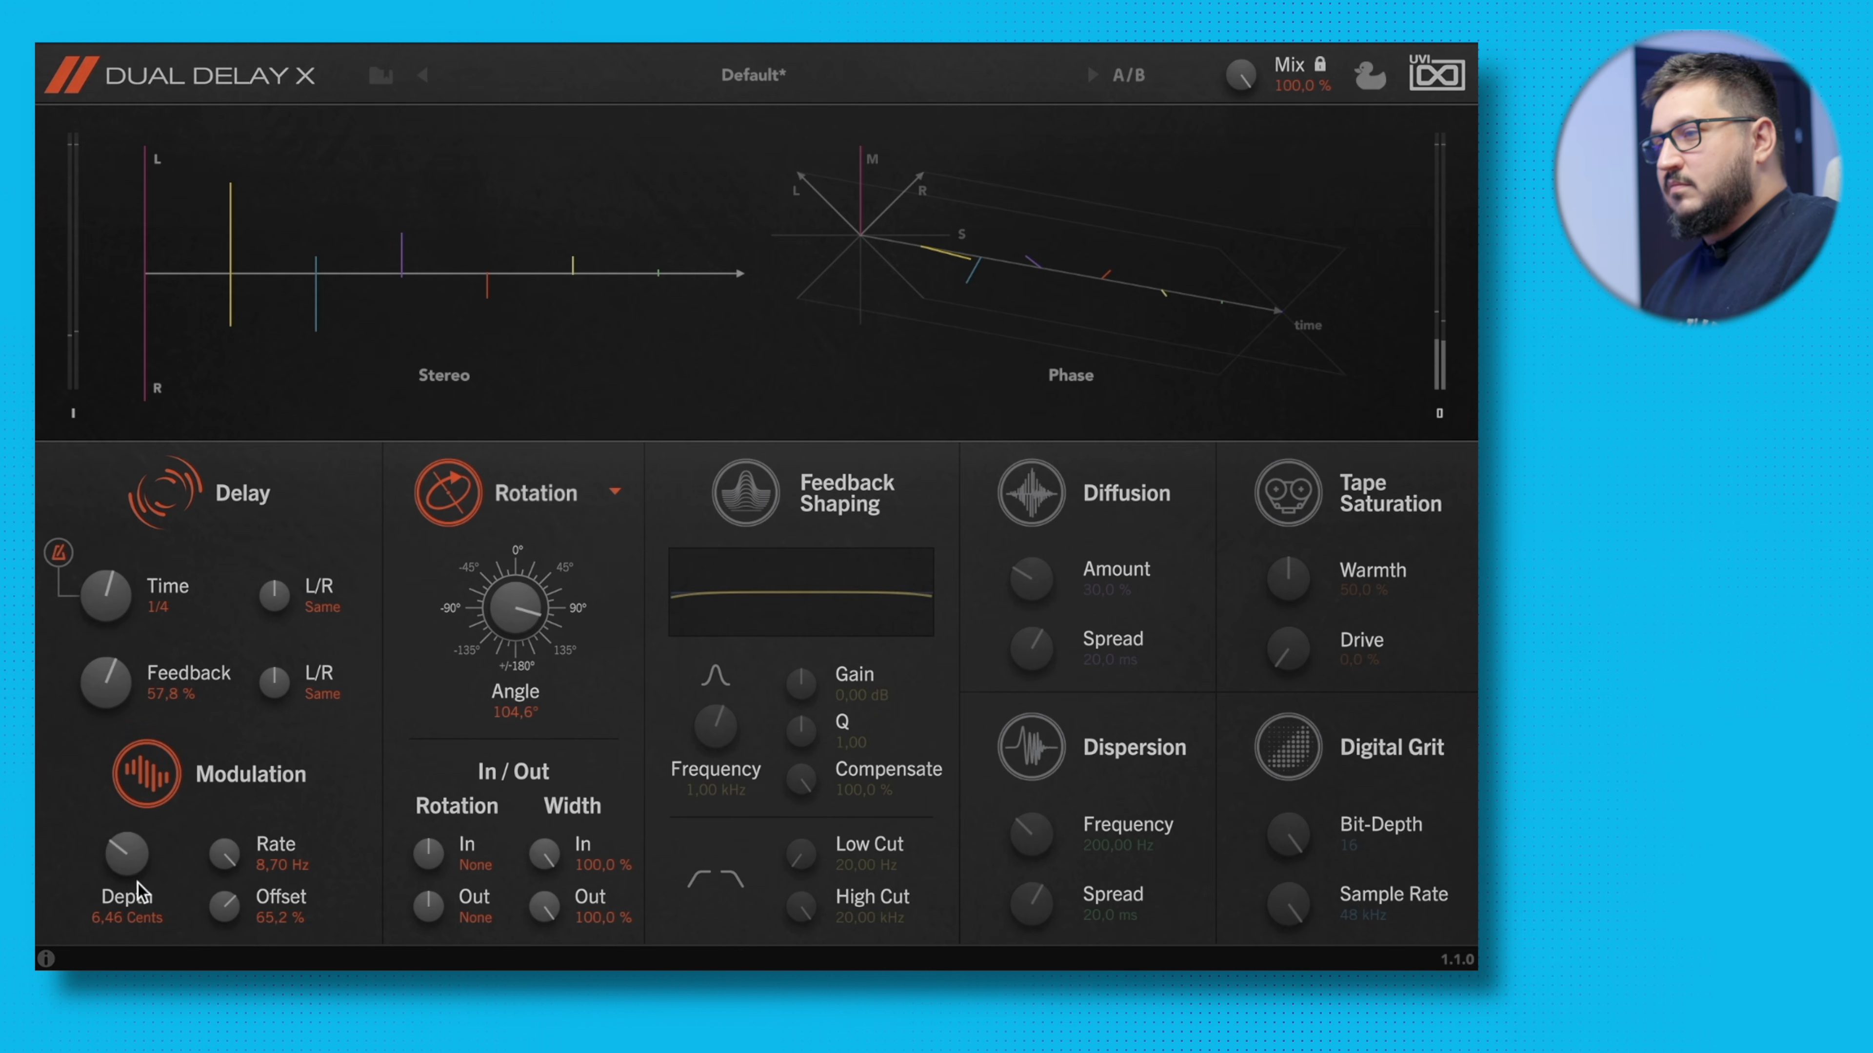
left_click_drag(134, 876, 135, 953)
Enable Feedback Shaping and shape its peak with a gain of 14,11 dB, Q of 0,41 and frequency of 343,58 Hz.
left_click(744, 493)
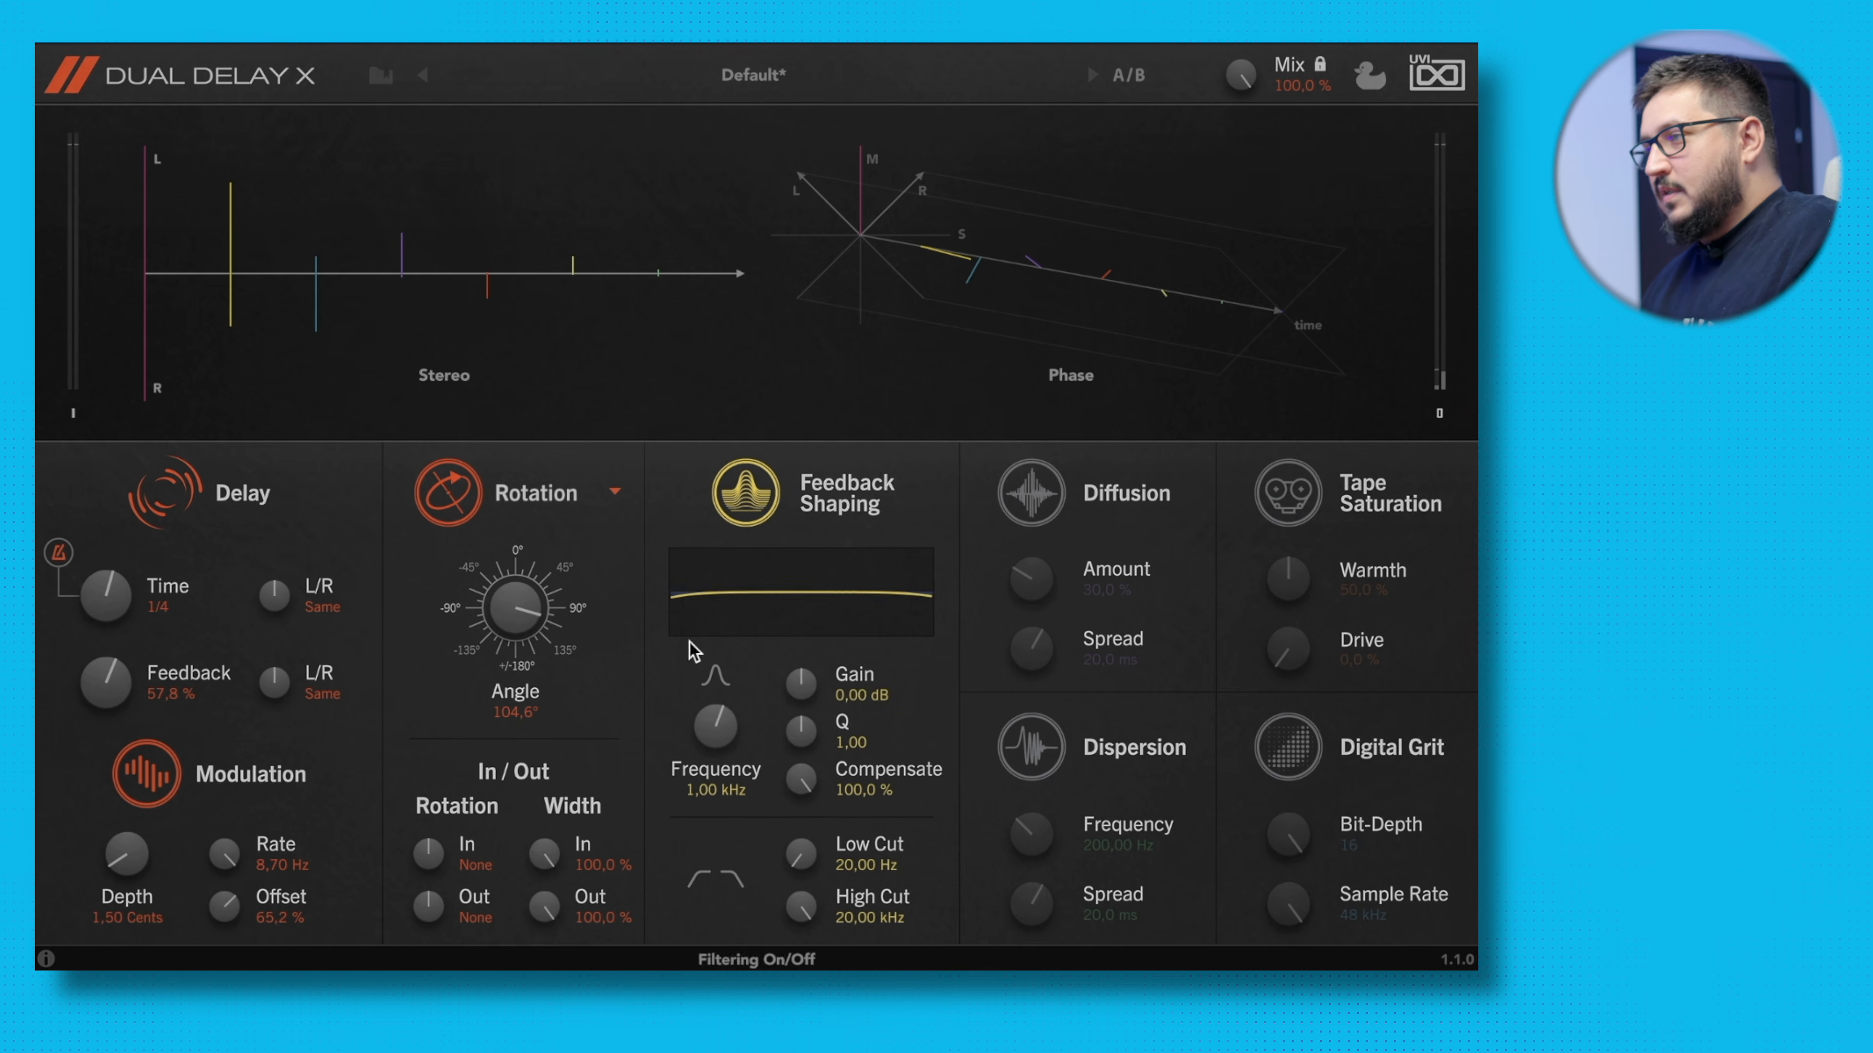
left_click_drag(818, 593, 827, 589)
left_click_drag(789, 711, 807, 648)
left_click_drag(800, 731, 799, 658)
left_click_drag(720, 730, 711, 689)
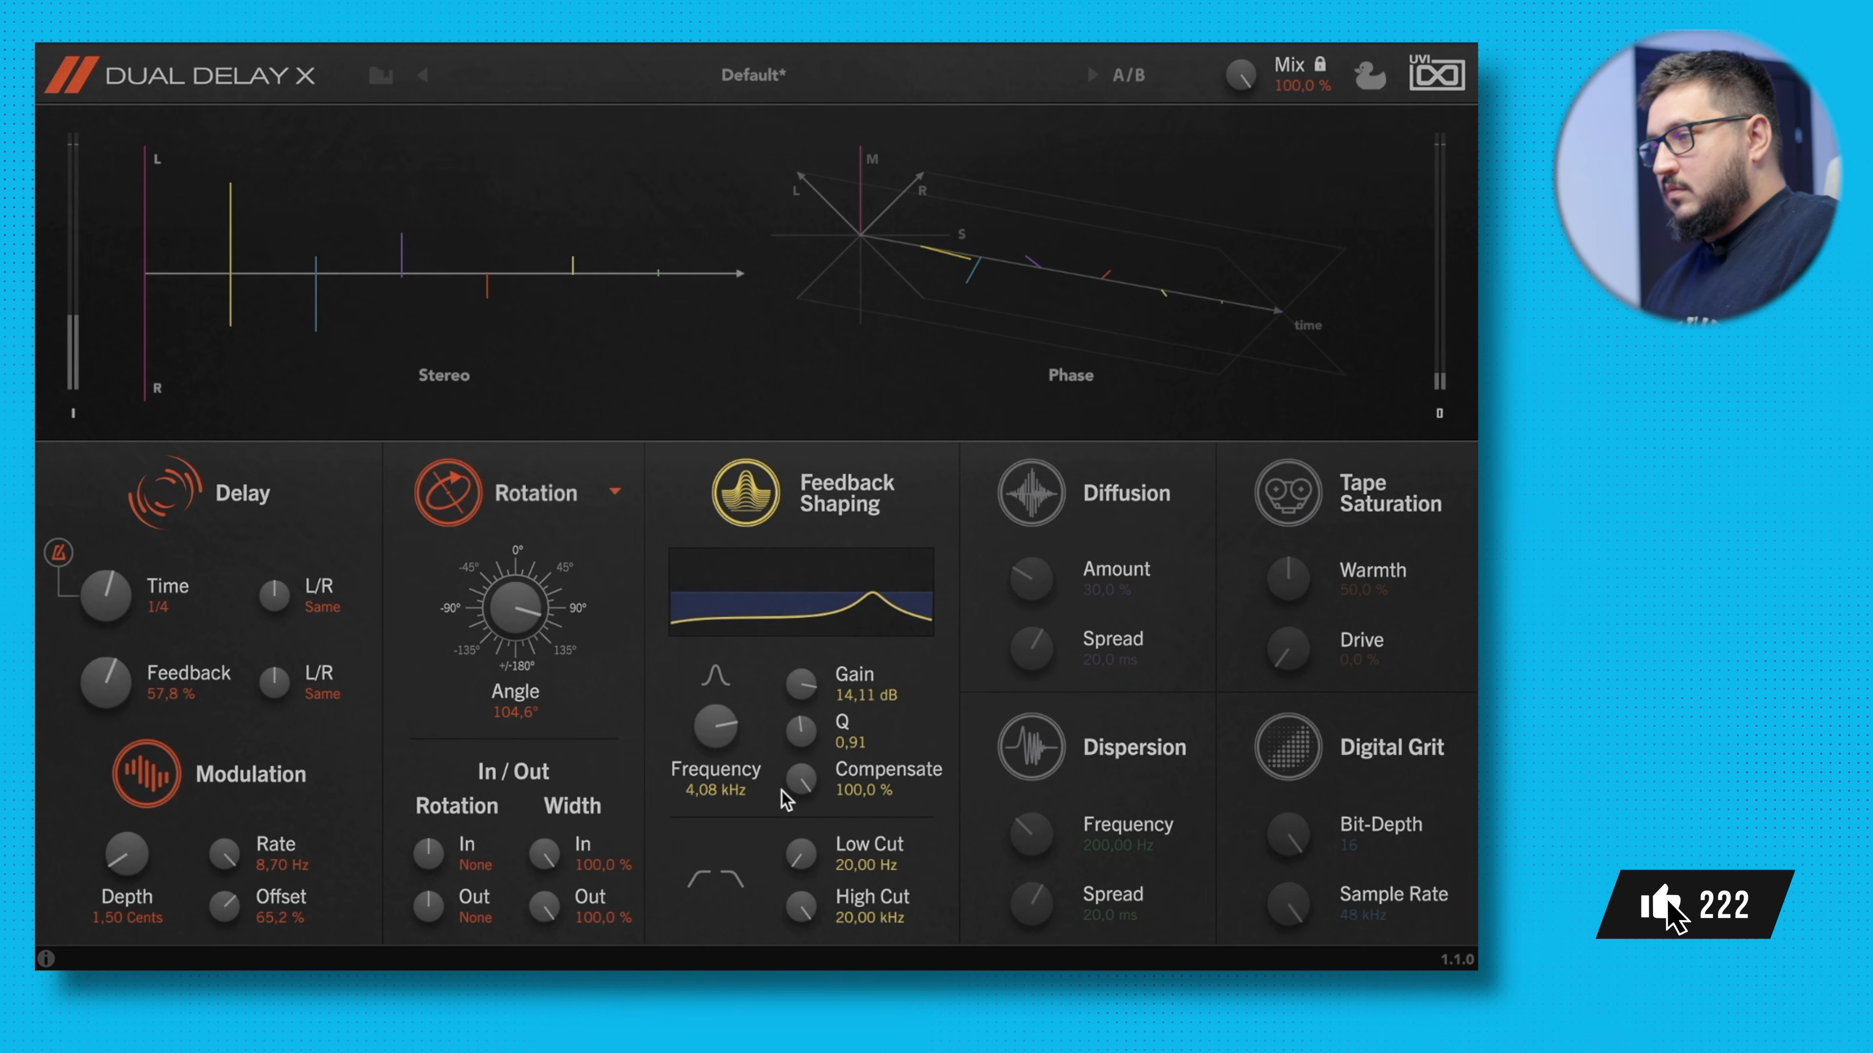
left_click_drag(802, 740, 792, 794)
left_click_drag(721, 741, 701, 857)
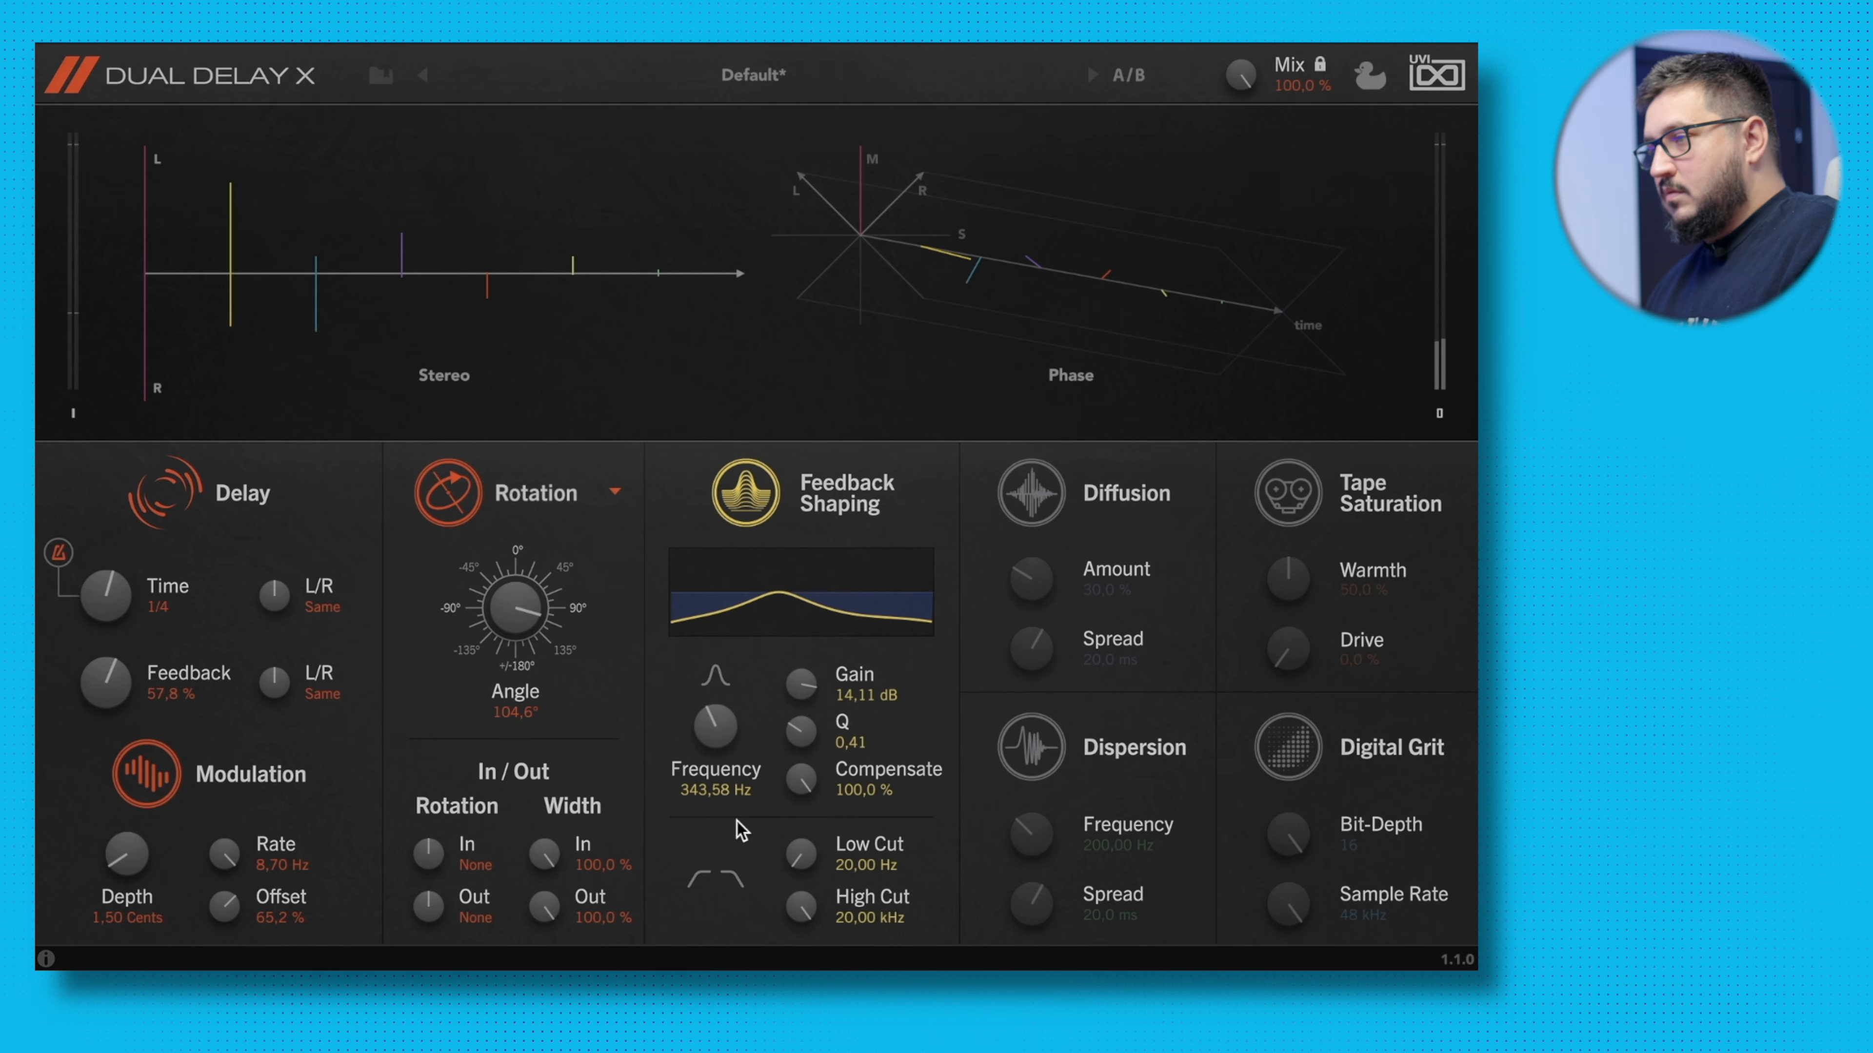
Narrow the Feedback Shaping band with a low cut of 746,25 Hz and high cut of 1,00 kHz, and set the peak frequency to 1,61 kHz.
left_click_drag(720, 755, 720, 735)
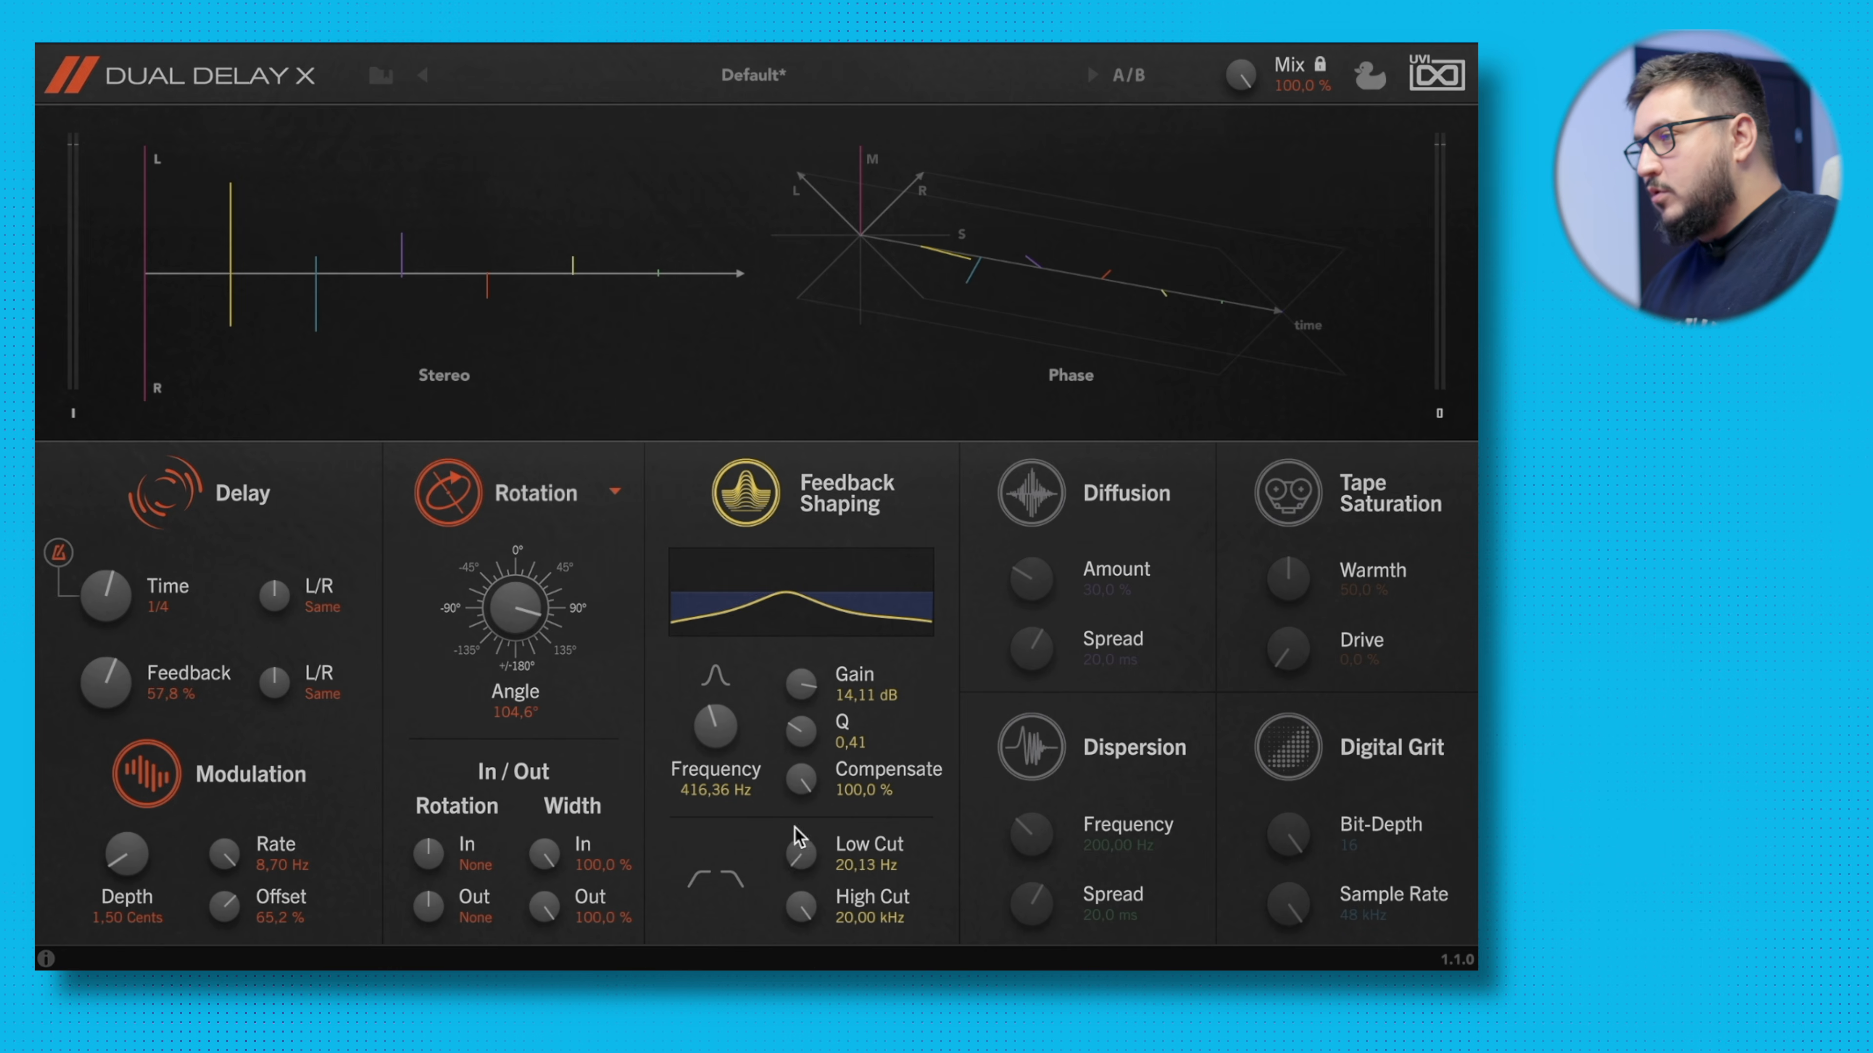
left_click_drag(795, 827, 804, 1047)
left_click_drag(801, 905, 791, 963)
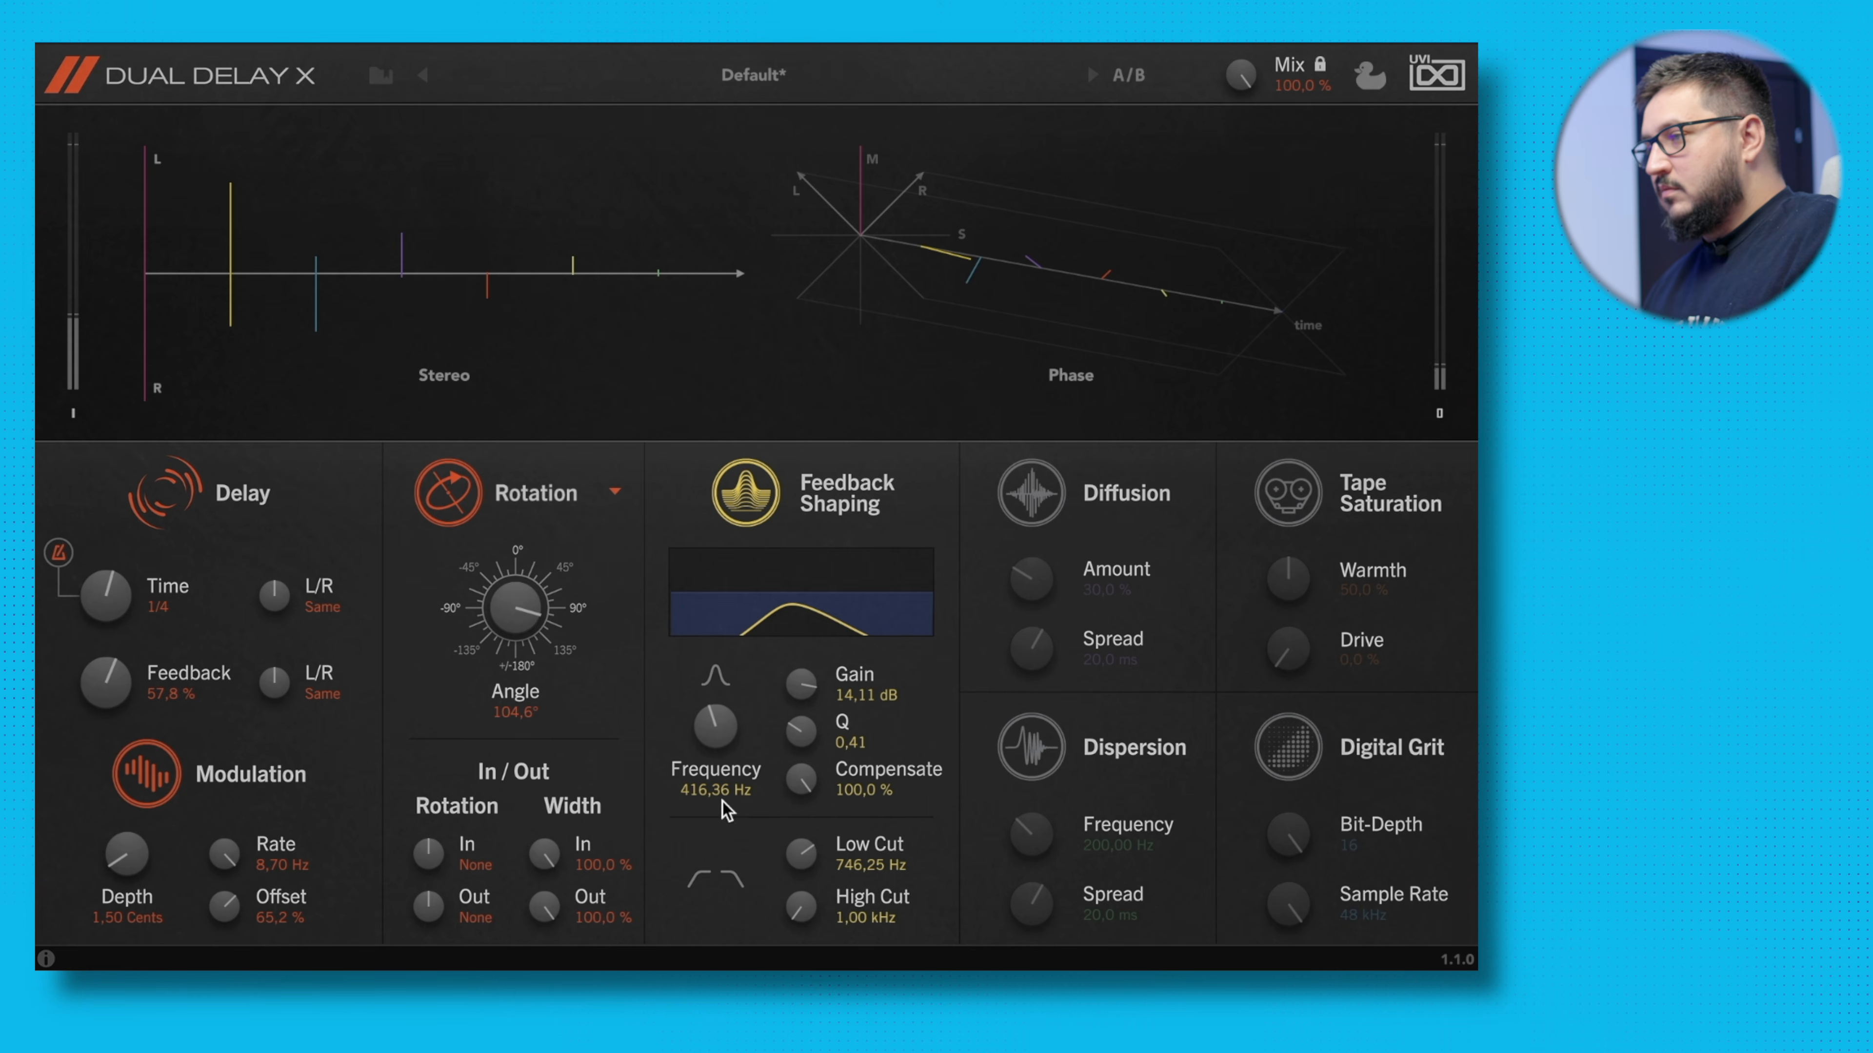
left_click_drag(714, 730, 737, 675)
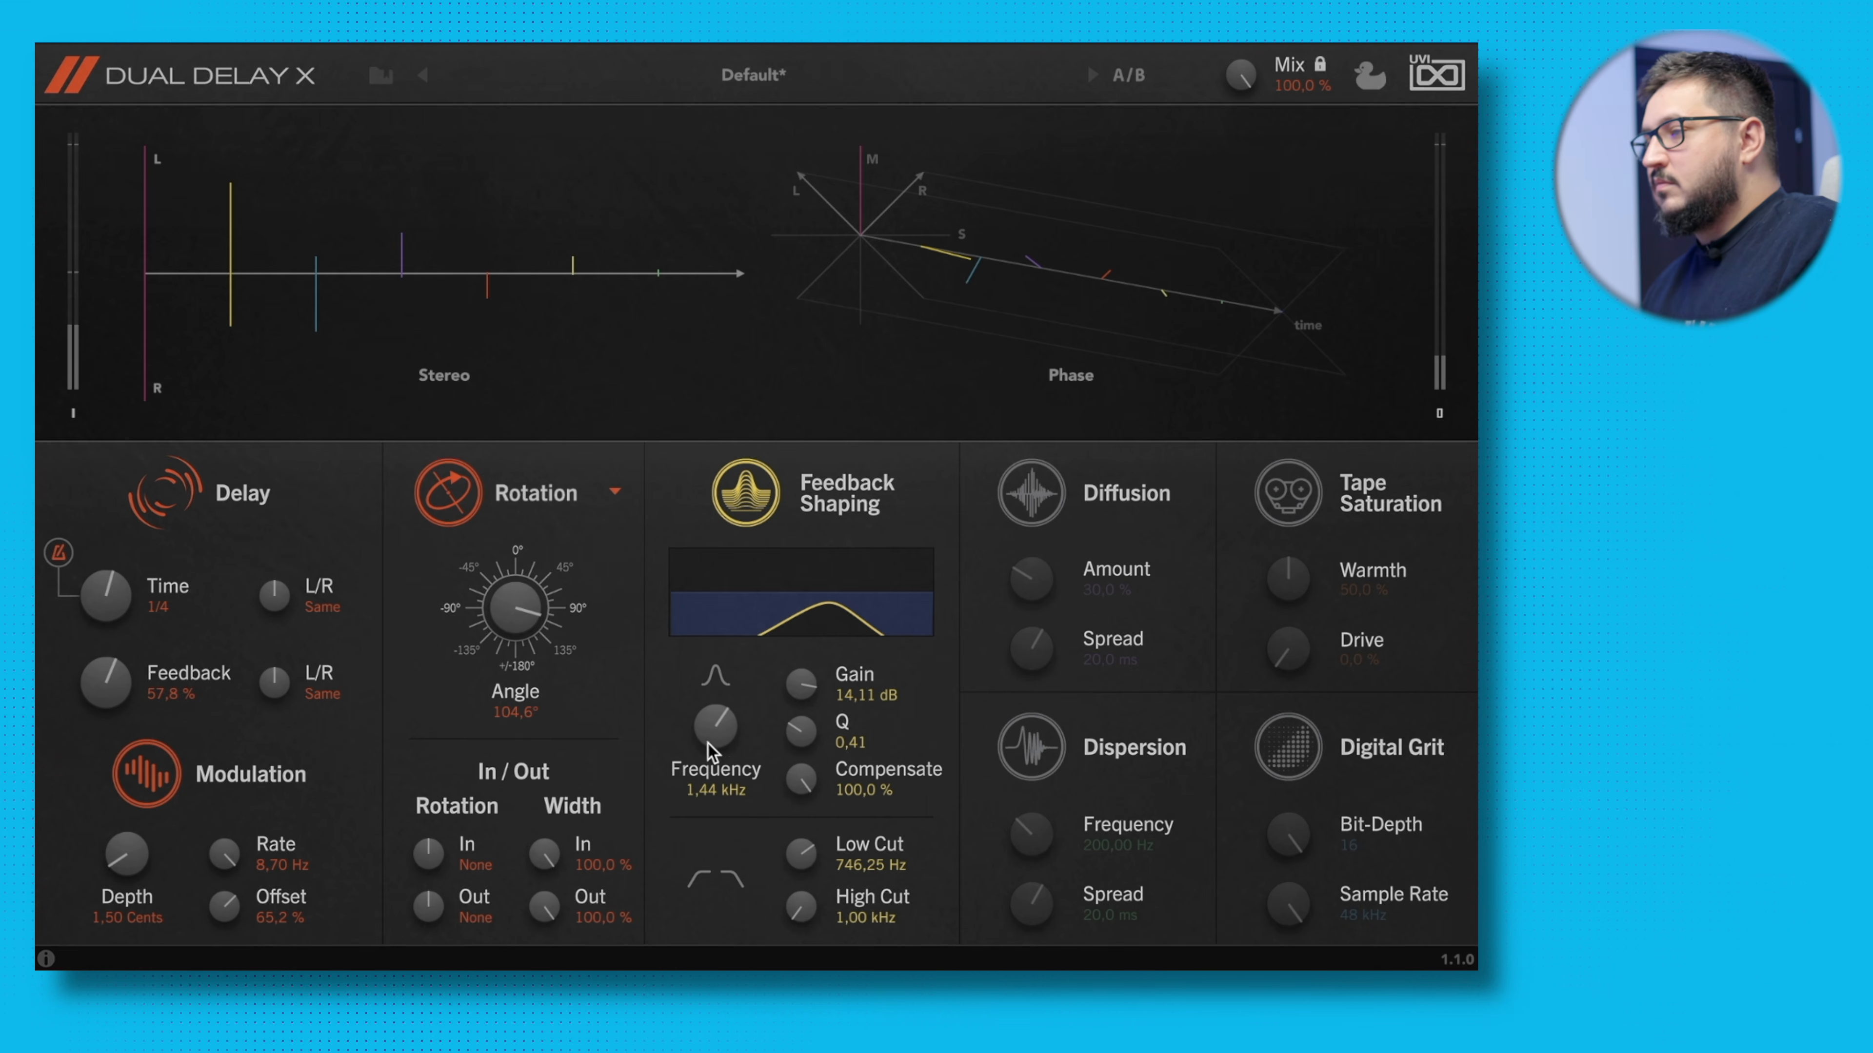
left_click_drag(710, 749, 701, 752)
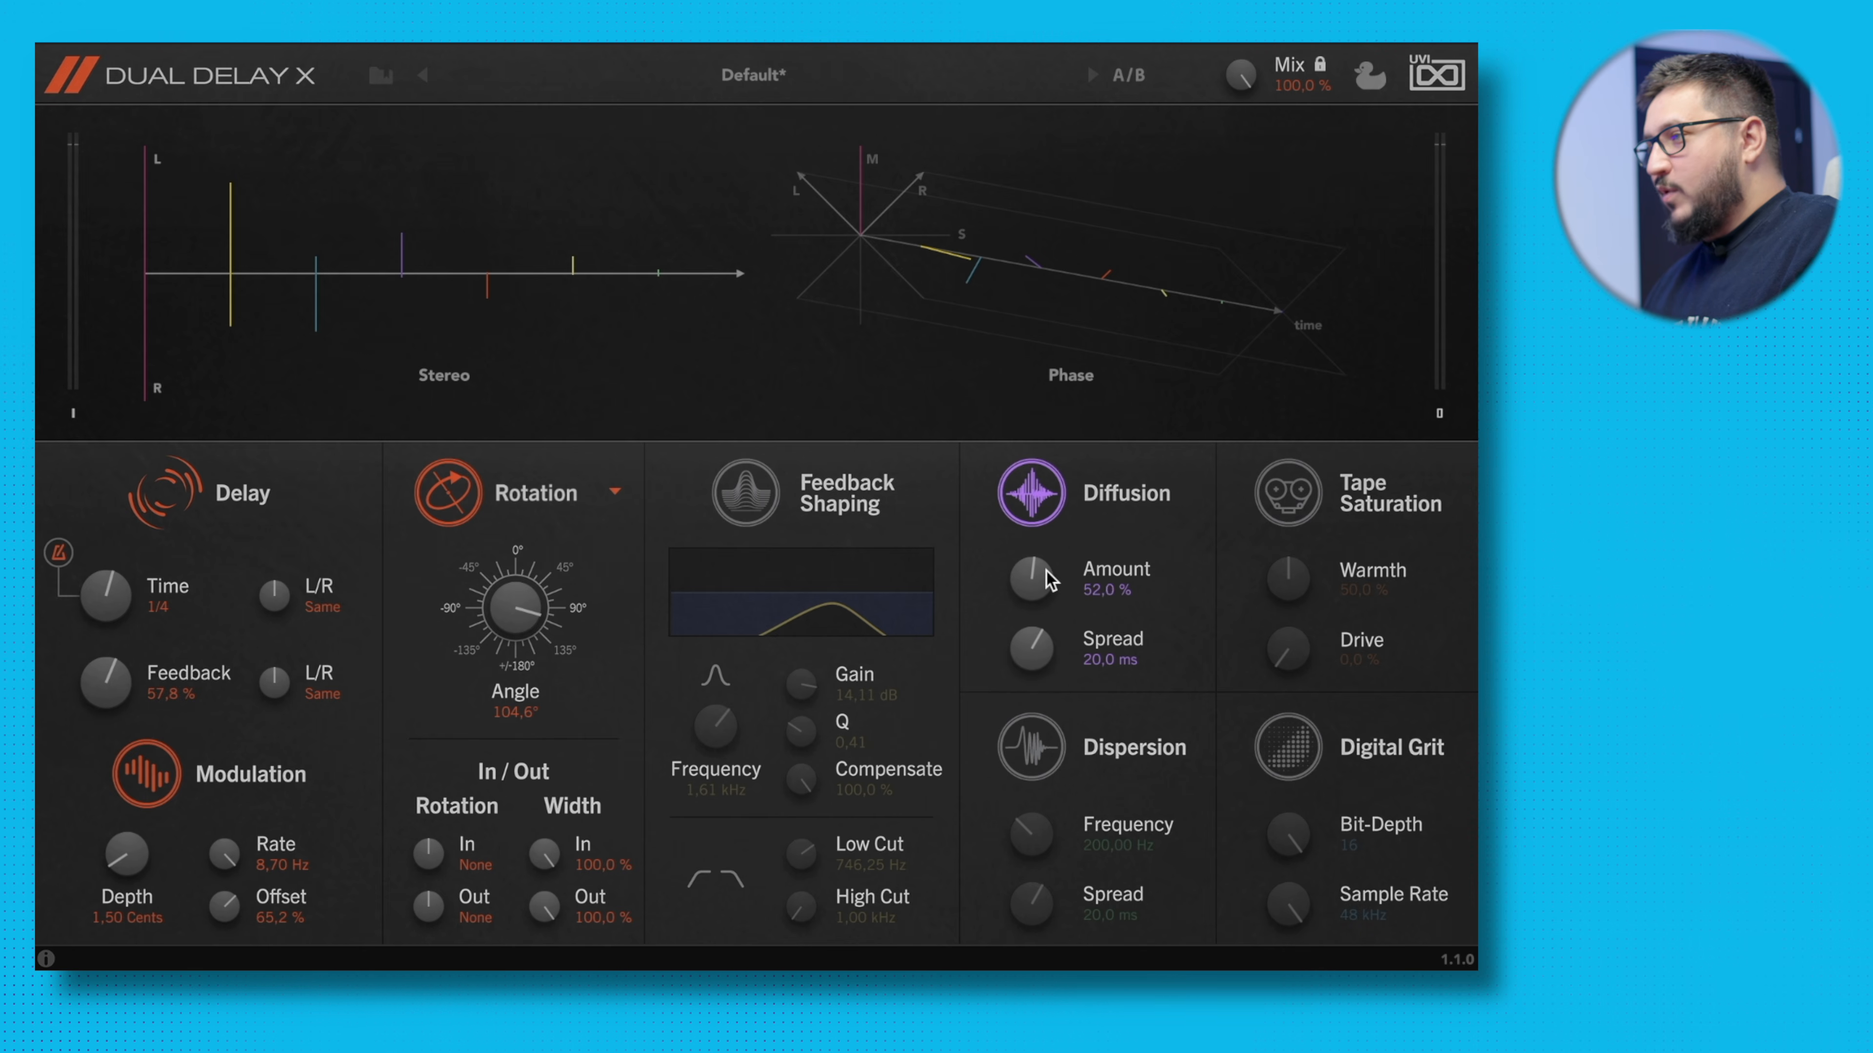
Adjust Diffusion by raising its spread to about 42 ms, pushing the amount to 100% and reducing it to about 20%.
left_click_drag(1046, 571, 1046, 569)
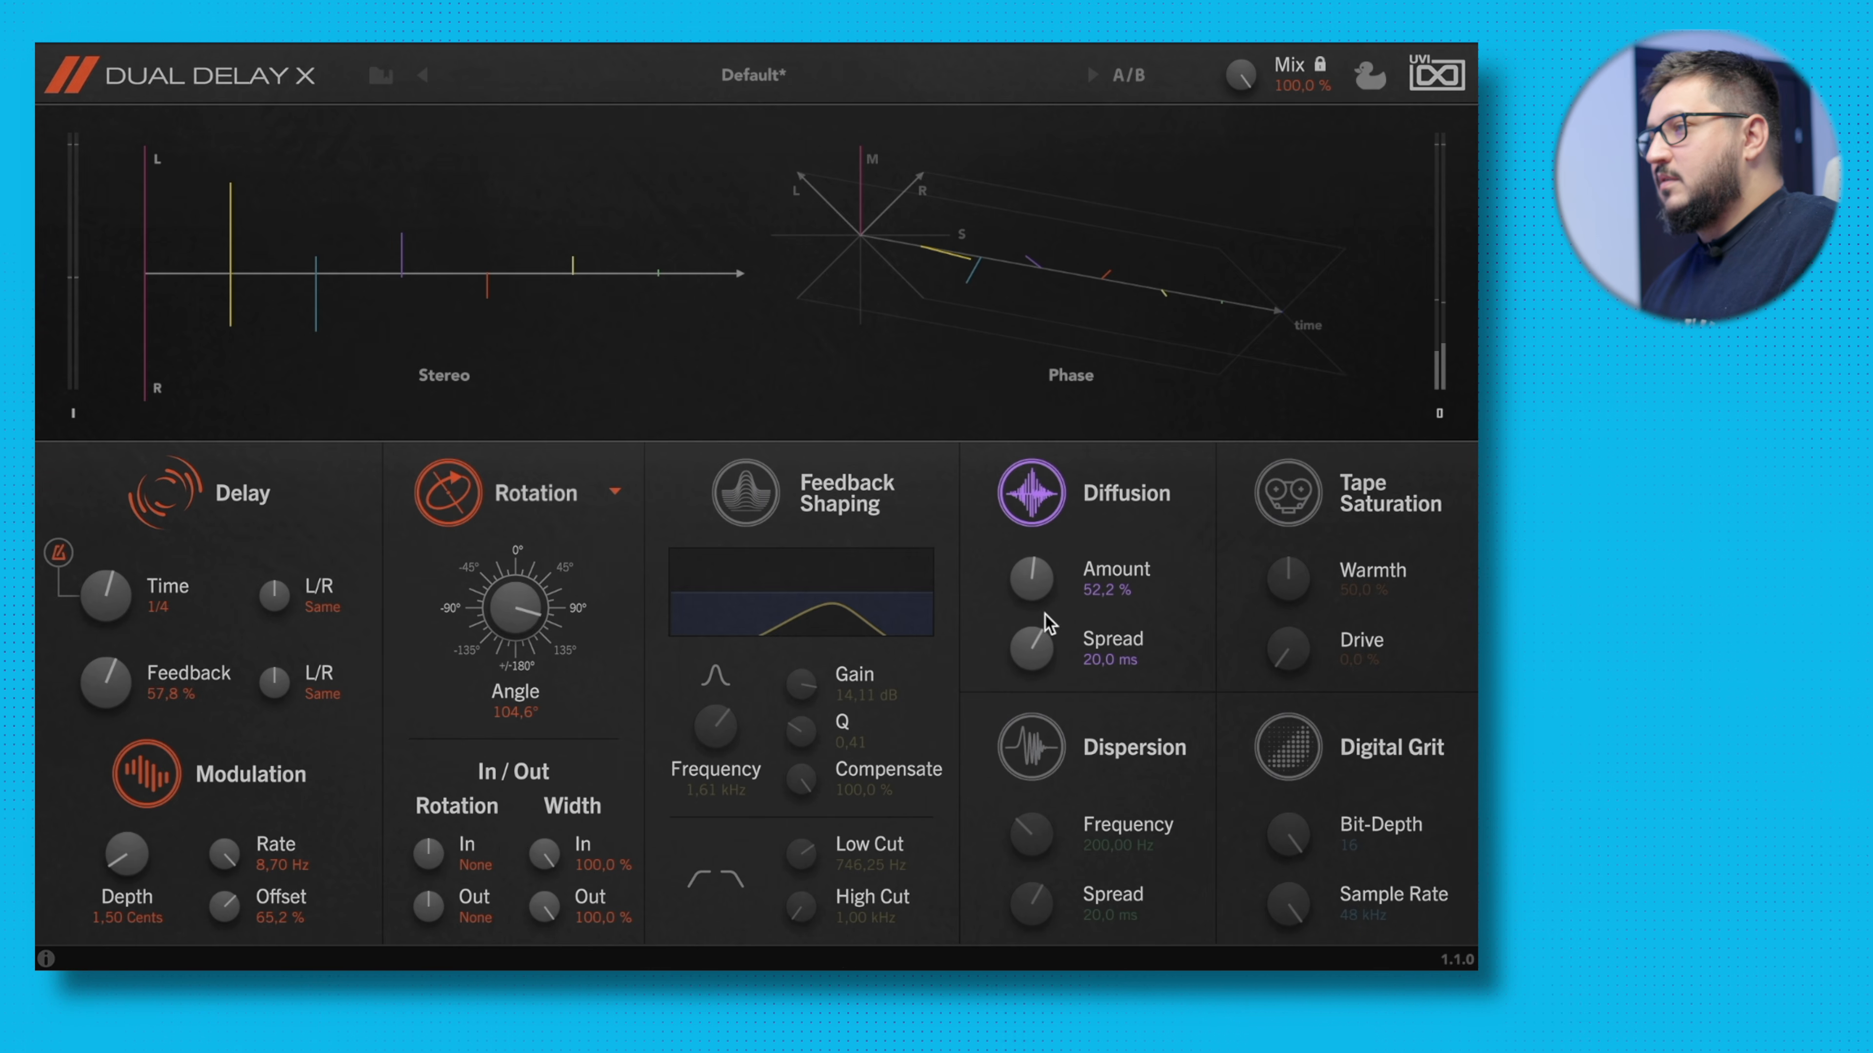
left_click_drag(1035, 590, 1038, 457)
left_click_drag(1042, 642, 1051, 618)
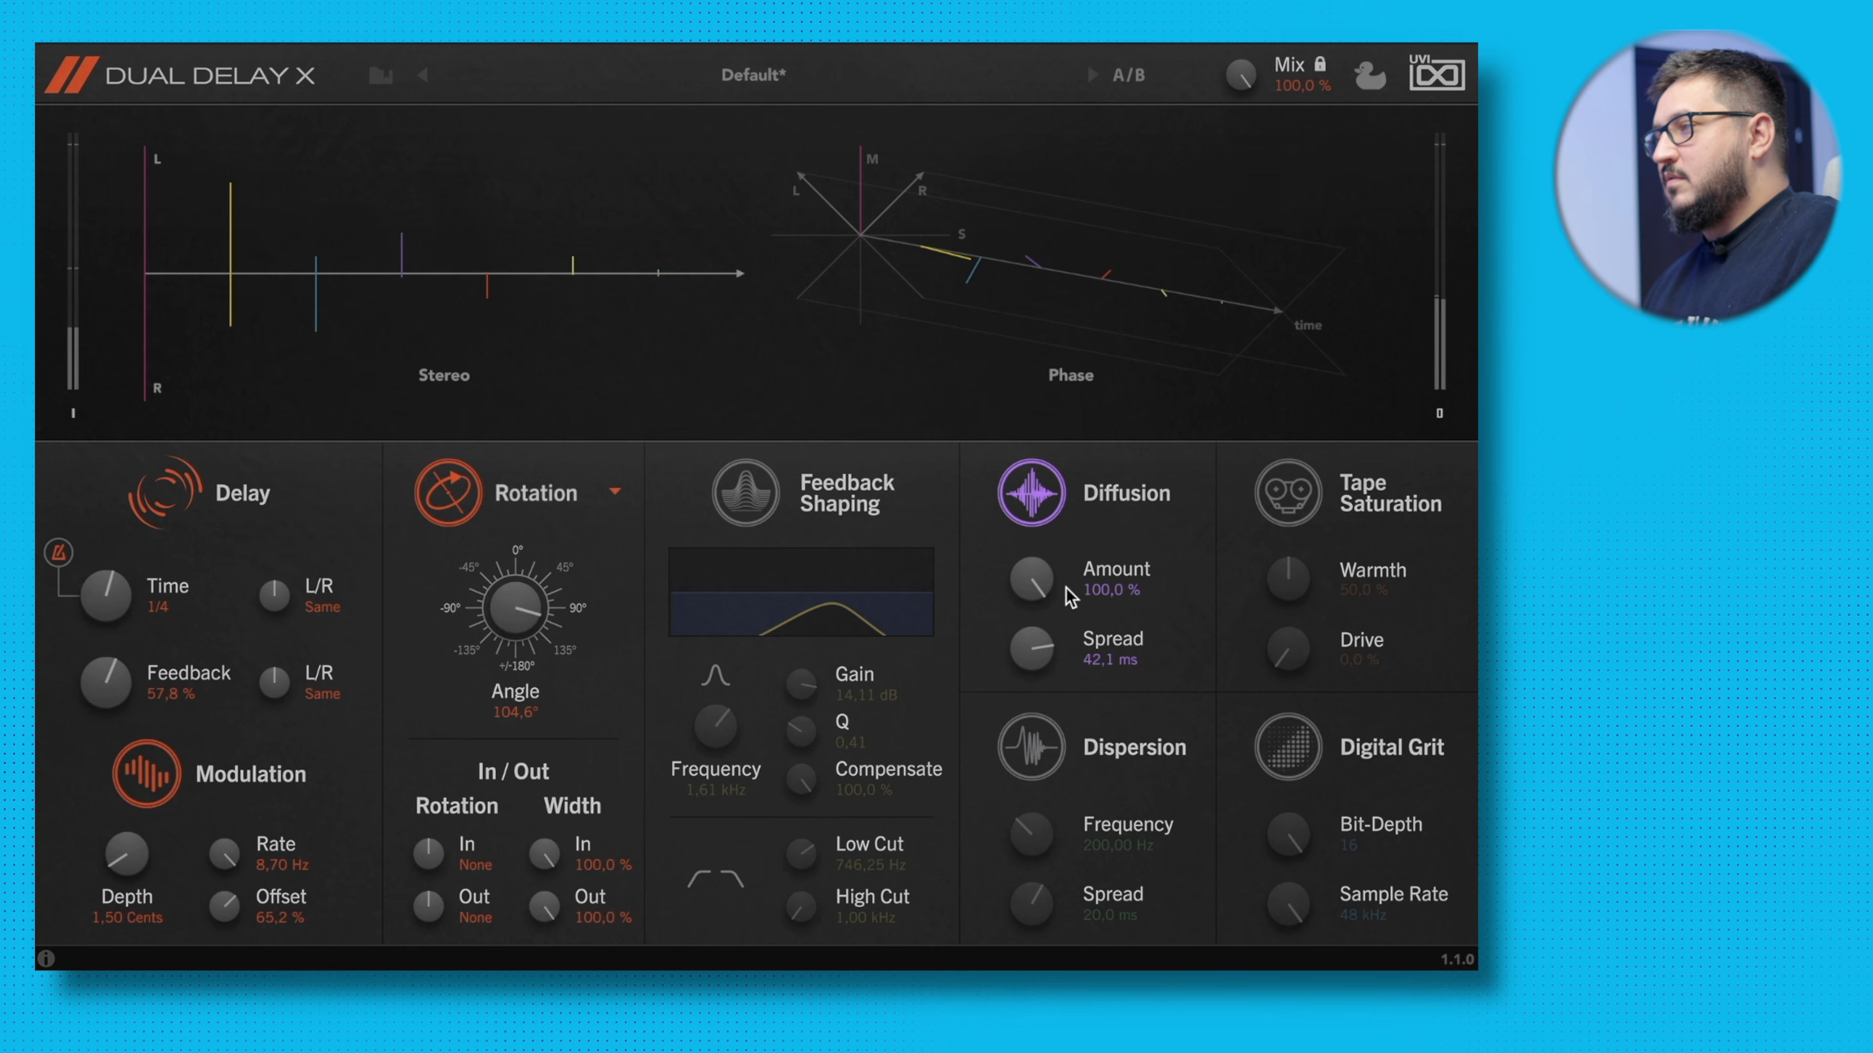
mouse_move(1067, 588)
left_mouse_down()
mouse_move(1022, 604)
mouse_move(1013, 717)
mouse_move(1035, 590)
left_mouse_up()
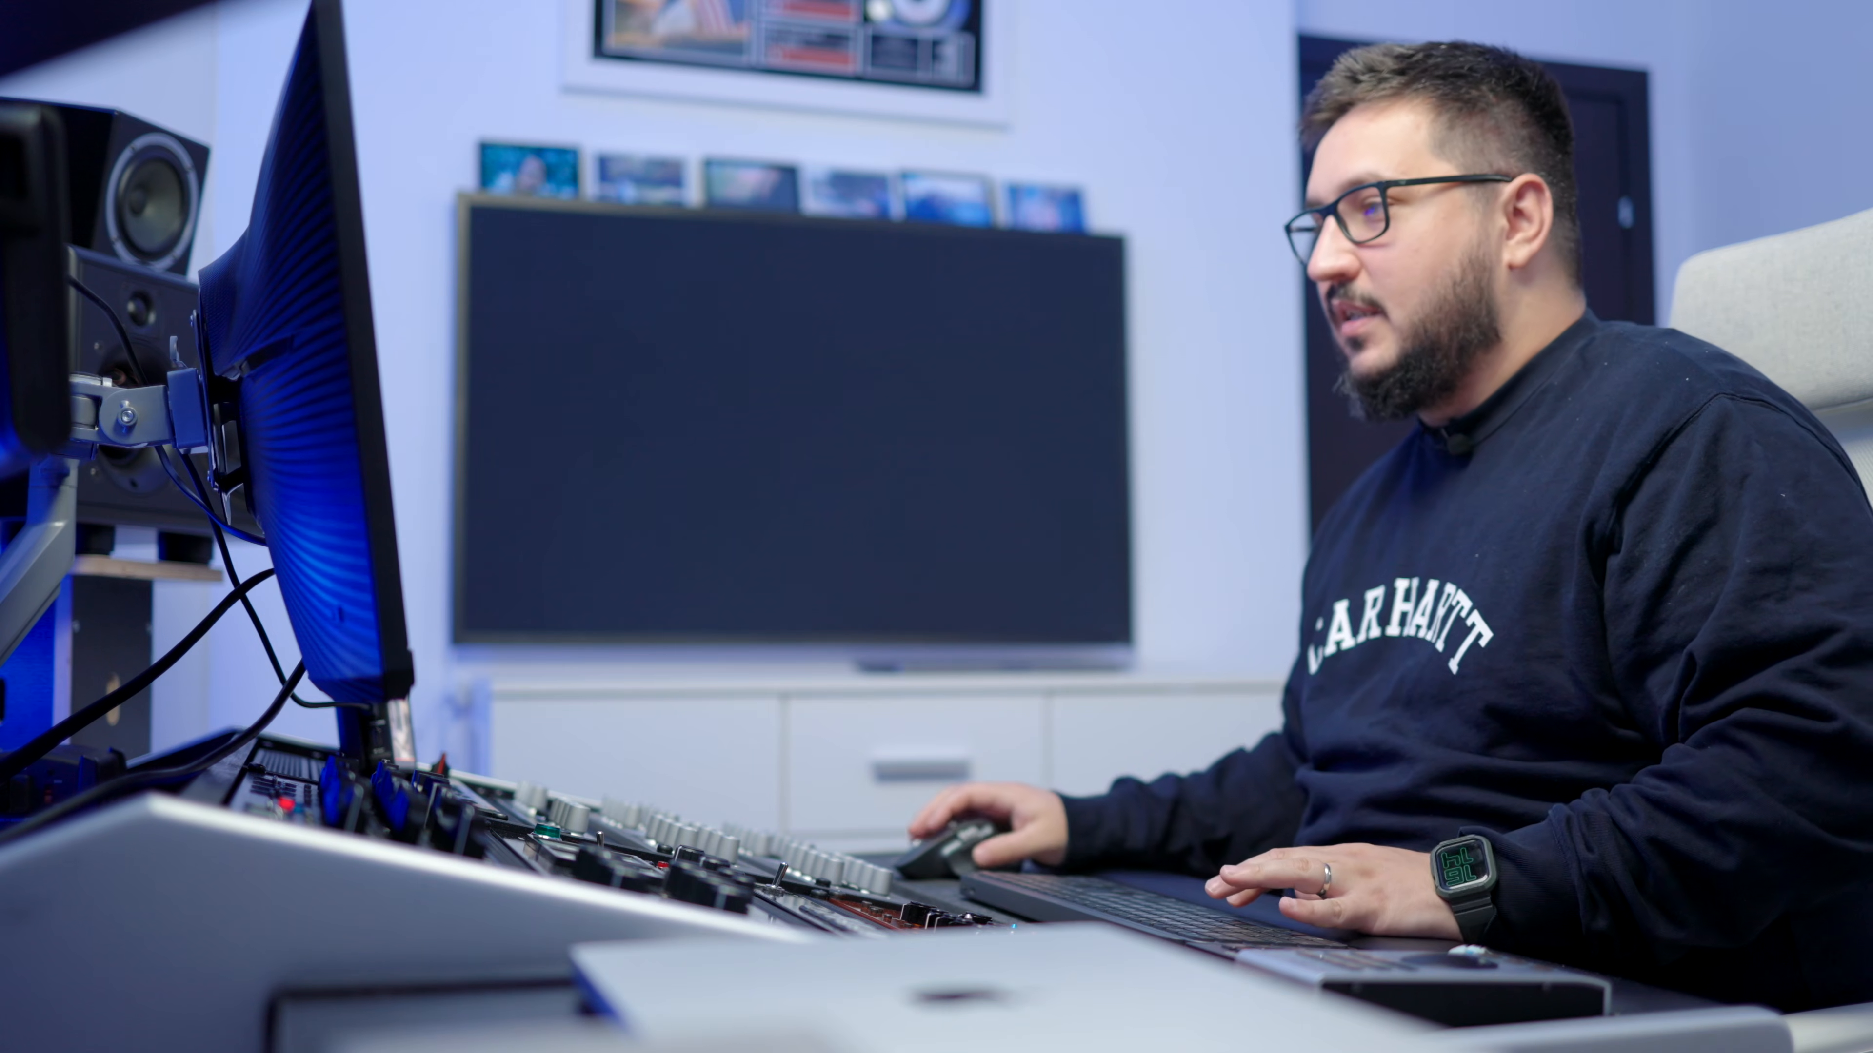
Enable Dispersion with a spread of 100 ms and a frequency of 2,17 kHz.
left_click(1031, 747)
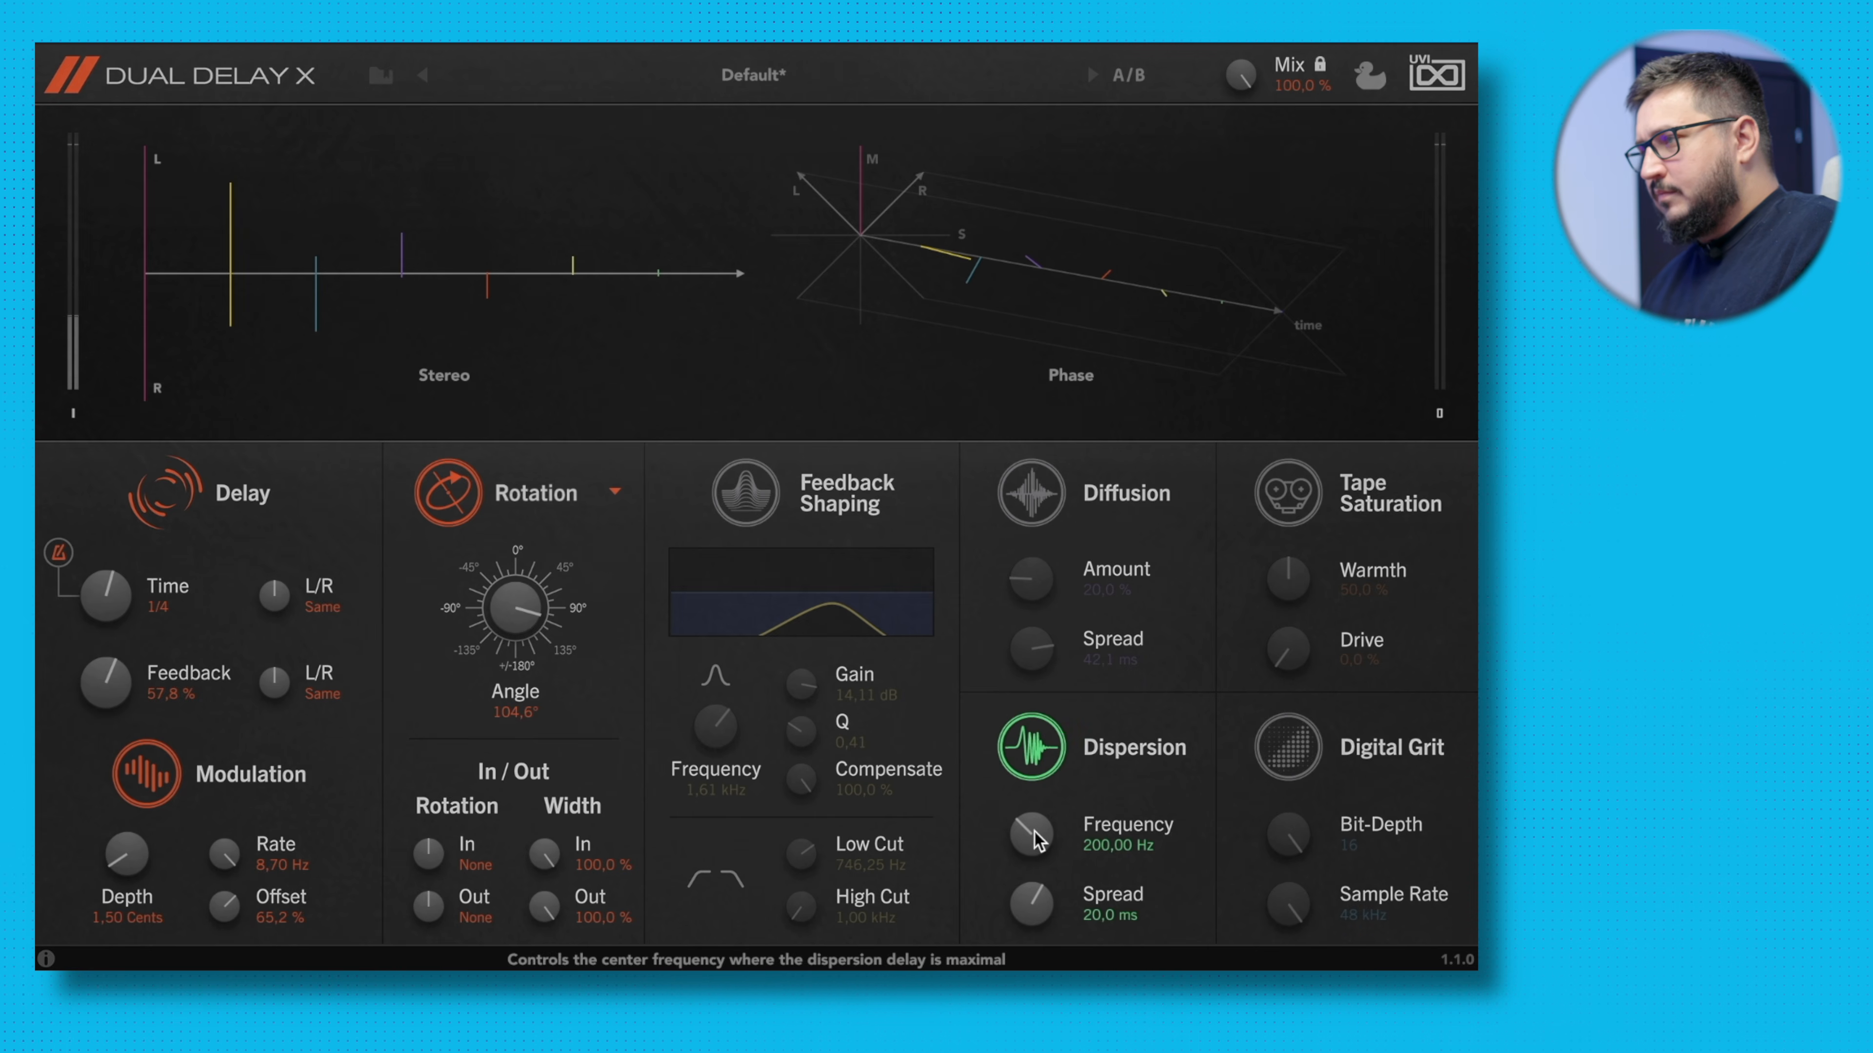
left_click_drag(1036, 898, 1027, 805)
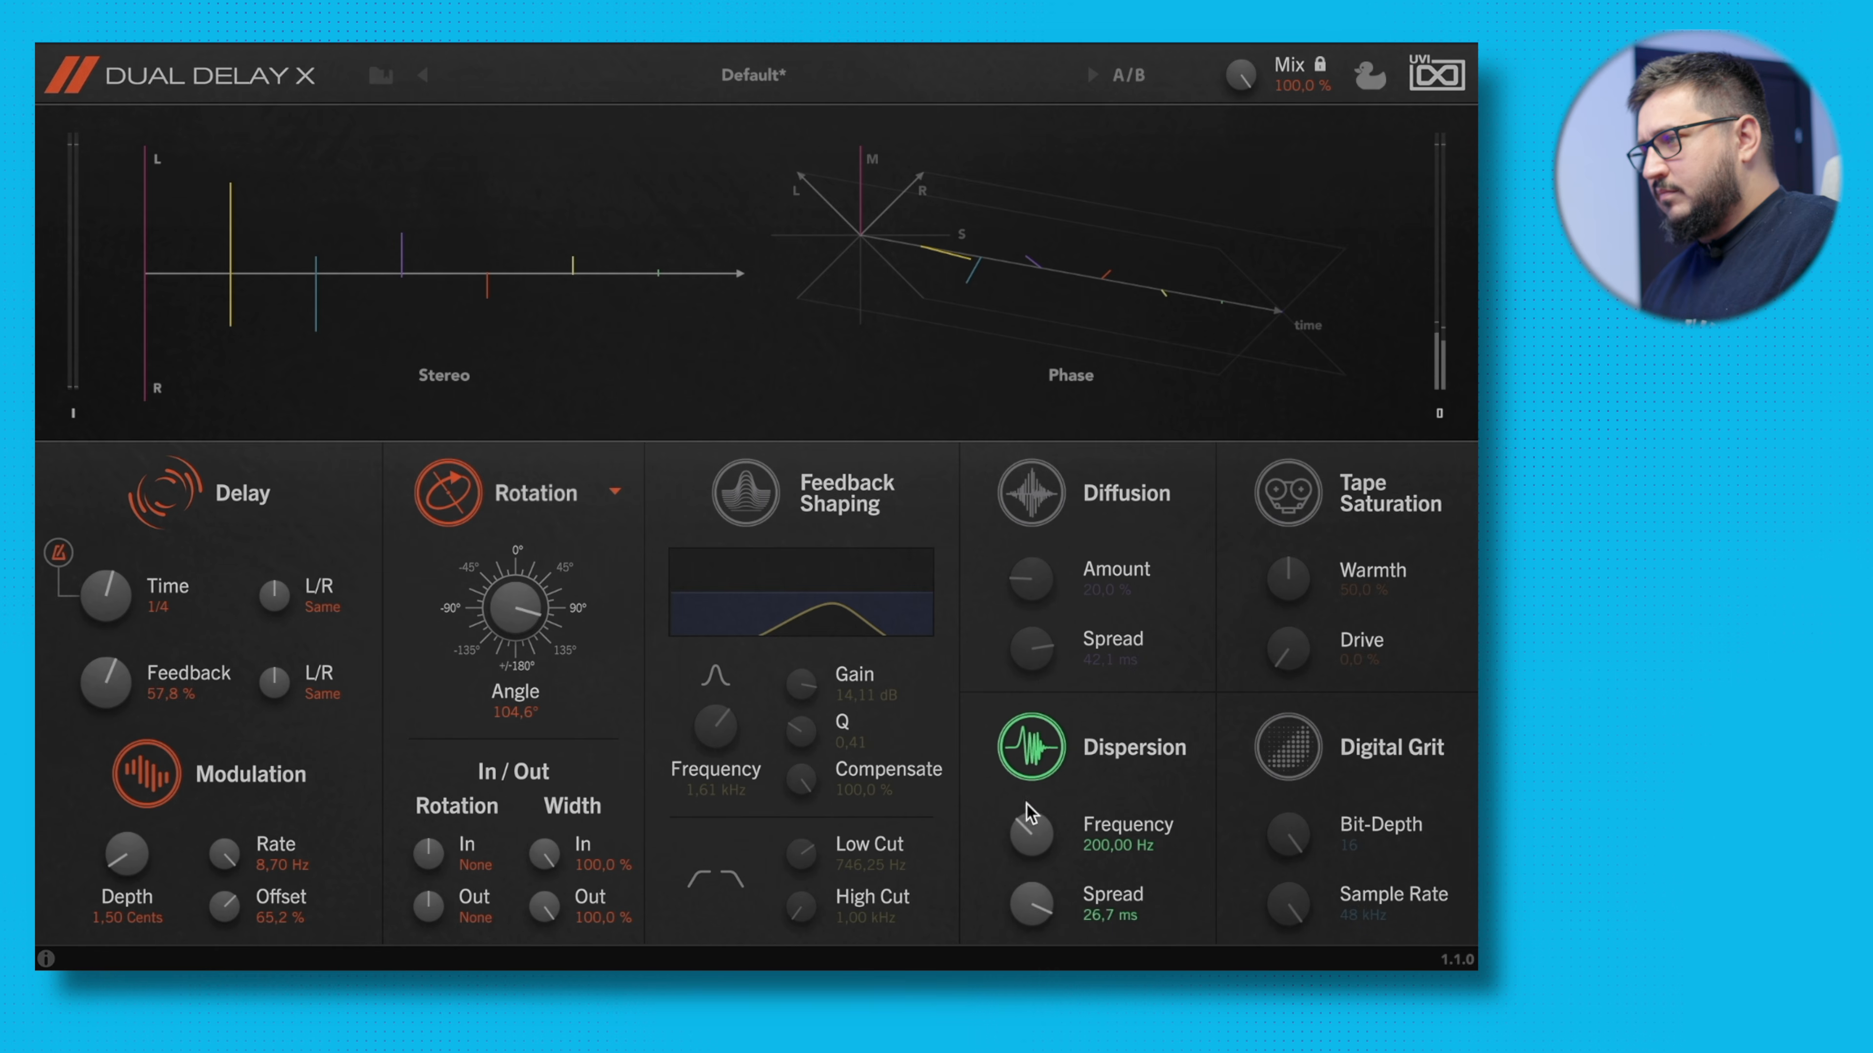
left_click_drag(1042, 927, 1116, 682)
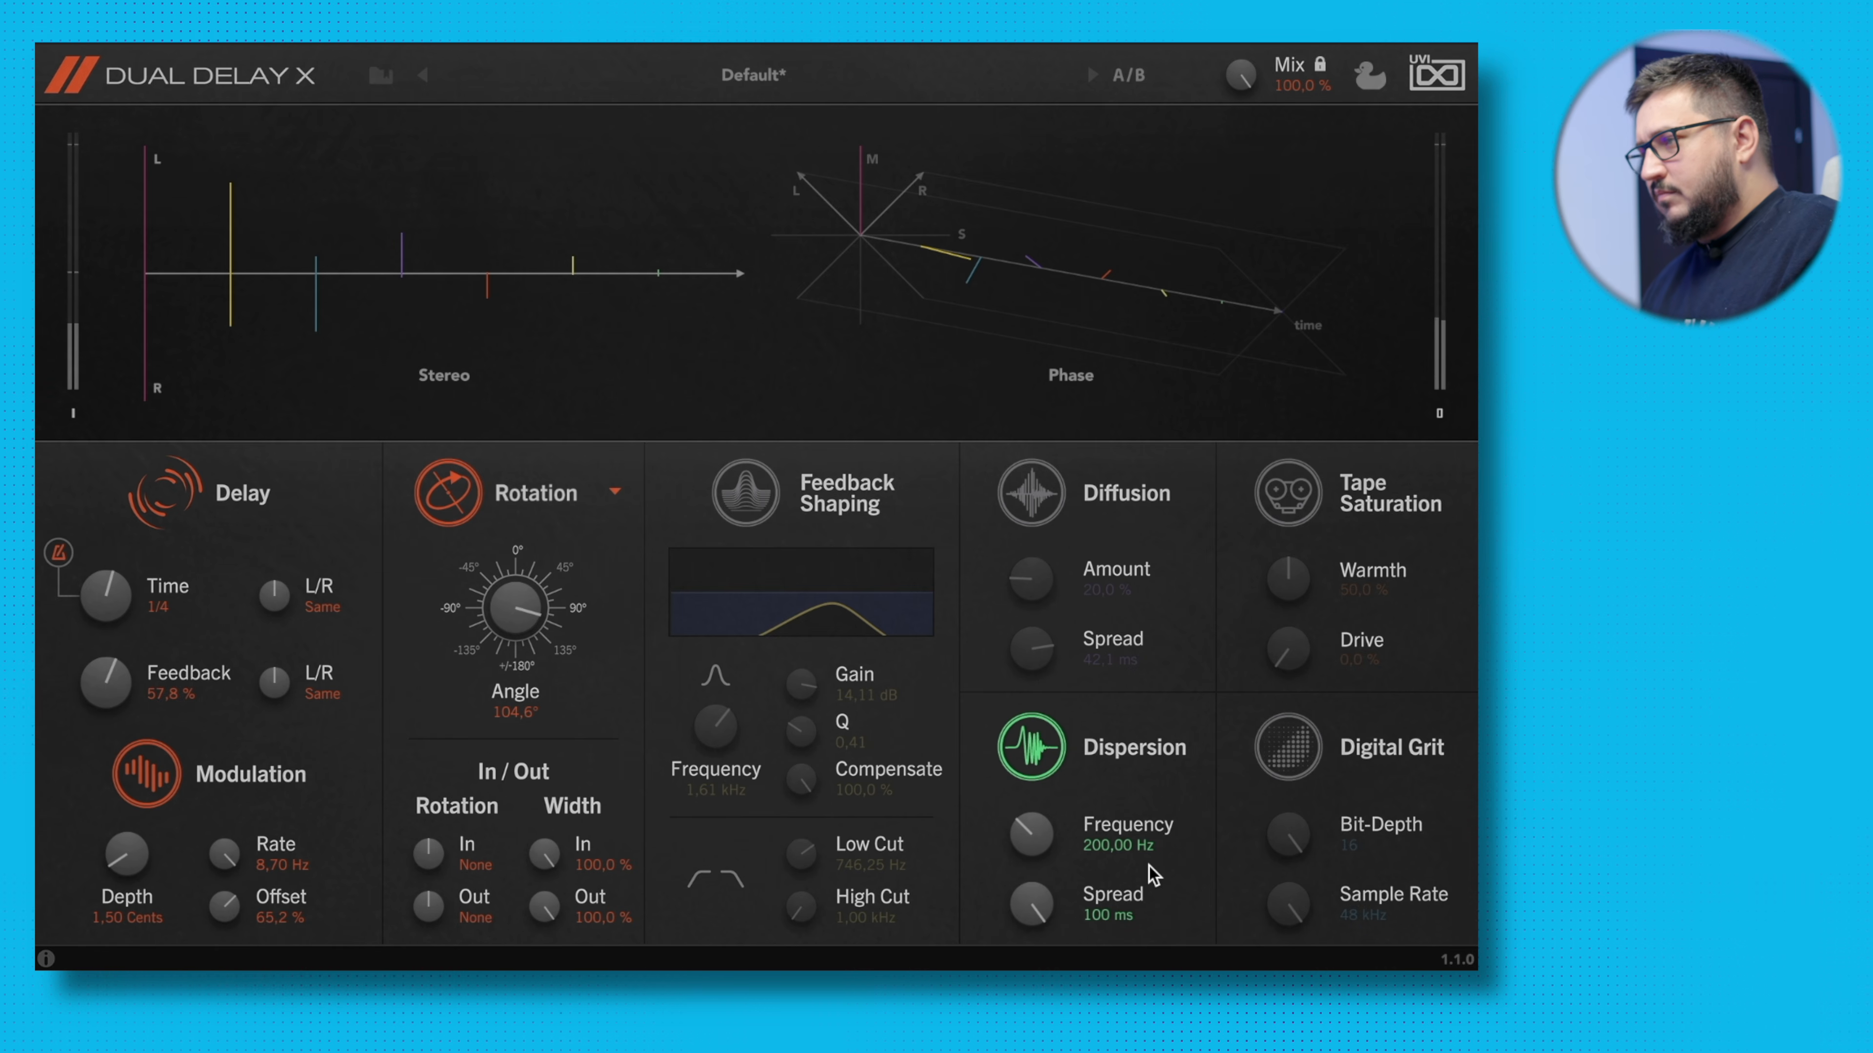
left_click_drag(1039, 836, 1056, 811)
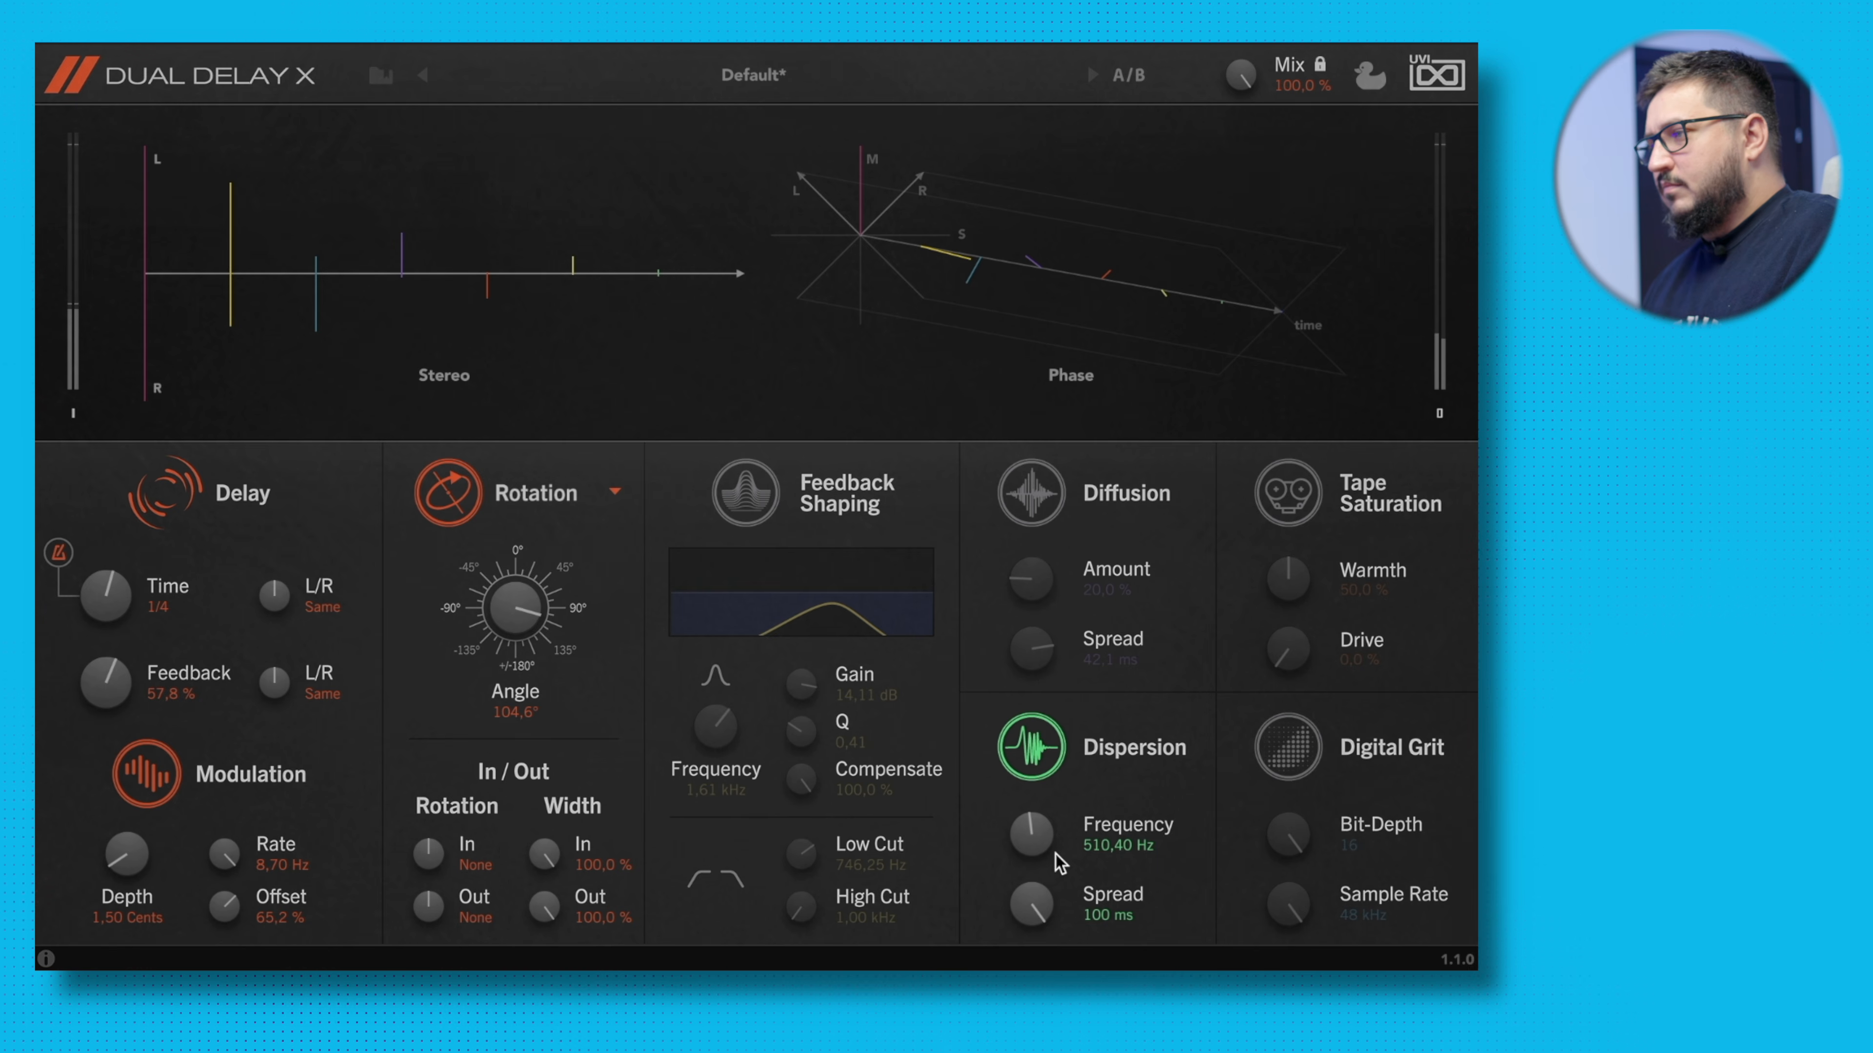
left_click_drag(1041, 839, 1045, 794)
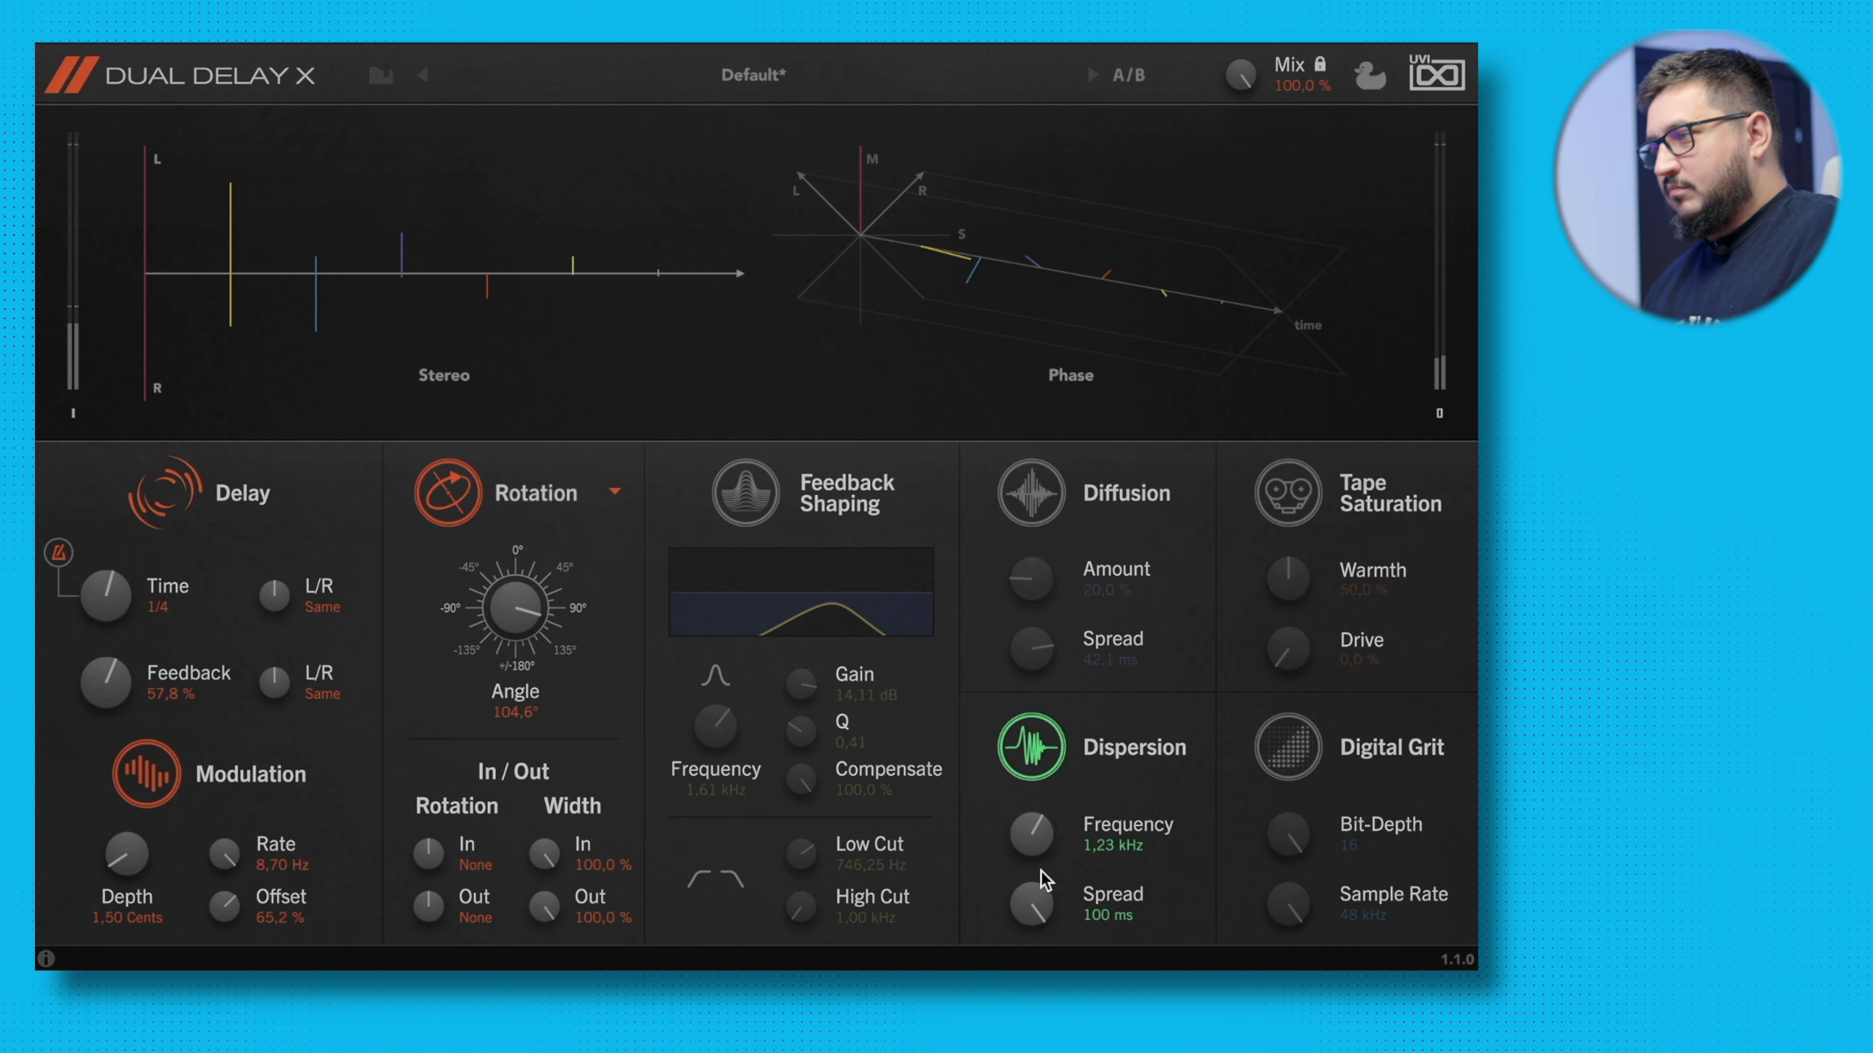
left_click_drag(1030, 841, 1031, 818)
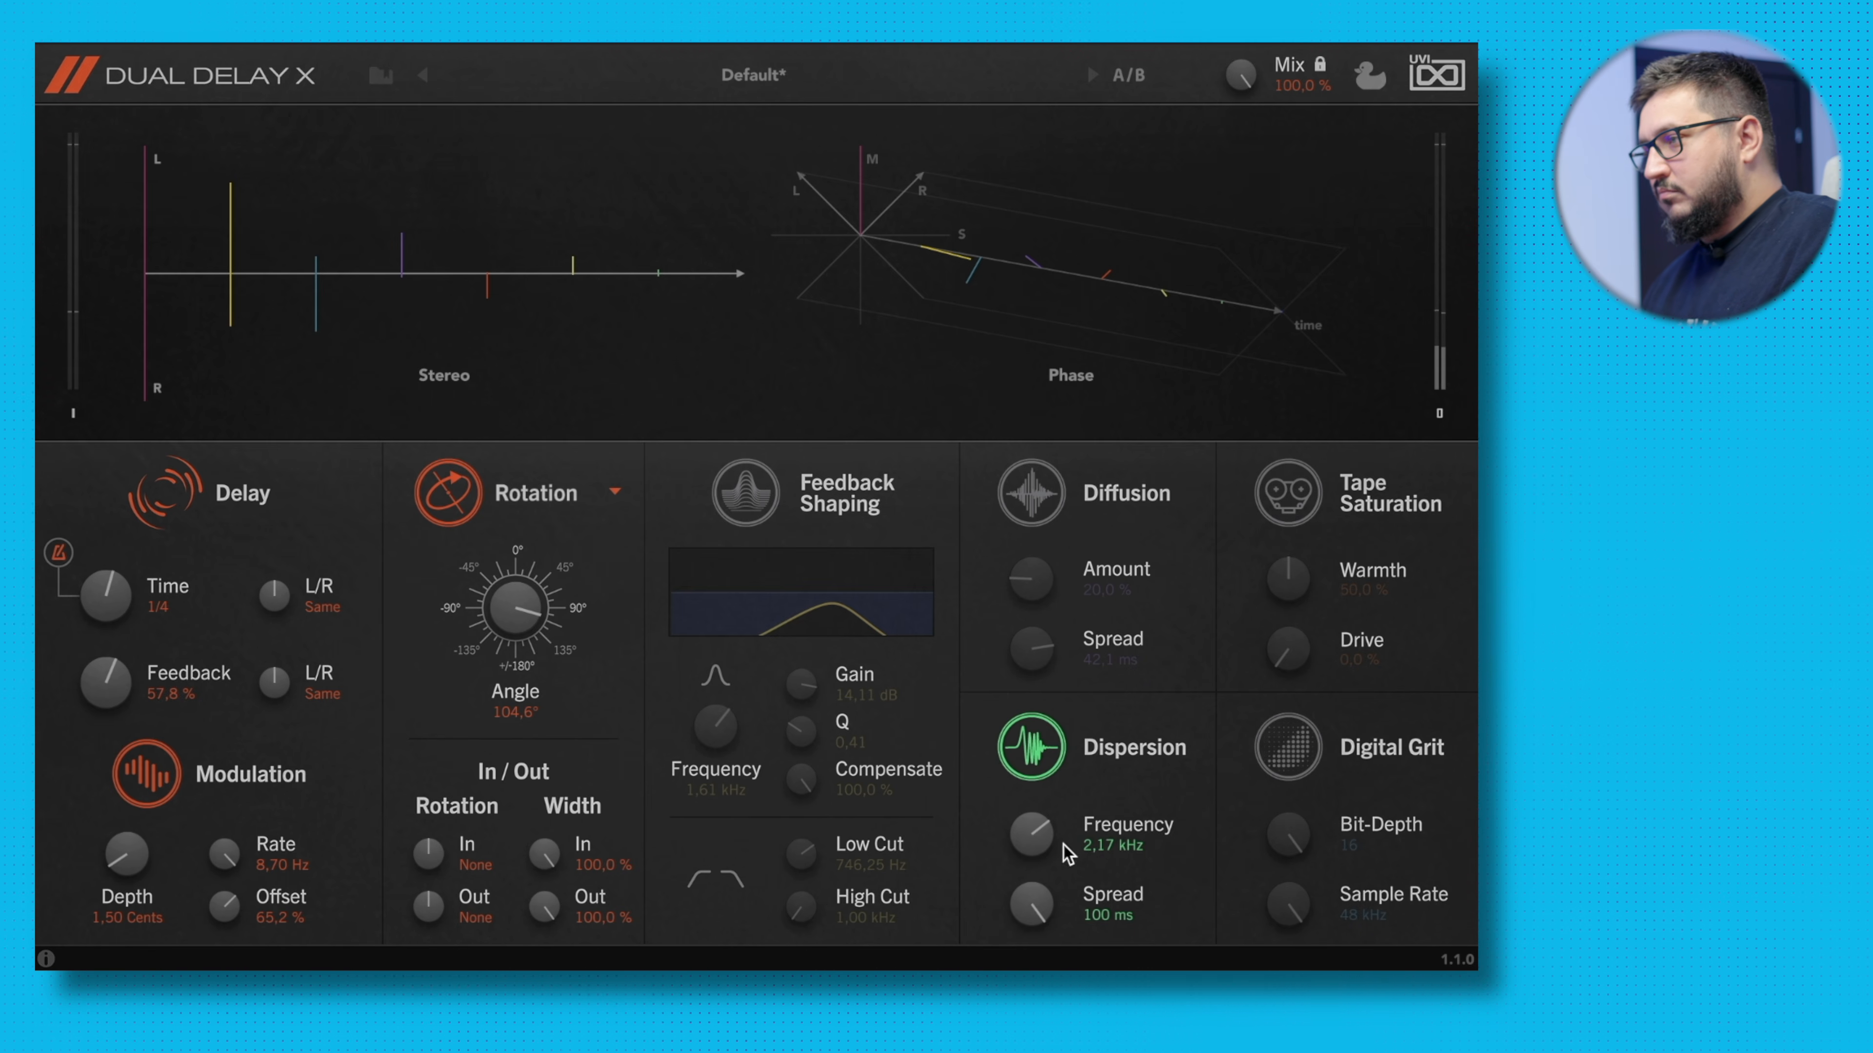
Switch from Dispersion to Tape Saturation, with a warmth of 79,9% and a drive of 38,4%.
left_click(1044, 780)
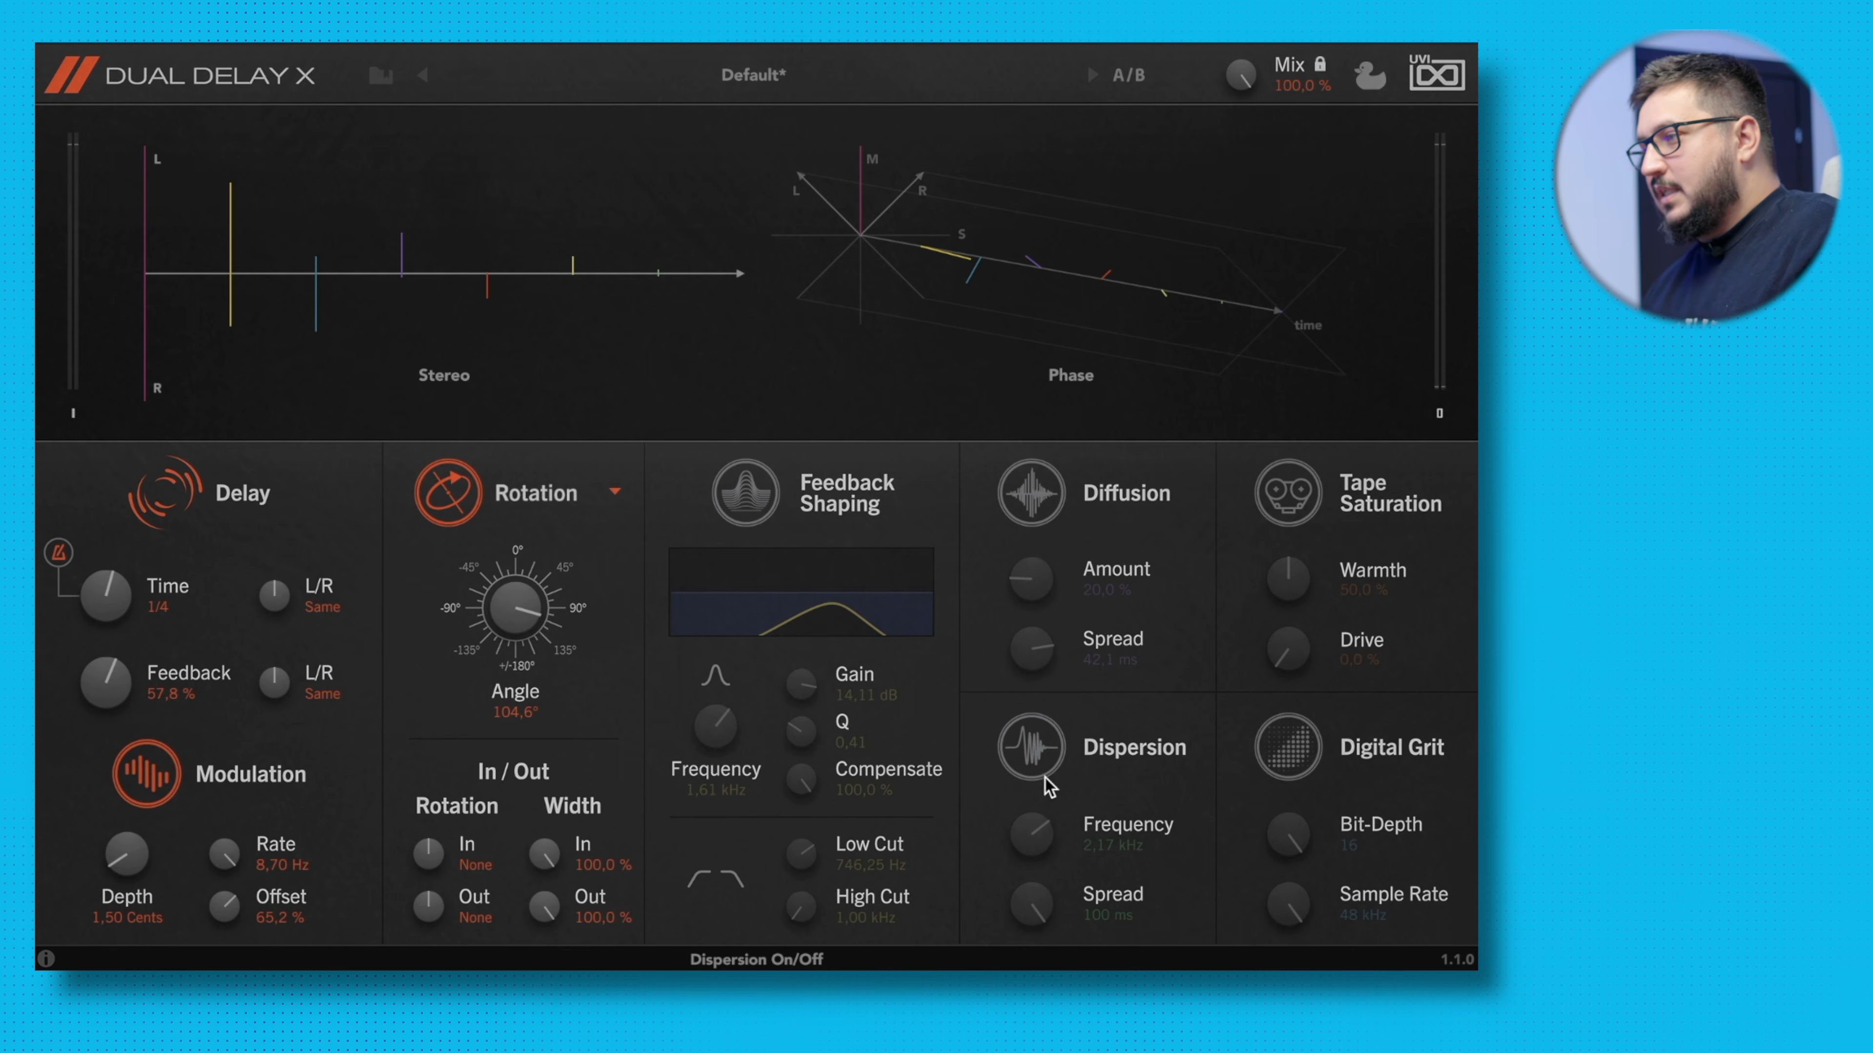
left_click(1304, 517)
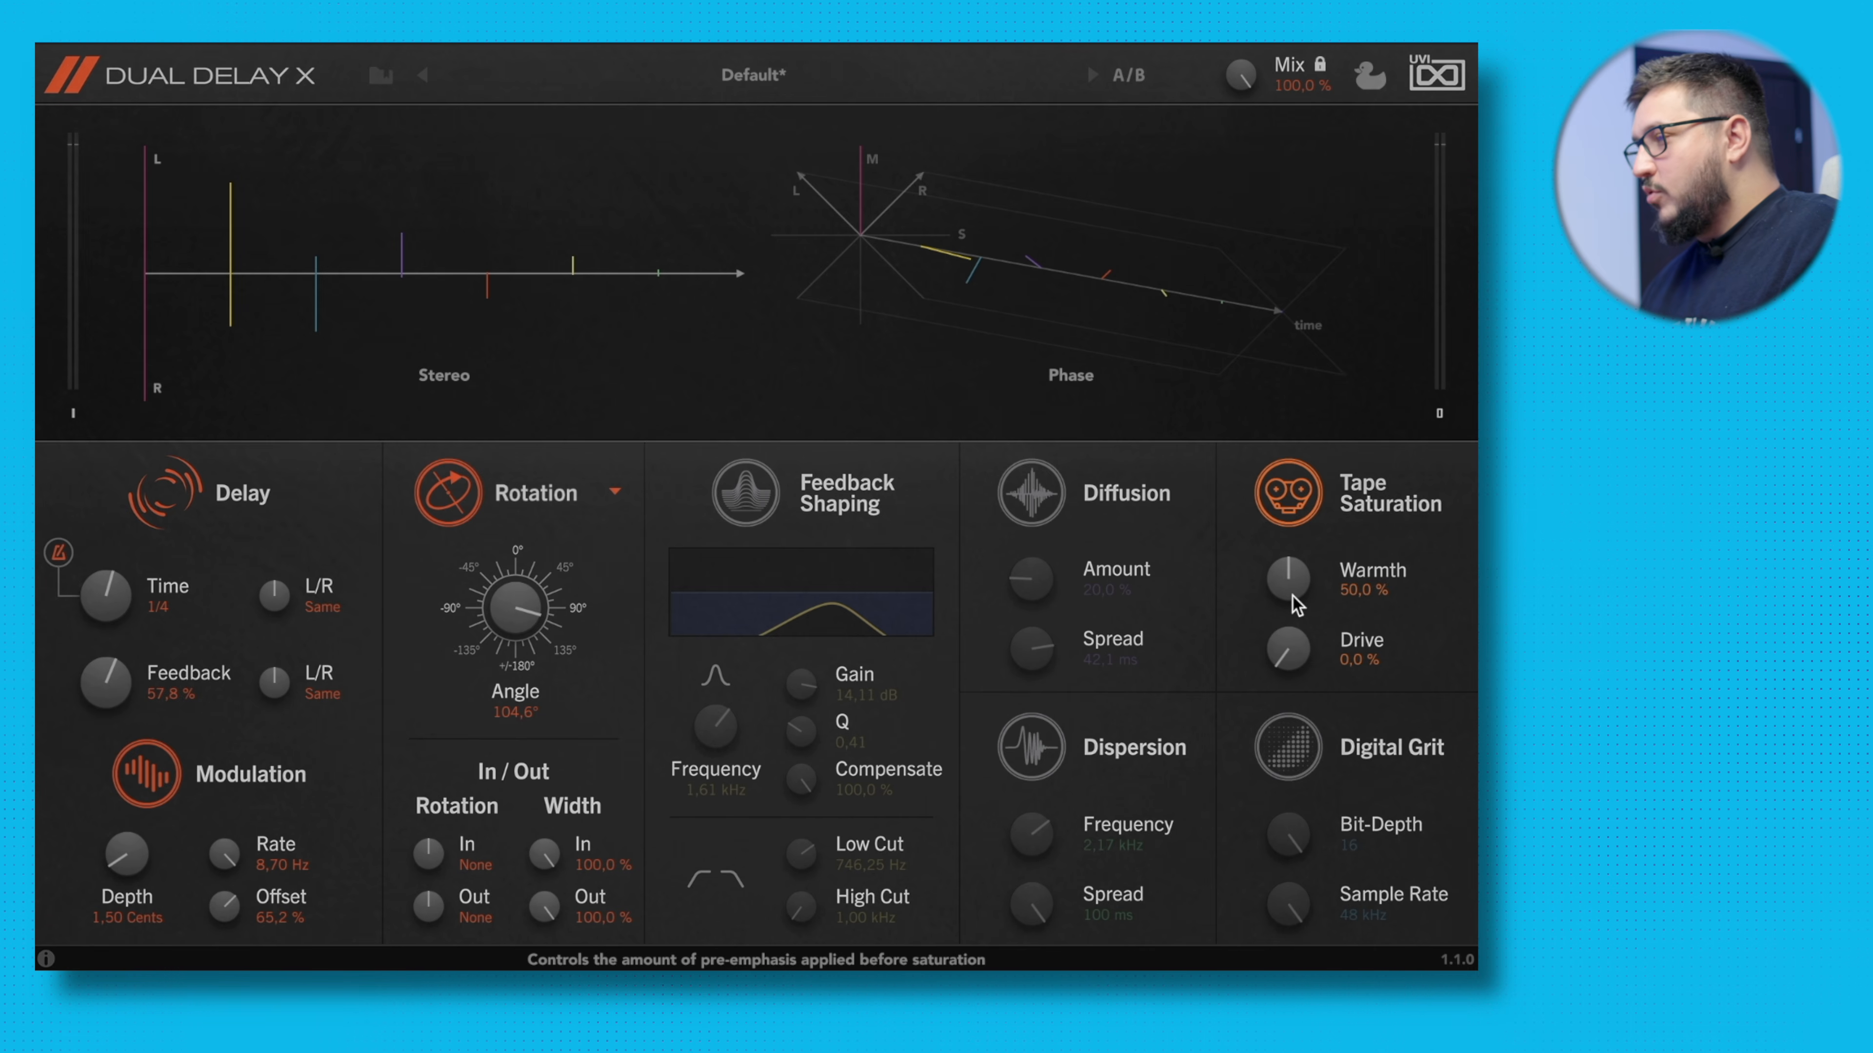
left_click_drag(1293, 584, 1295, 627)
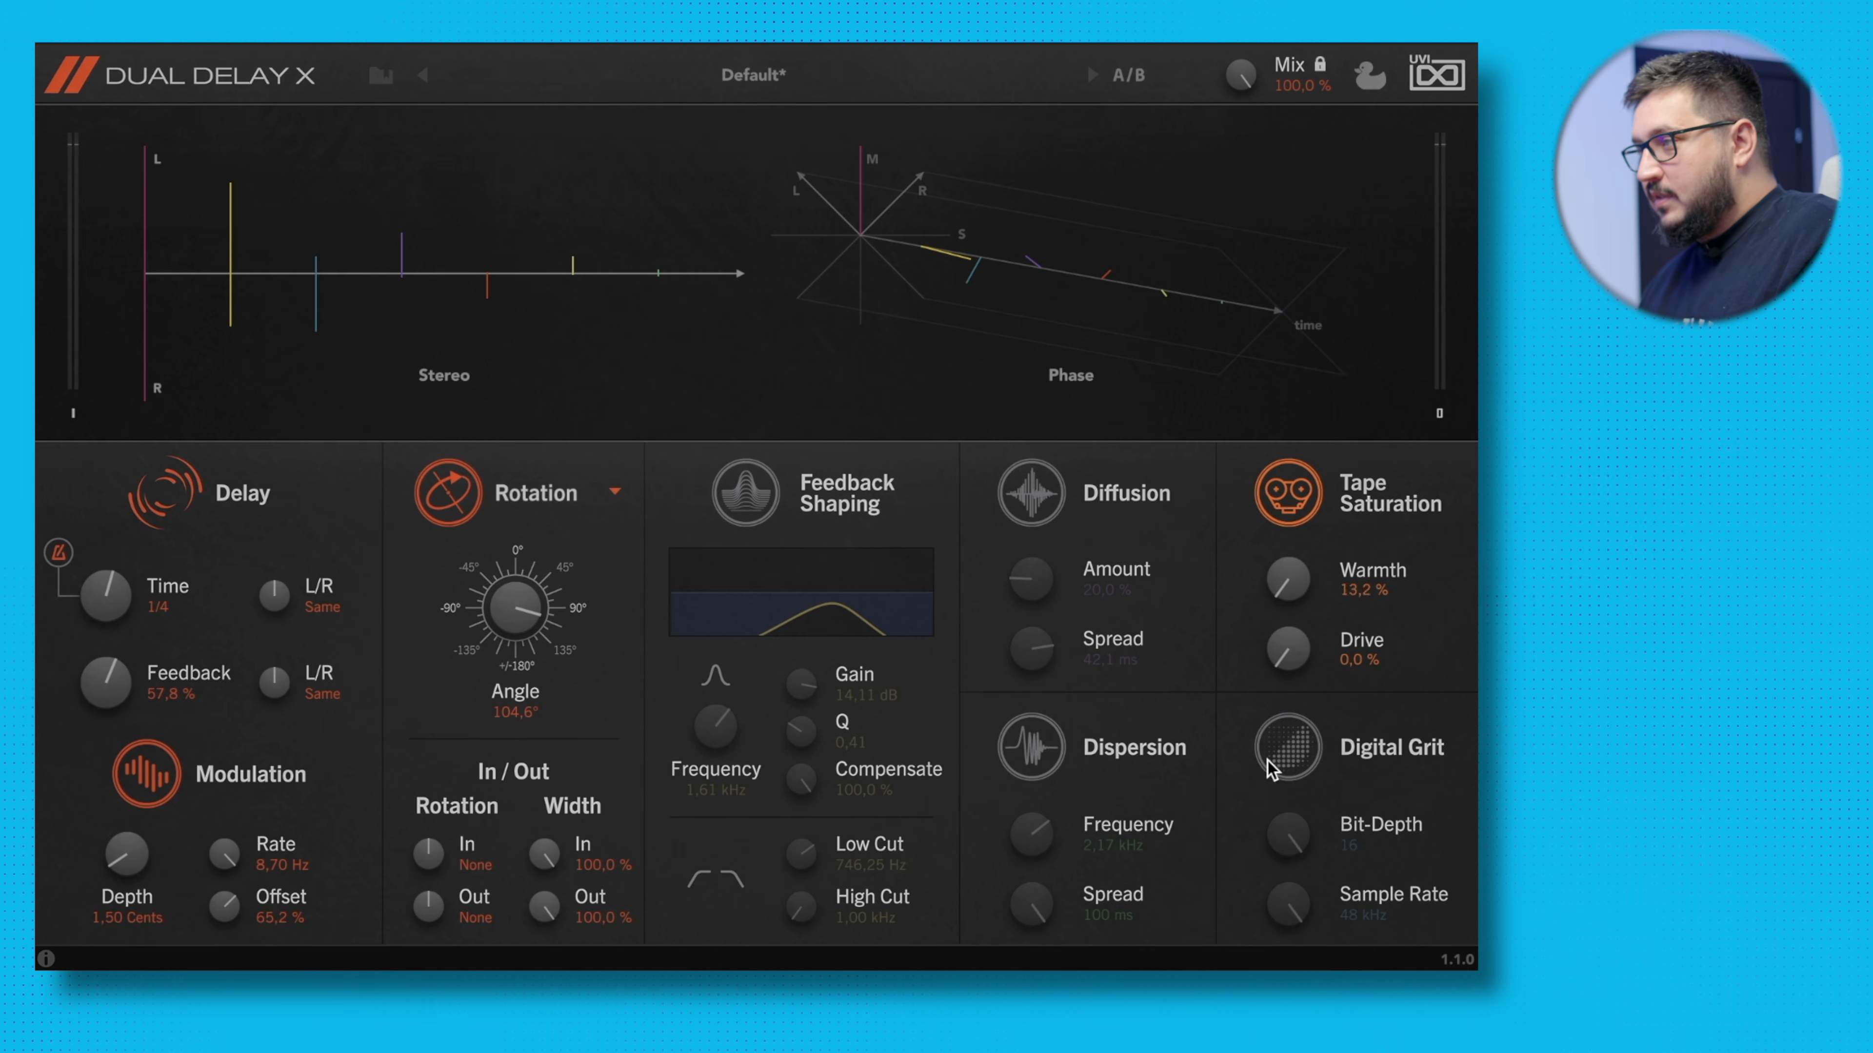
left_click_drag(1309, 675, 1386, 343)
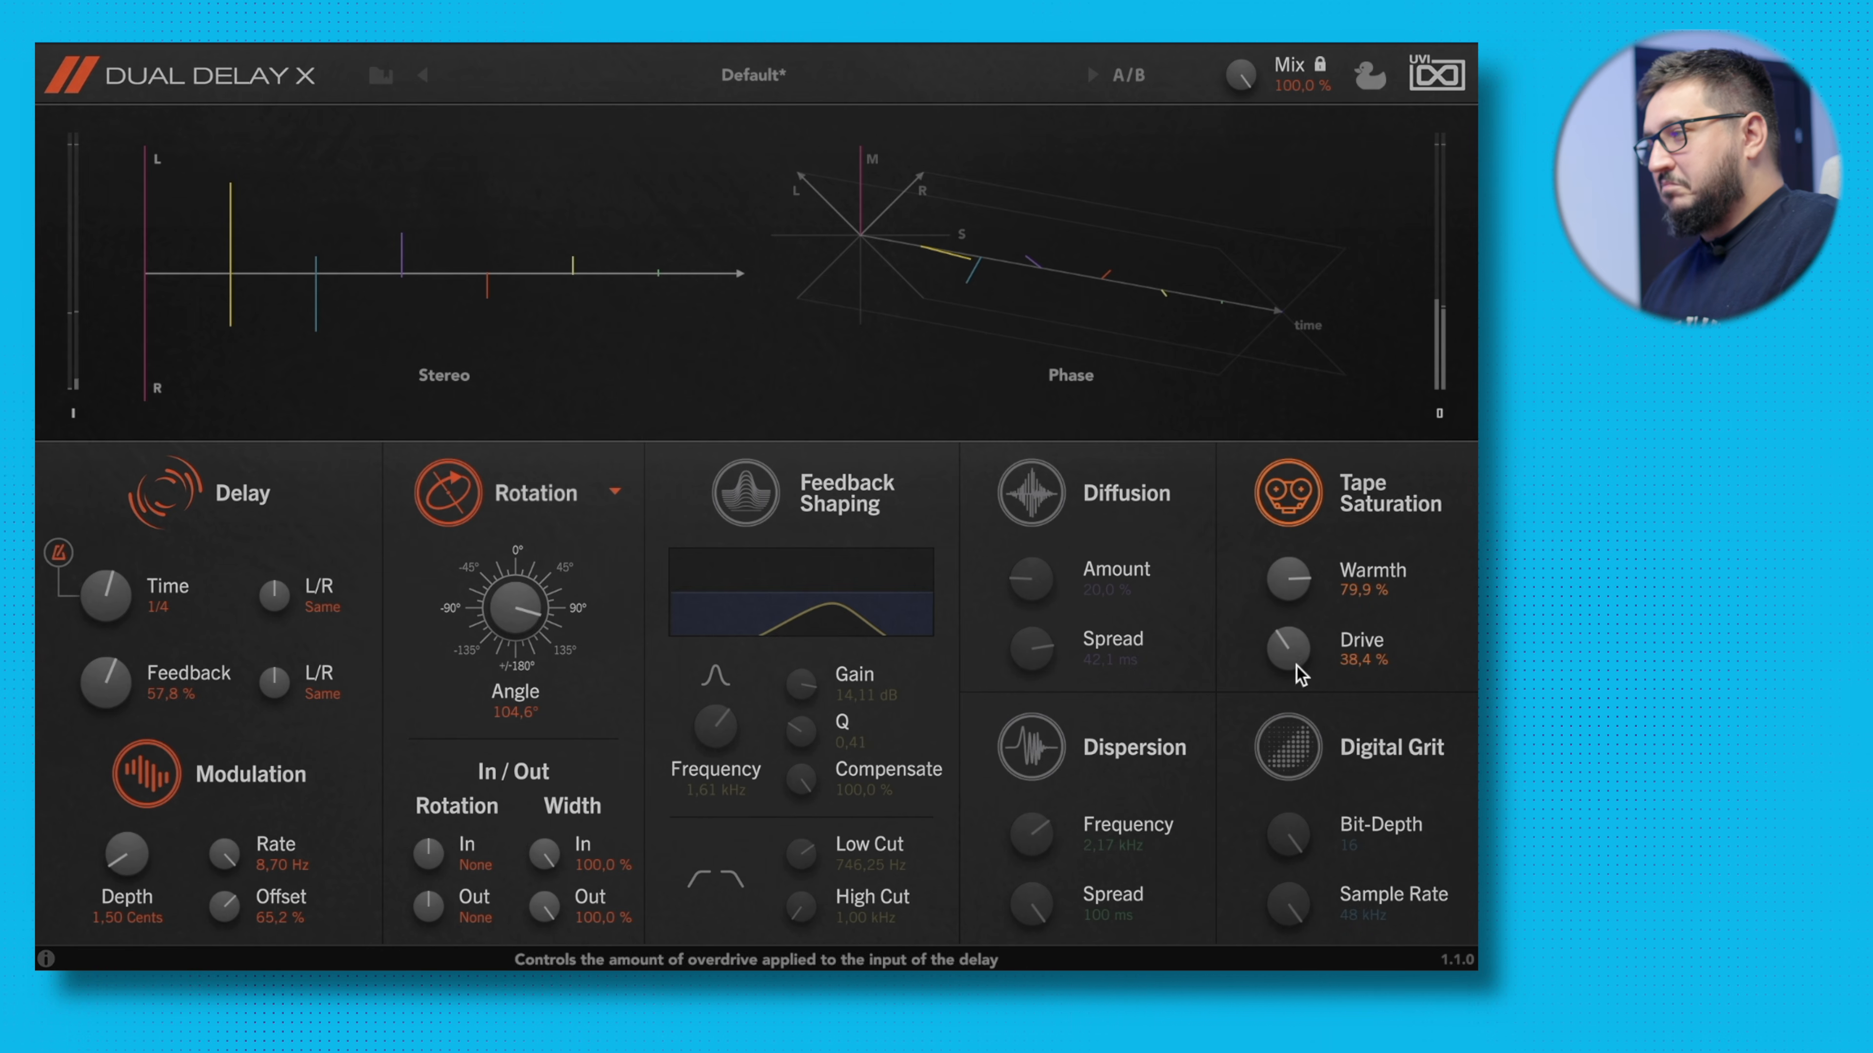